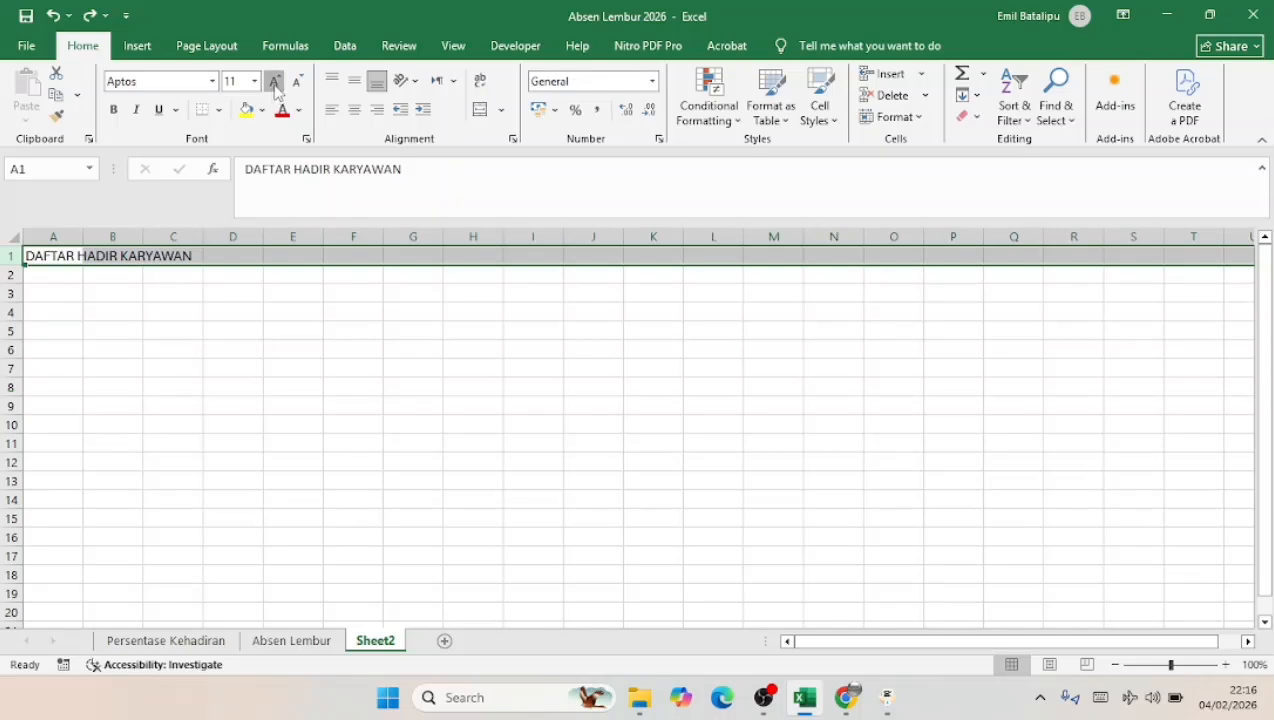
- Format the title in row 1 as bold at 14 points
click(113, 110)
drag(88, 408, 62, 392)
- Enter the headers NO, NAMA and JANUARI in cells A4, B4 and C4
click(62, 331)
click(62, 318)
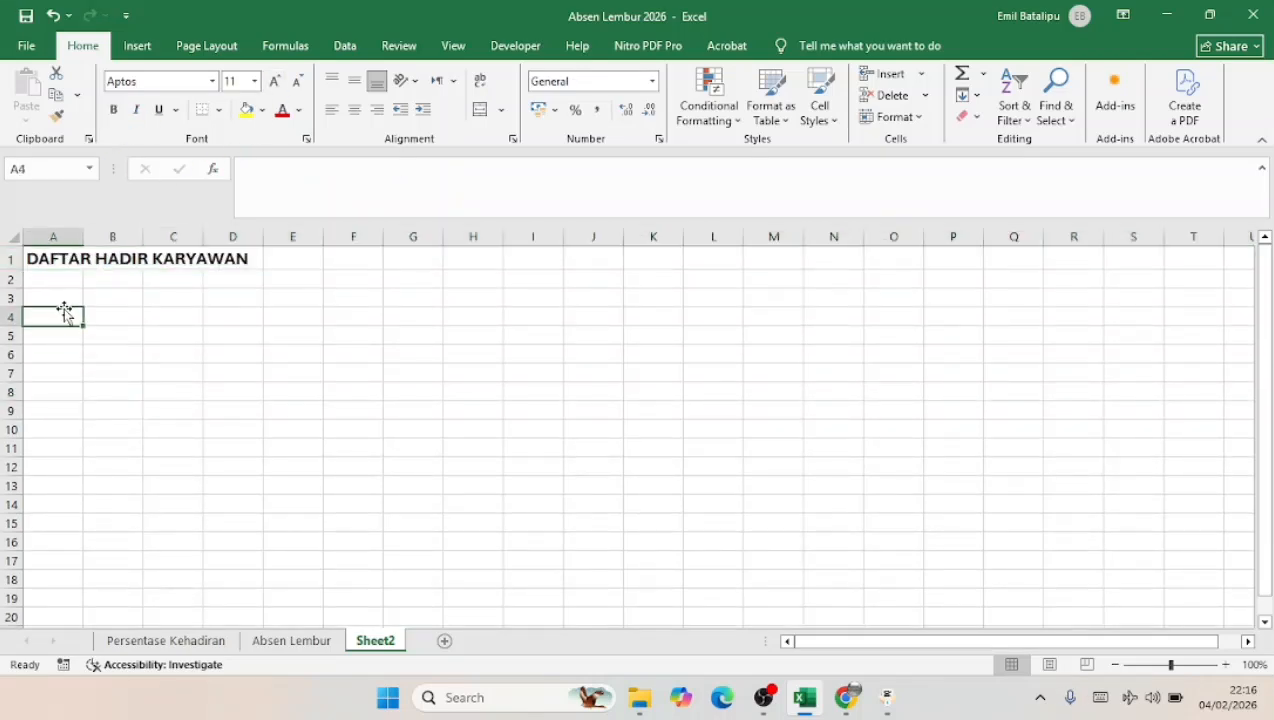
text(NO)
key(Return)
key(Right)
key(Up)
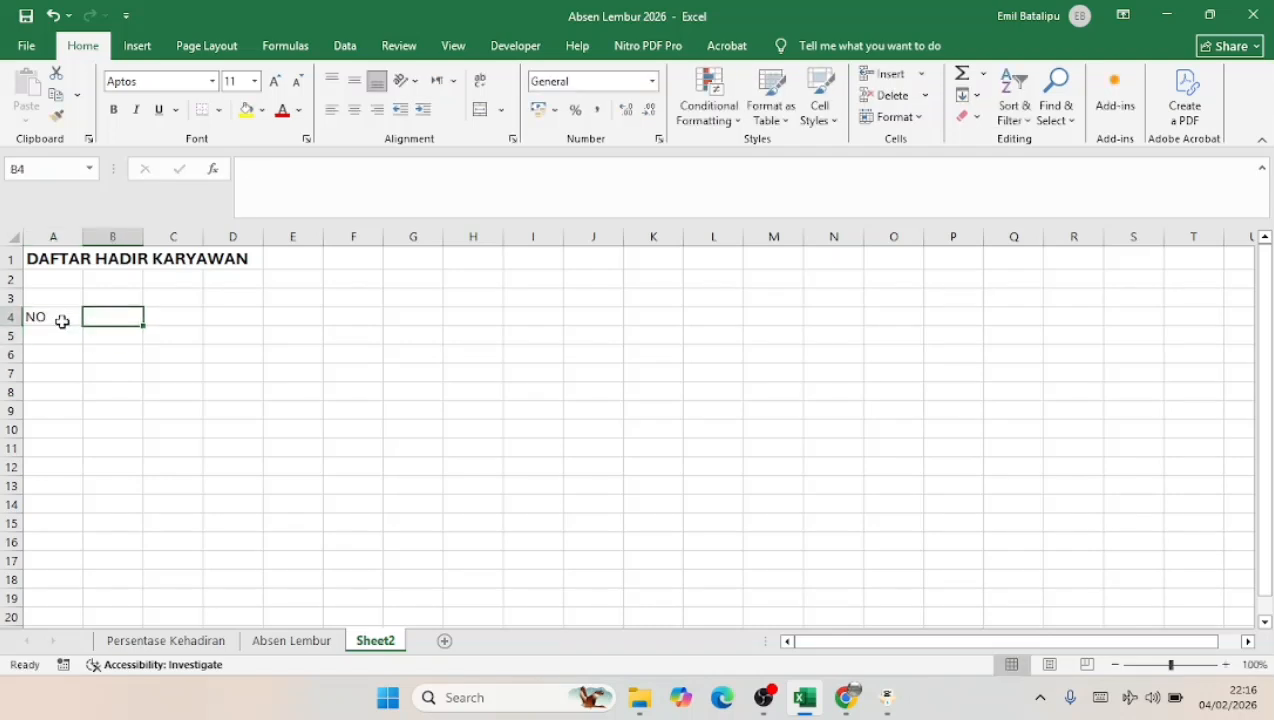
text(NAMA)
key(Return)
key(Up)
key(Right)
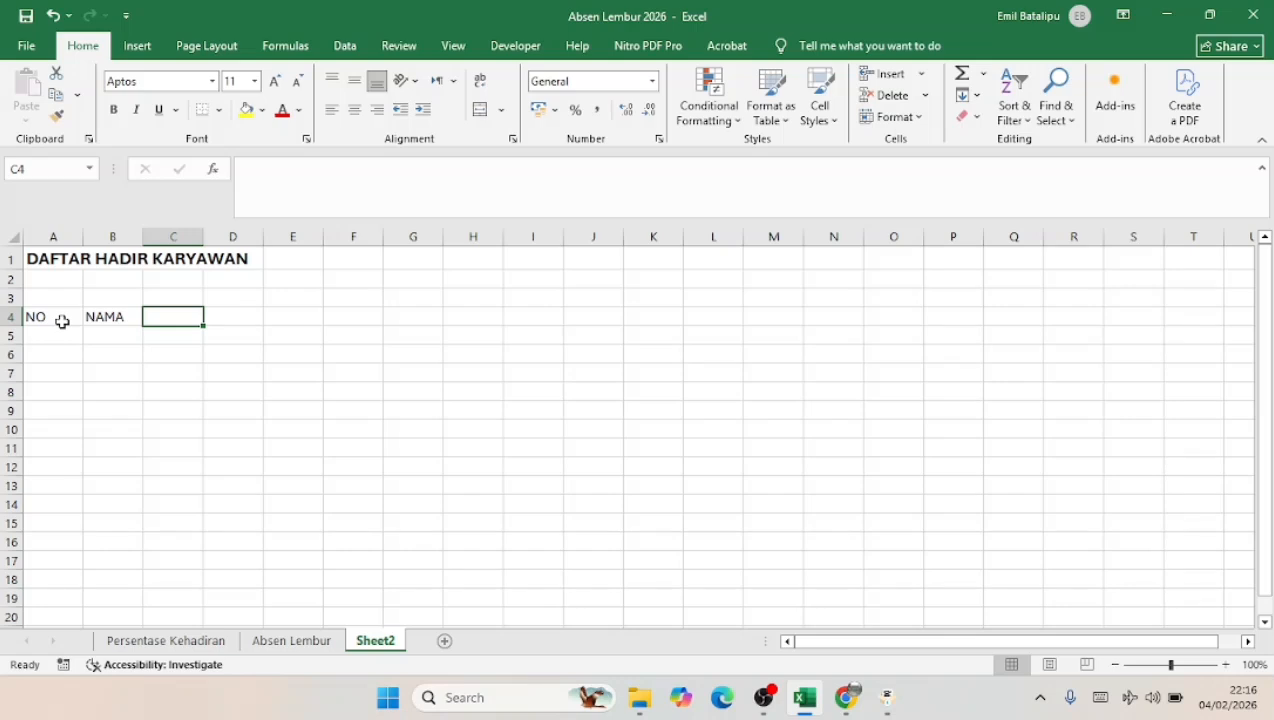
text(JANUARI)
key(Return)
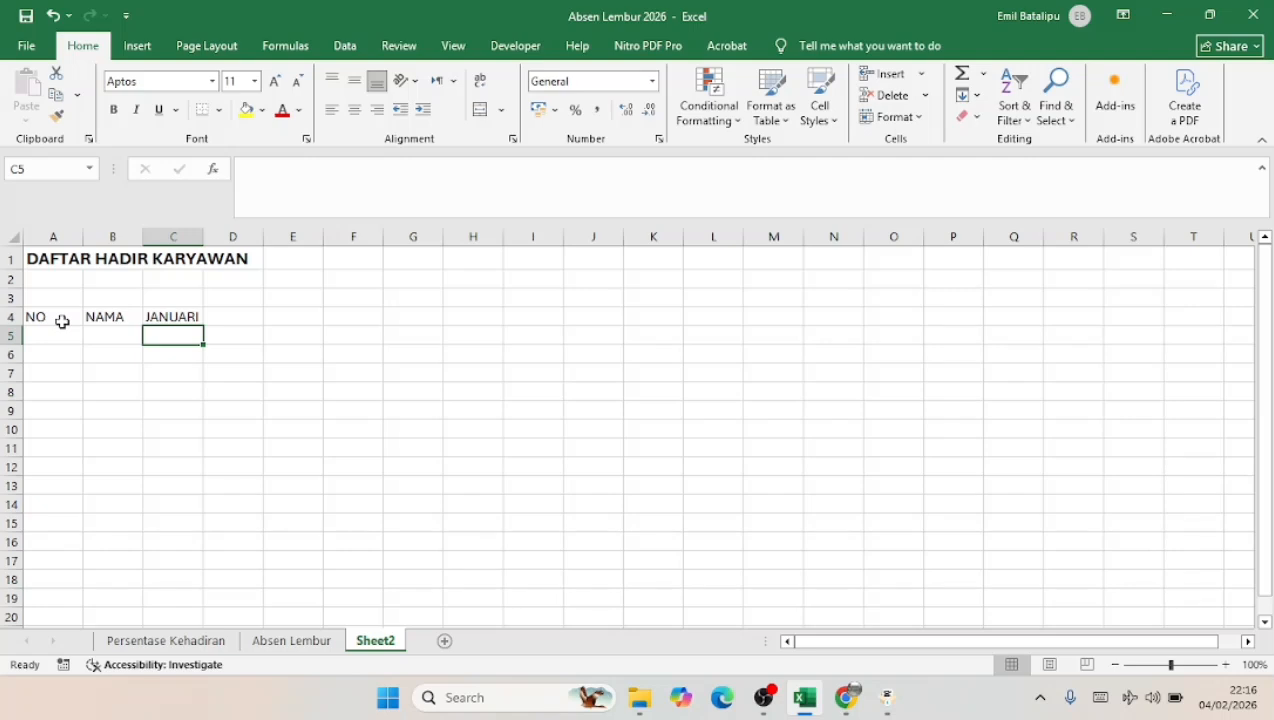
- Enter the day numbers 2 to 7 across cells C5 to H5, one per cell
text(2)
key(Tab)
text(3)
key(Tab)
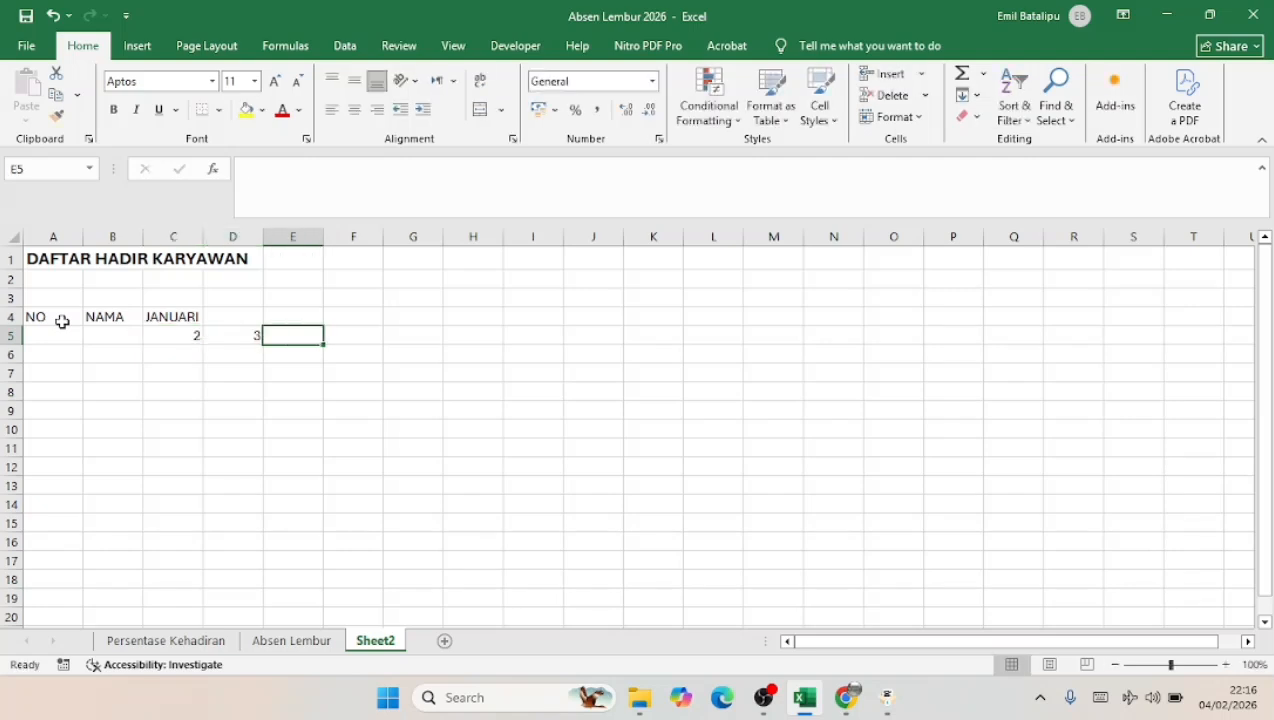
text(4)
key(Tab)
text(6)
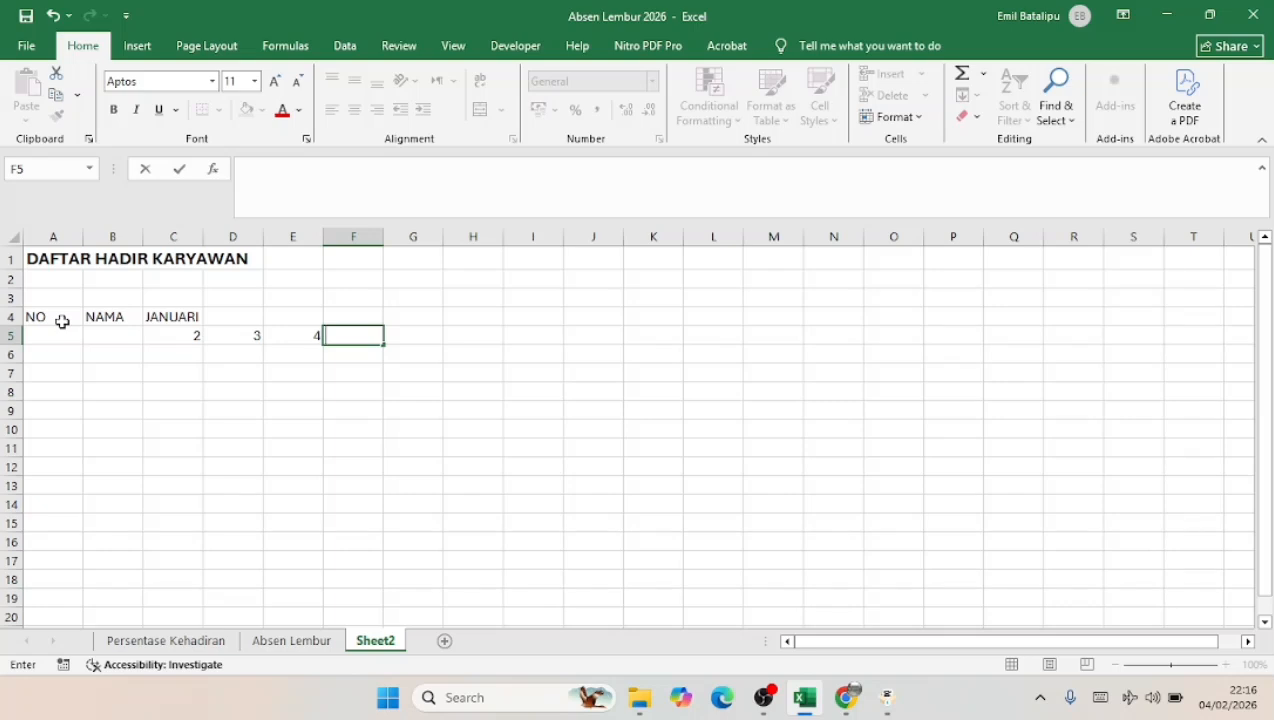
text(5)
key(Tab)
text(6)
key(Tab)
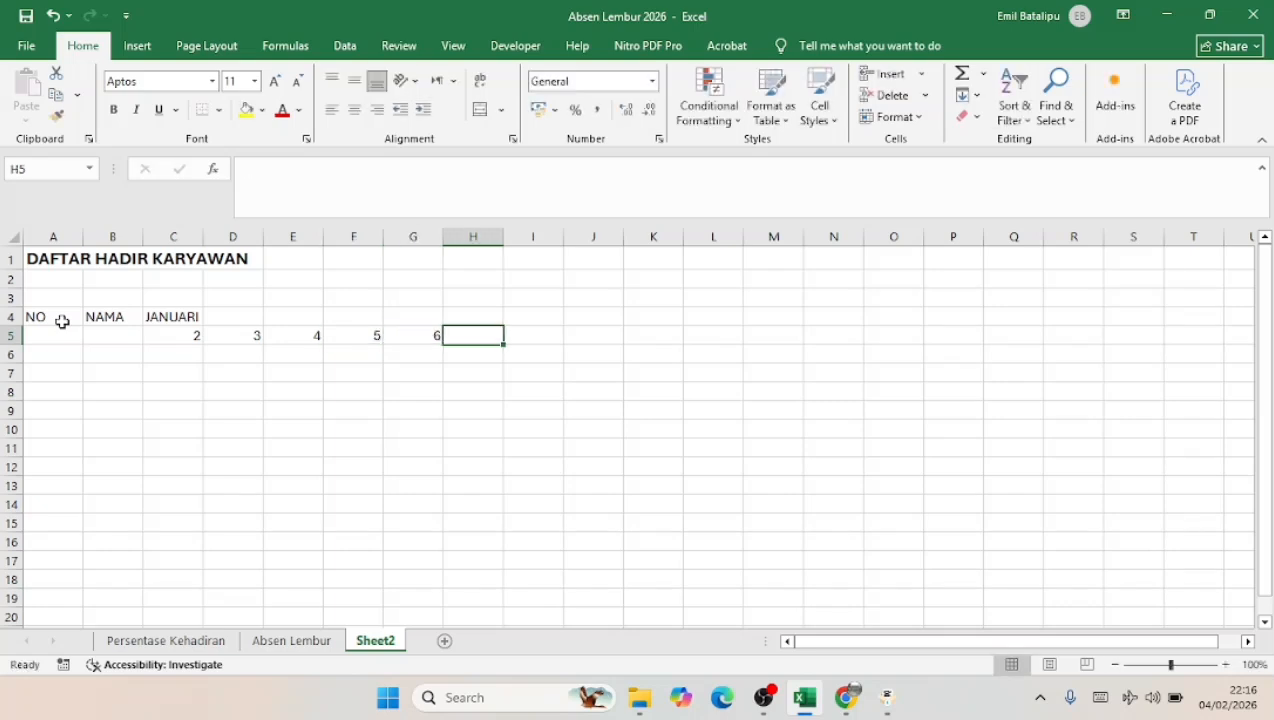
text(7)
key(Tab)
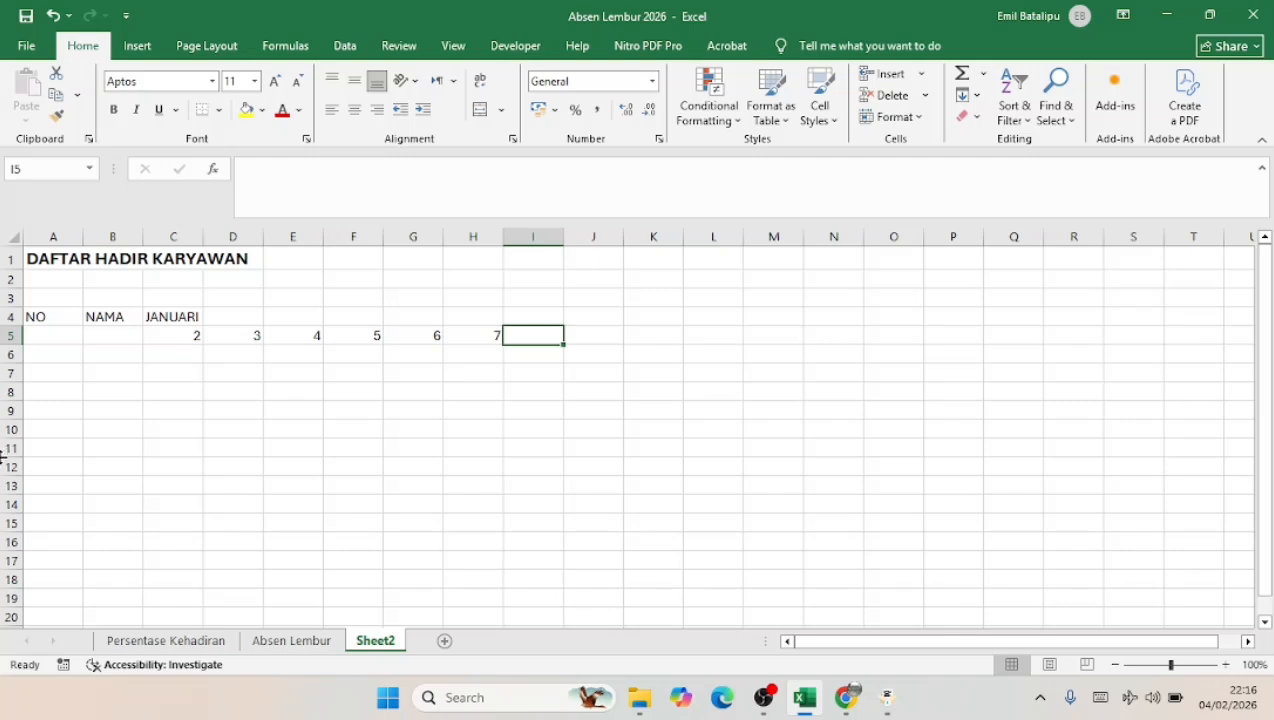
- Set the width of columns C to H to 3
click(198, 334)
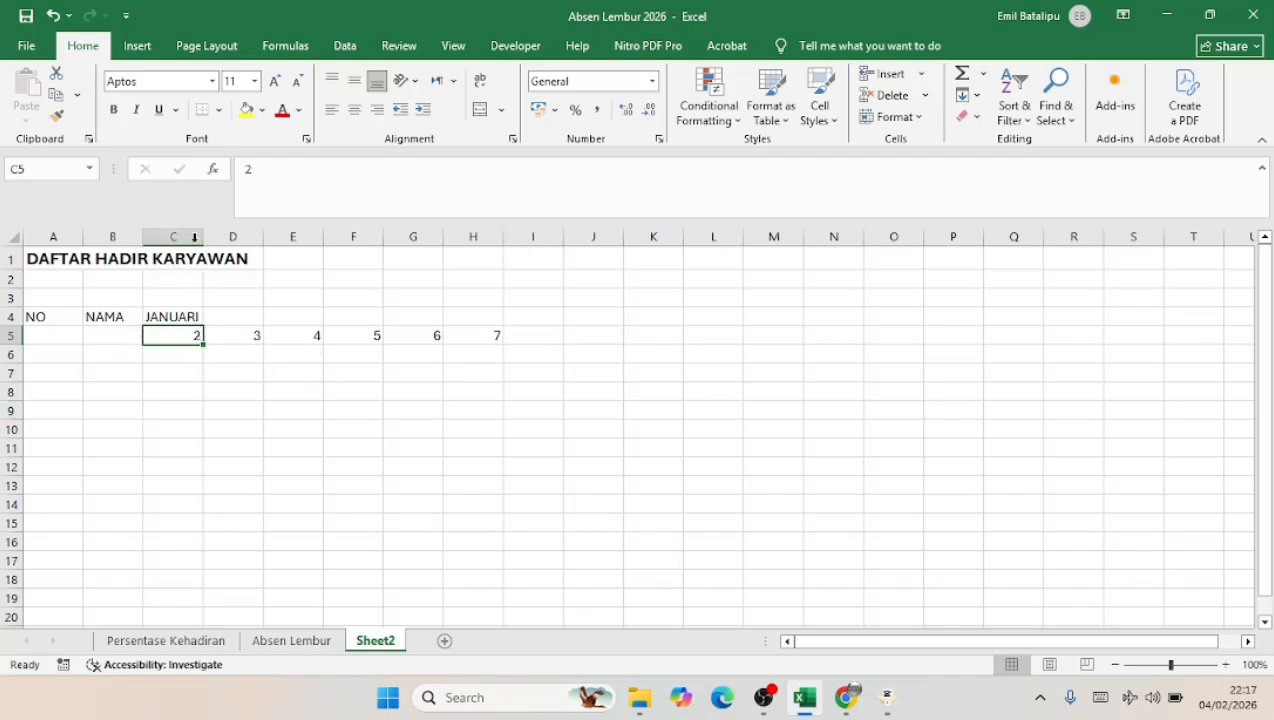
drag(194, 237, 483, 231)
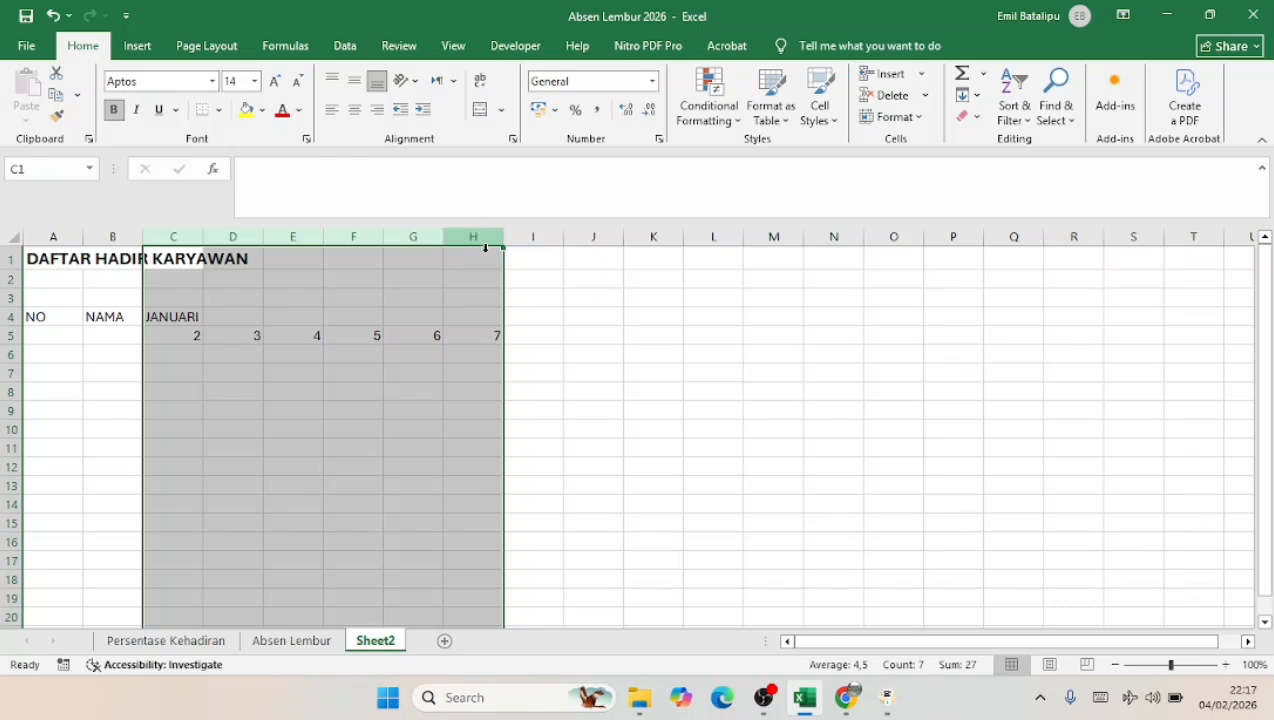
right_click(486, 248)
click(521, 490)
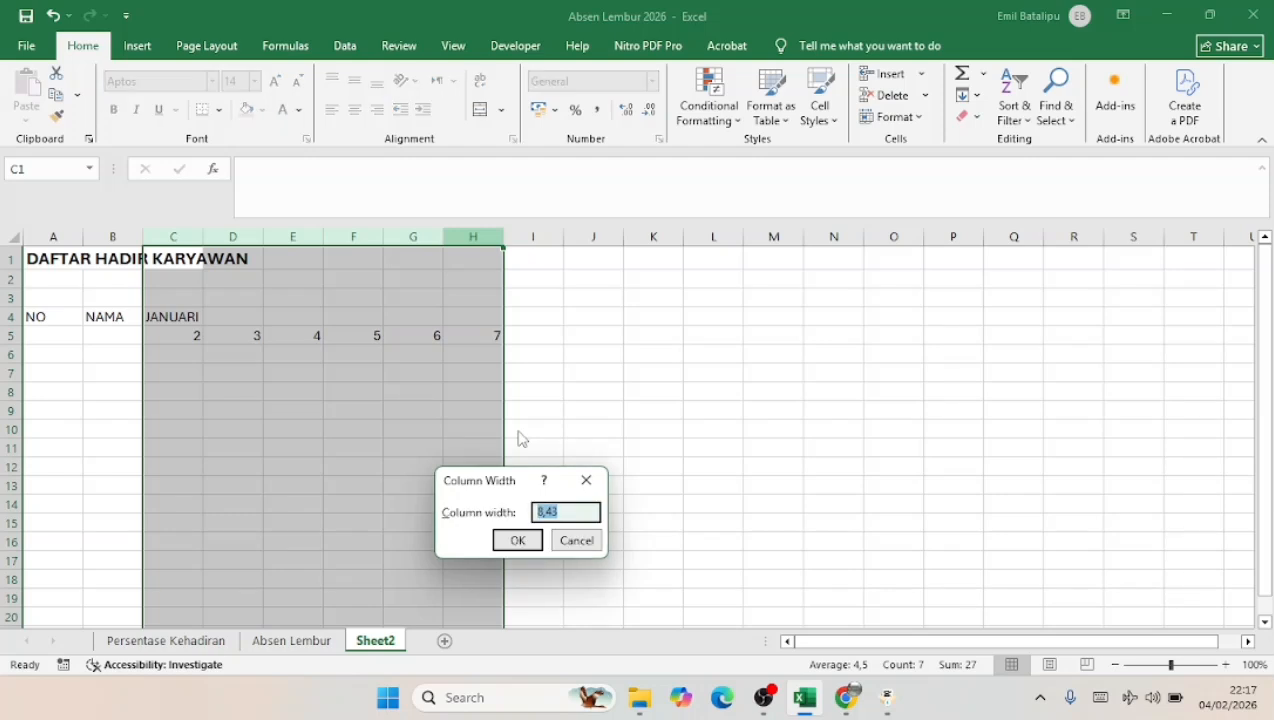
text(3)
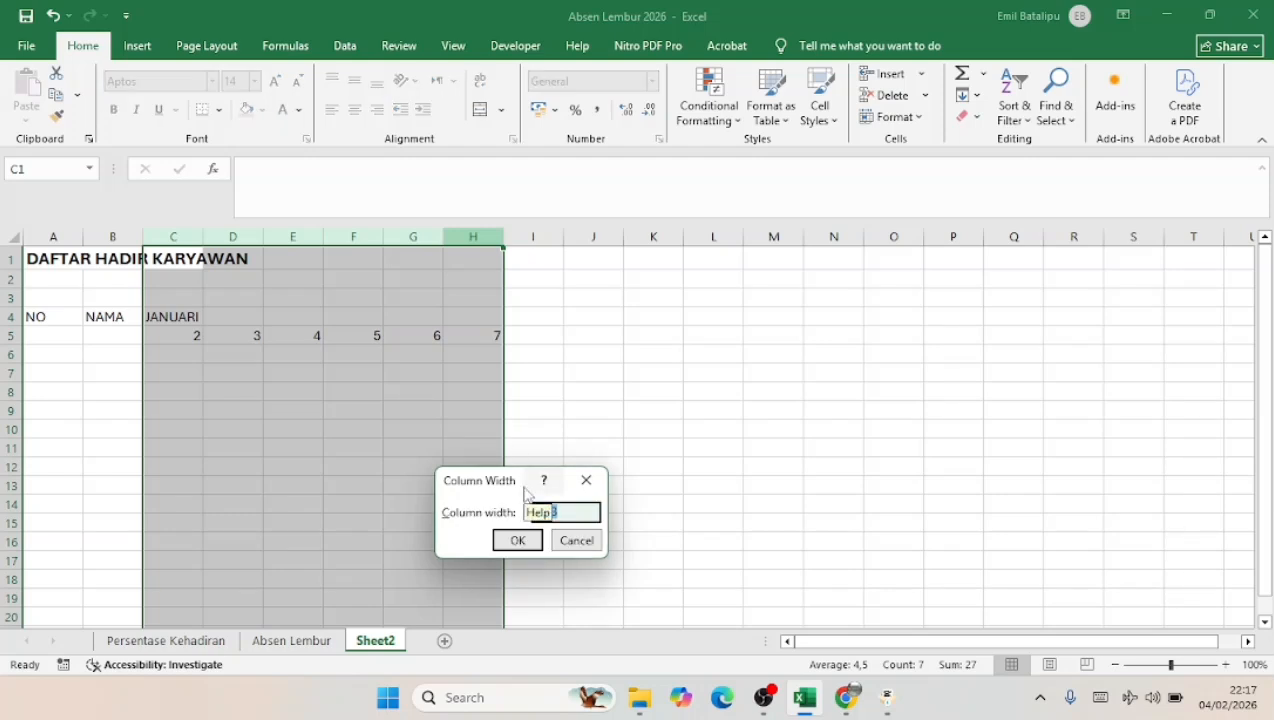
key(Return)
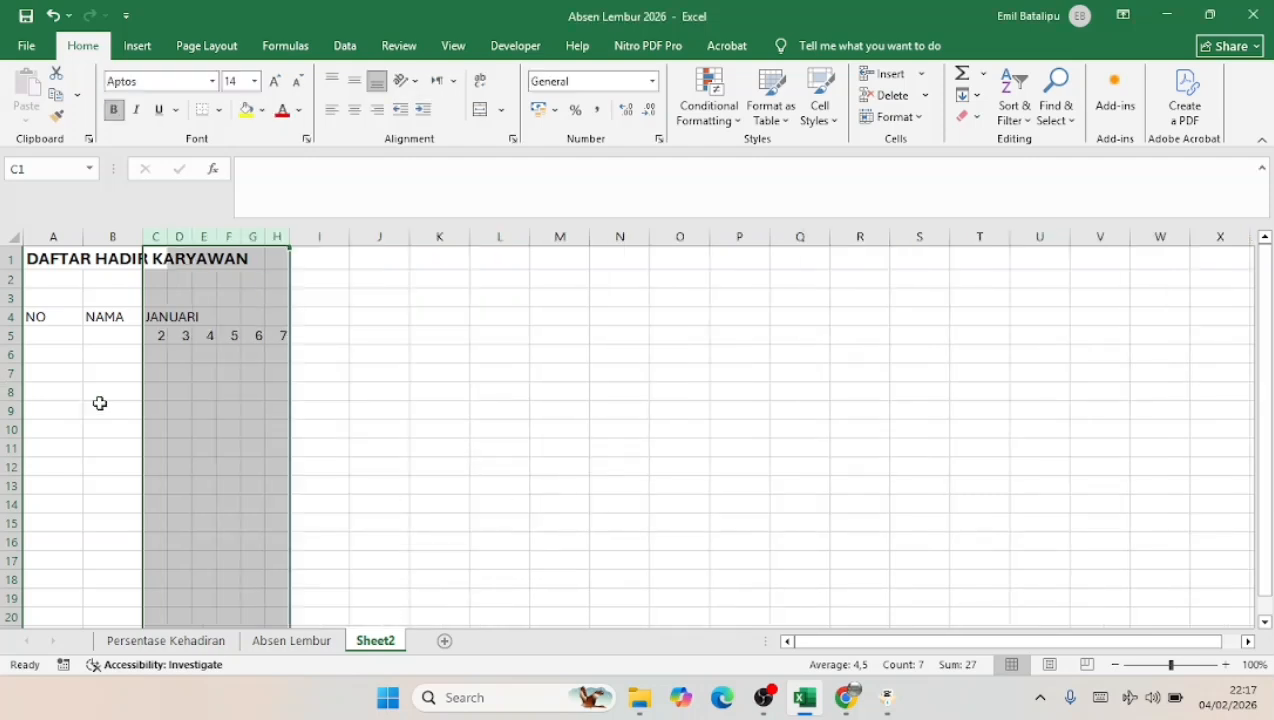
- Set the width of the day columns C to H to 5
right_click(273, 232)
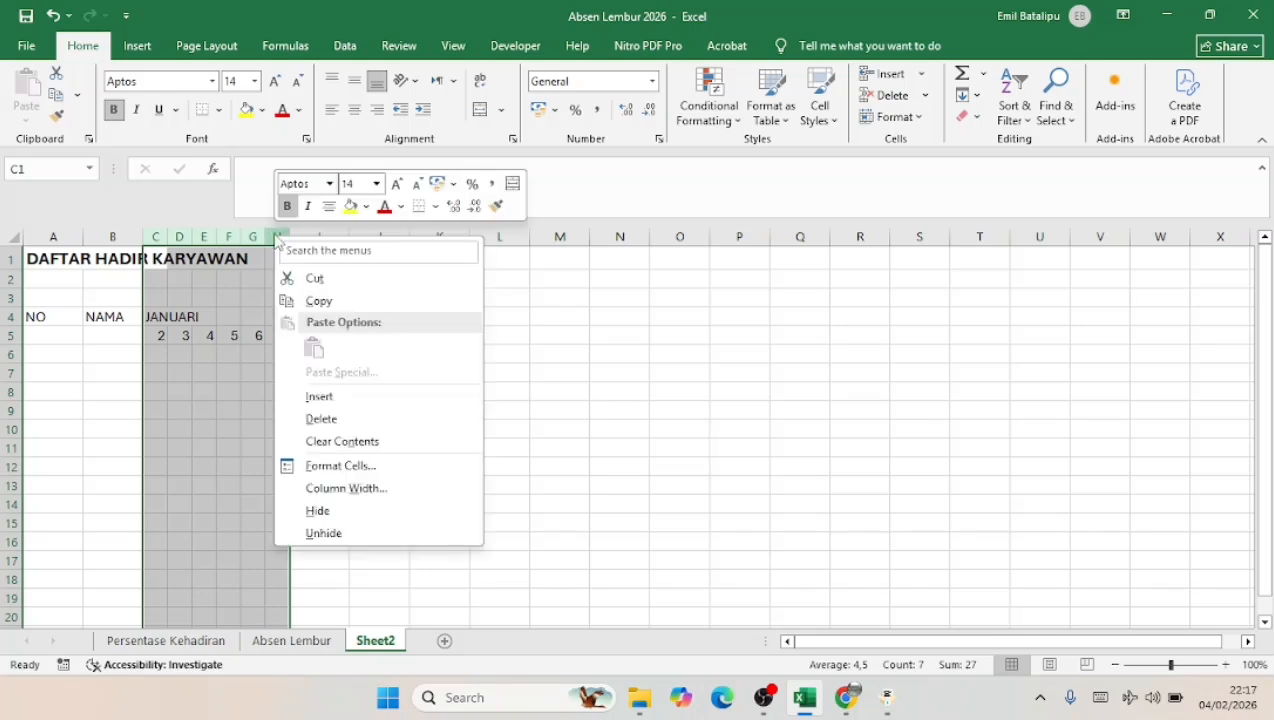
click(342, 490)
text(5)
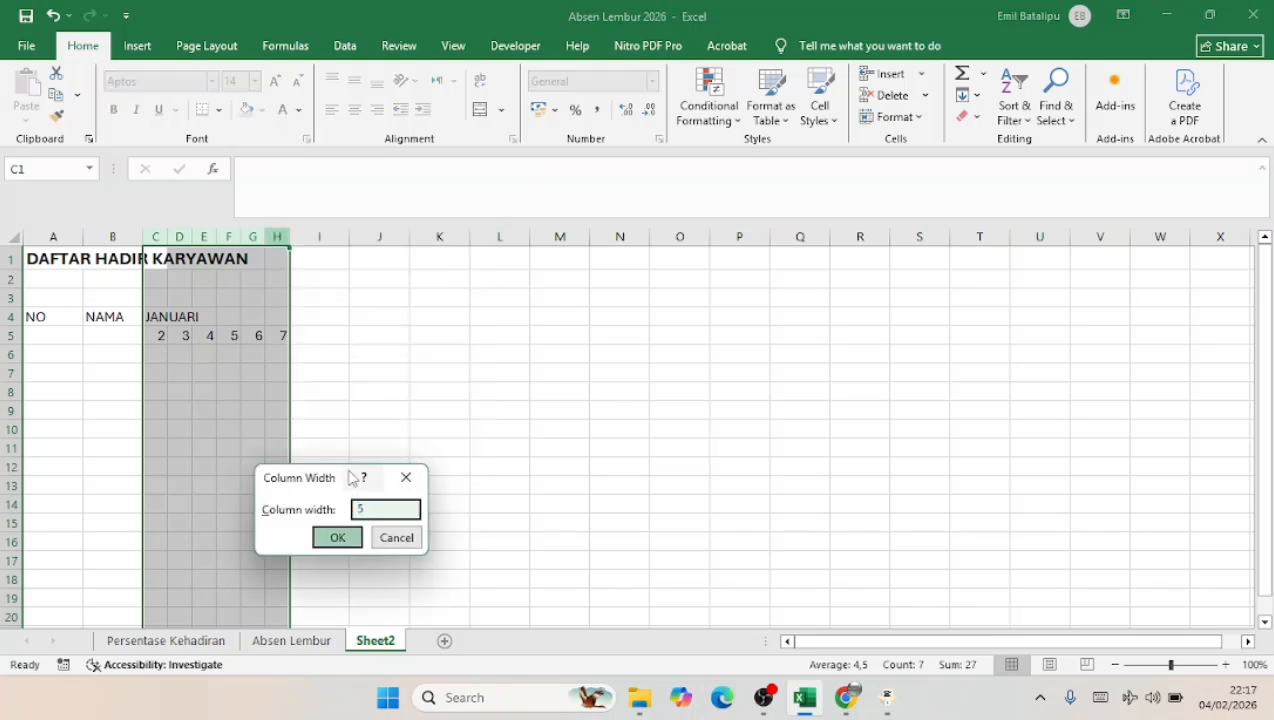
key(Return)
drag(275, 443, 275, 436)
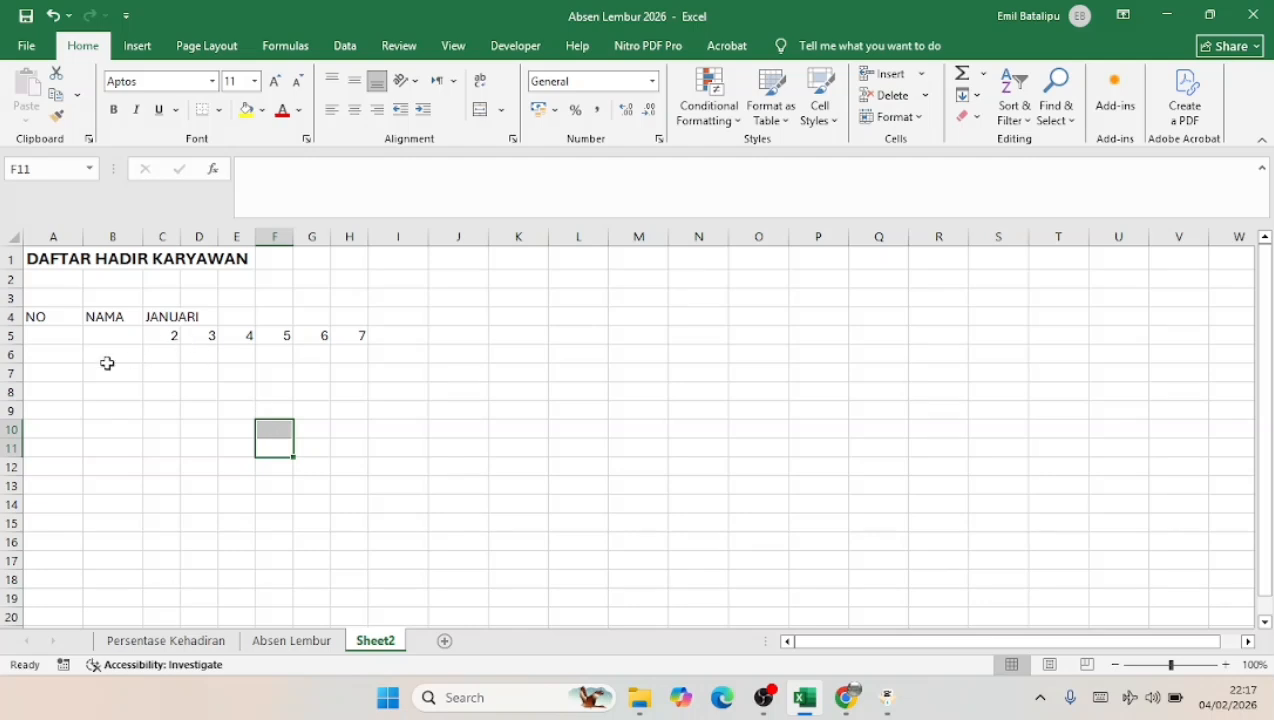
- Center the contents of row 5 horizontally
click(8, 335)
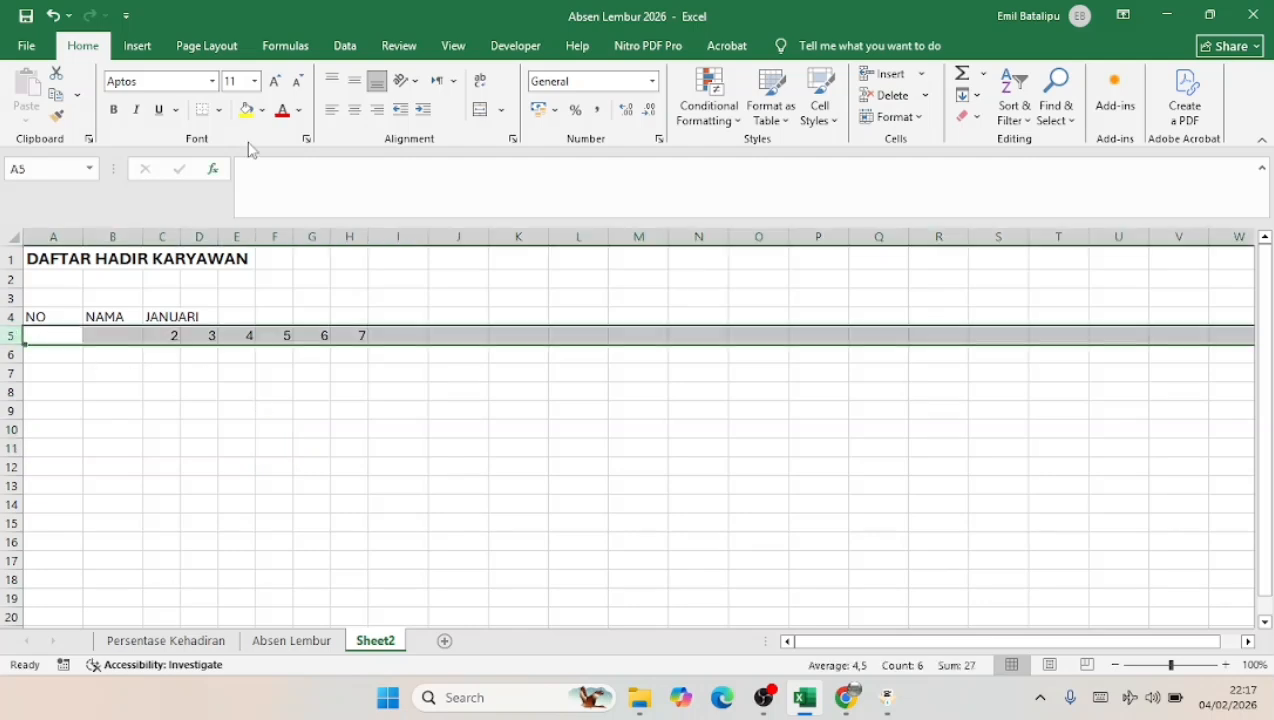
click(354, 110)
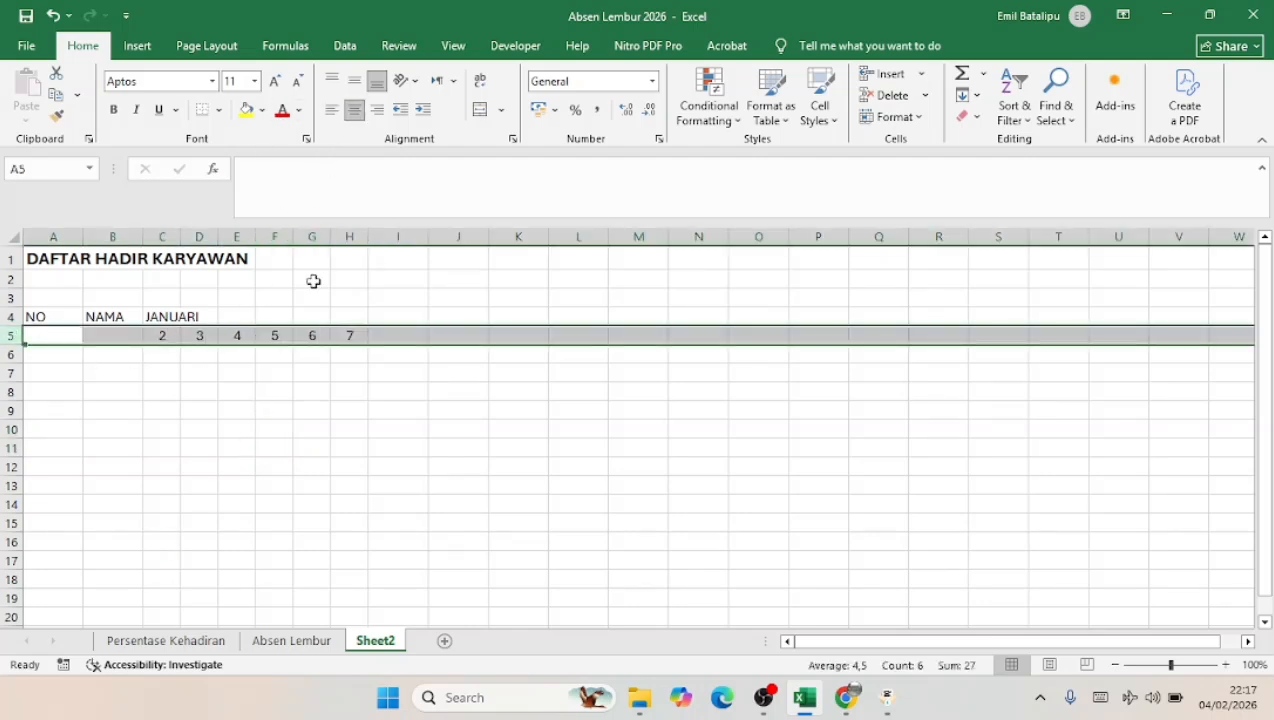
click(273, 390)
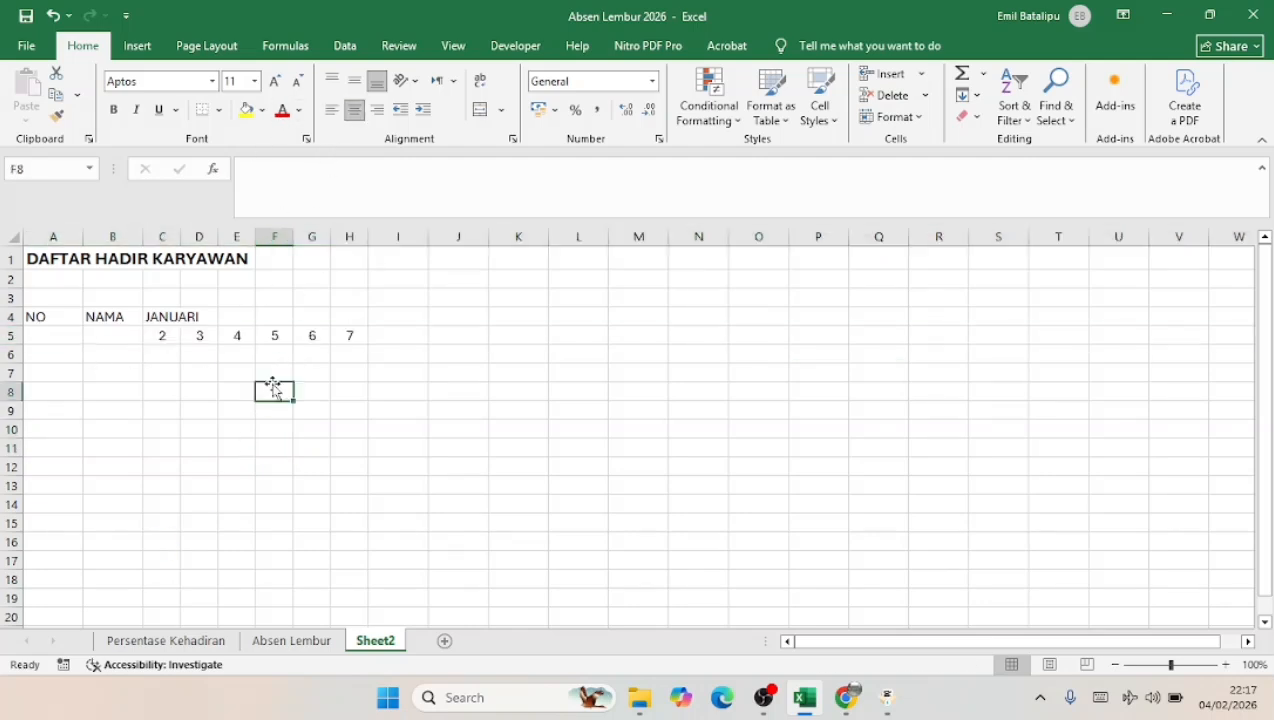
- Enter the header AKUMULASI KEHADIRAN in cell I4
click(153, 315)
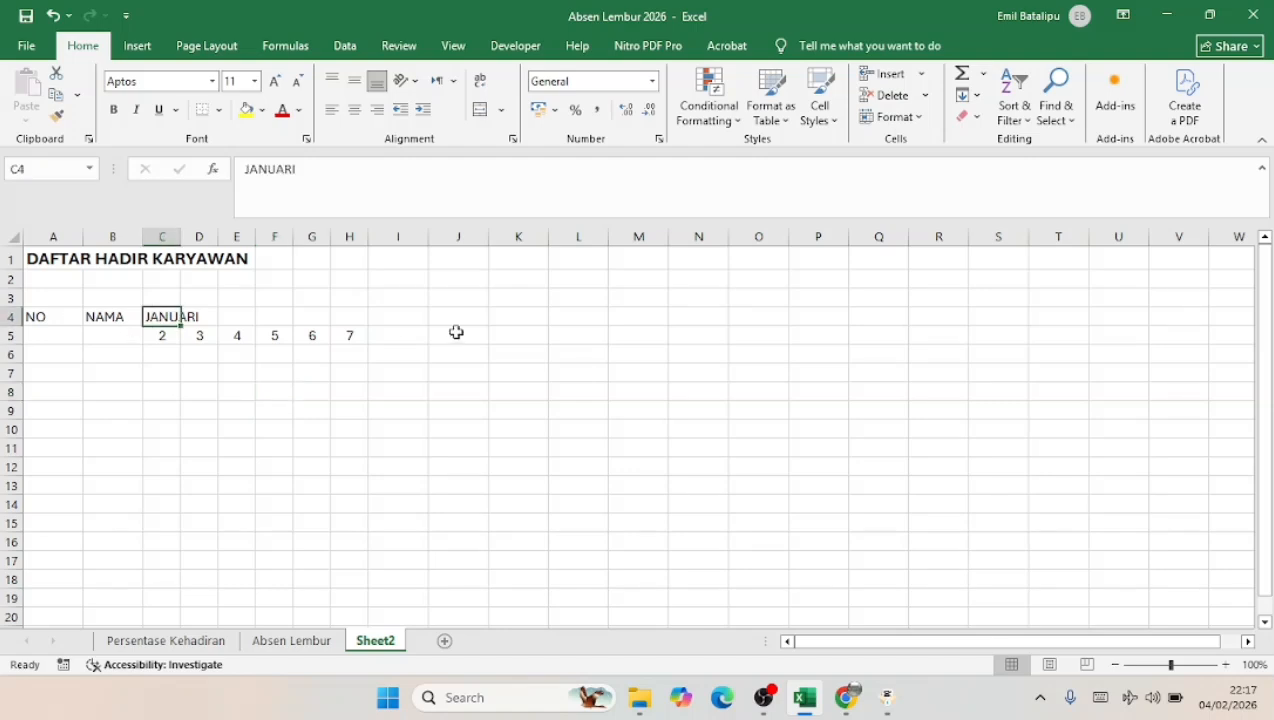
drag(458, 335, 392, 334)
click(392, 334)
click(393, 315)
click(395, 330)
click(395, 304)
click(399, 323)
text(J)
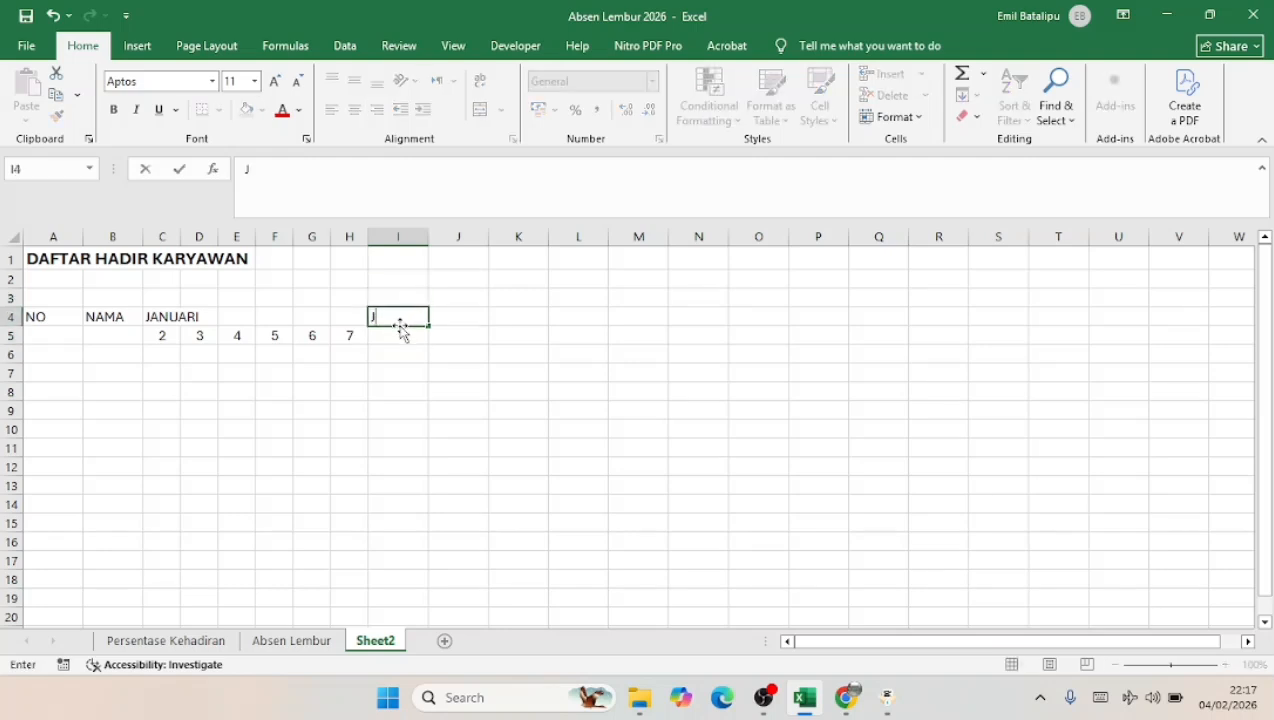
key(BackSpace)
key(BackSpace)
key(BackSpace)
text(AKUMULAS)
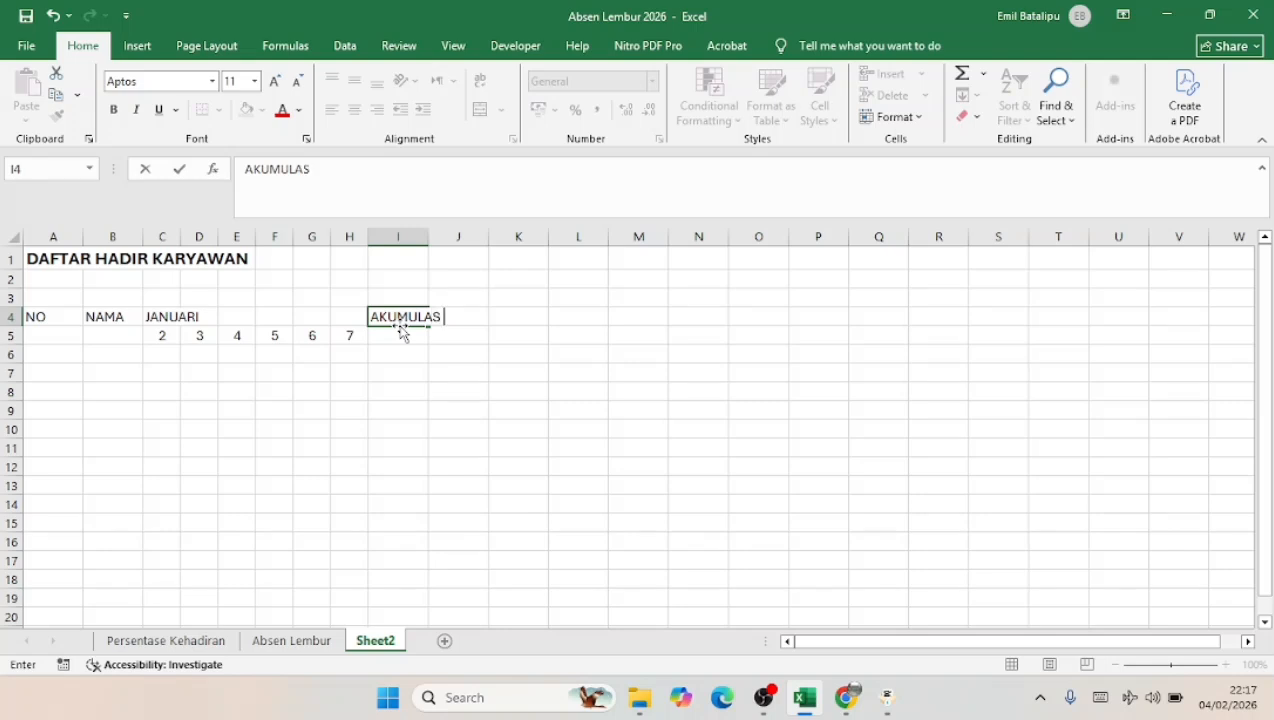
text(I KEHADIRAN)
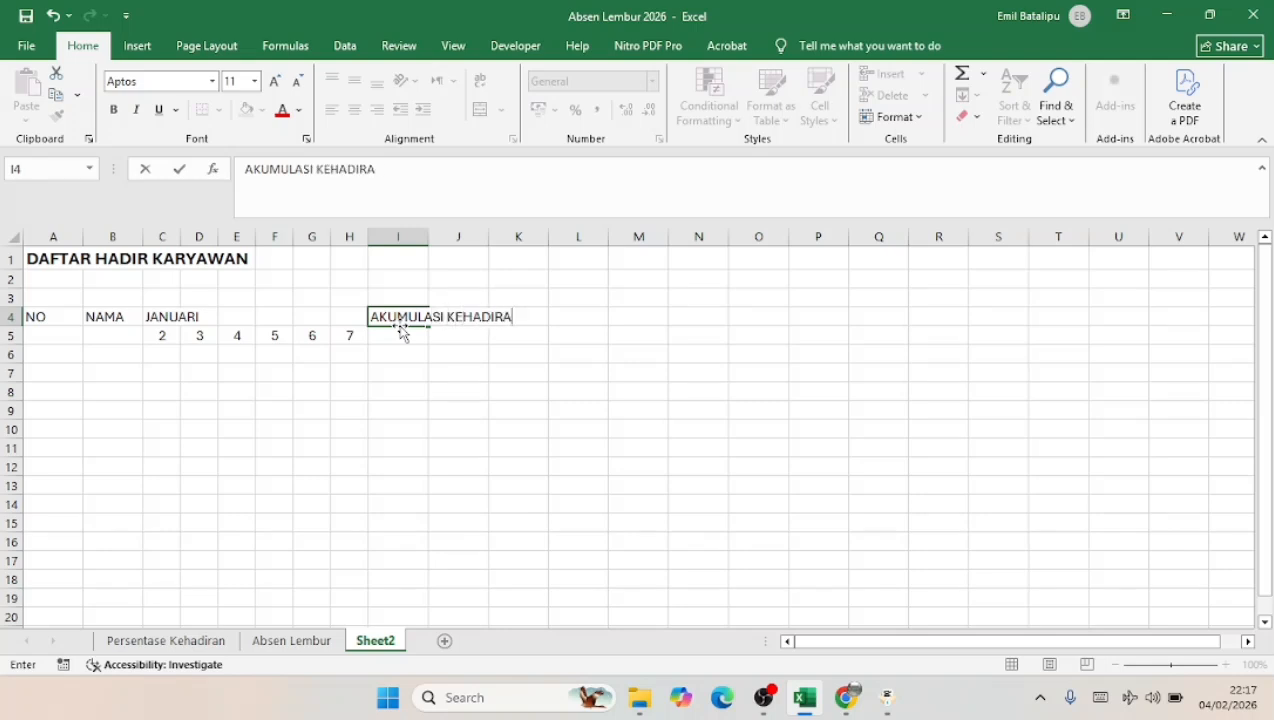
key(Return)
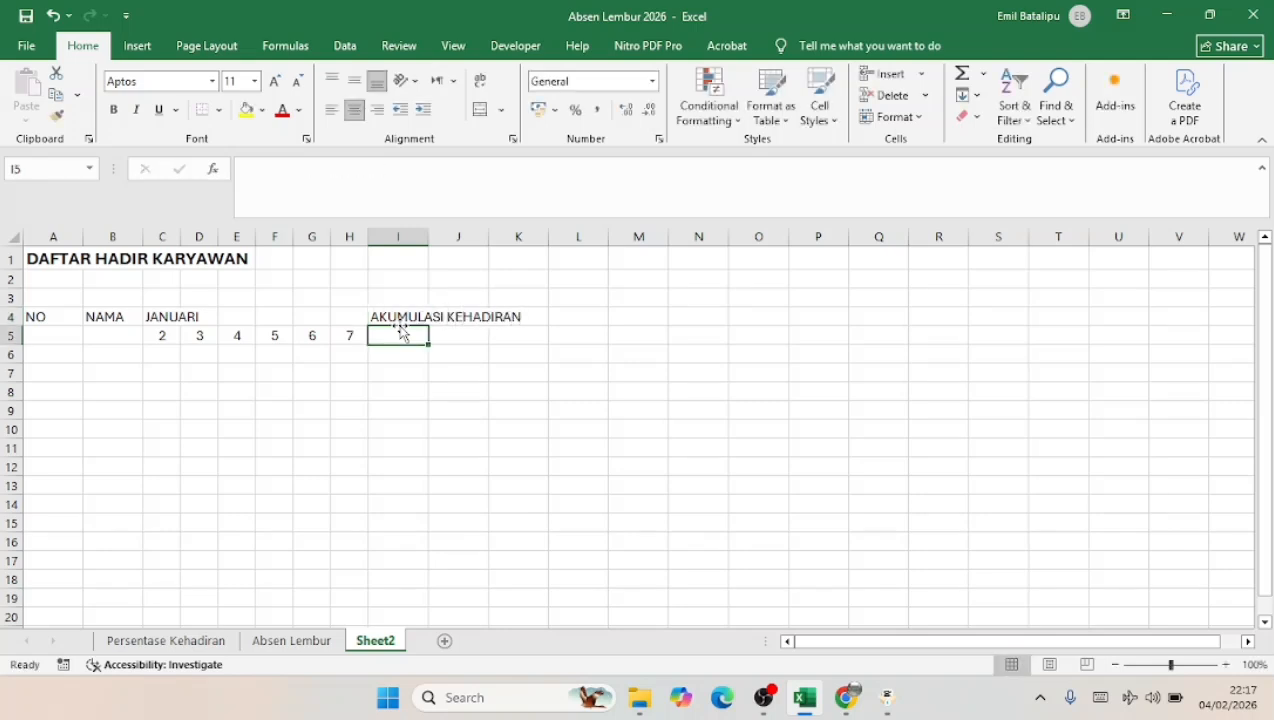
- Enter the attendance codes H, I, A and S in cells I5 to L5, one per cell
text(H)
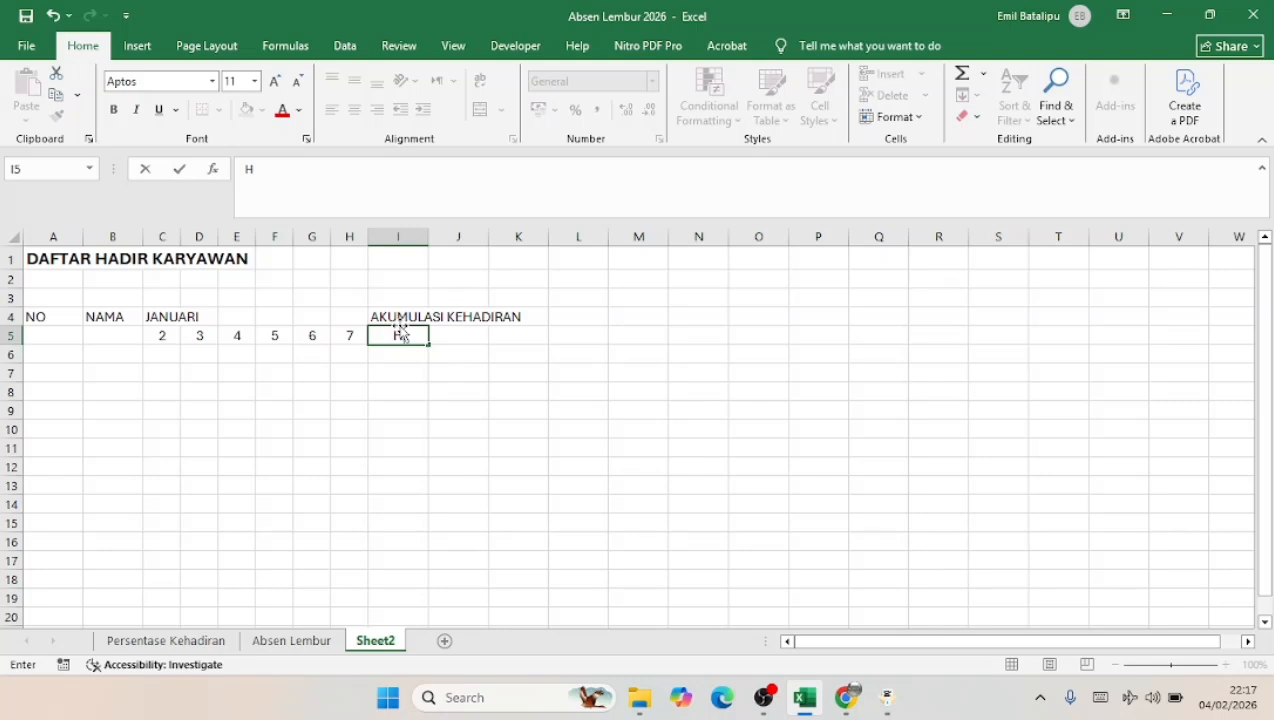
key(Tab)
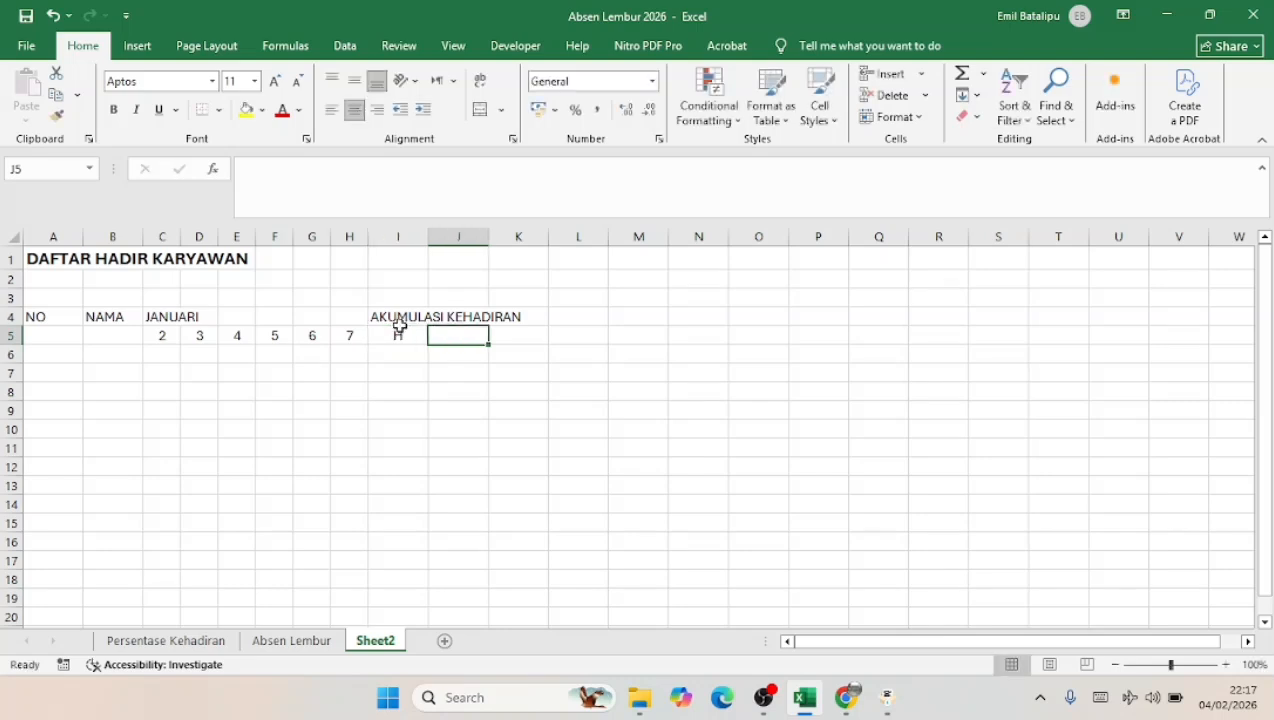
text(I)
key(Tab)
text(A)
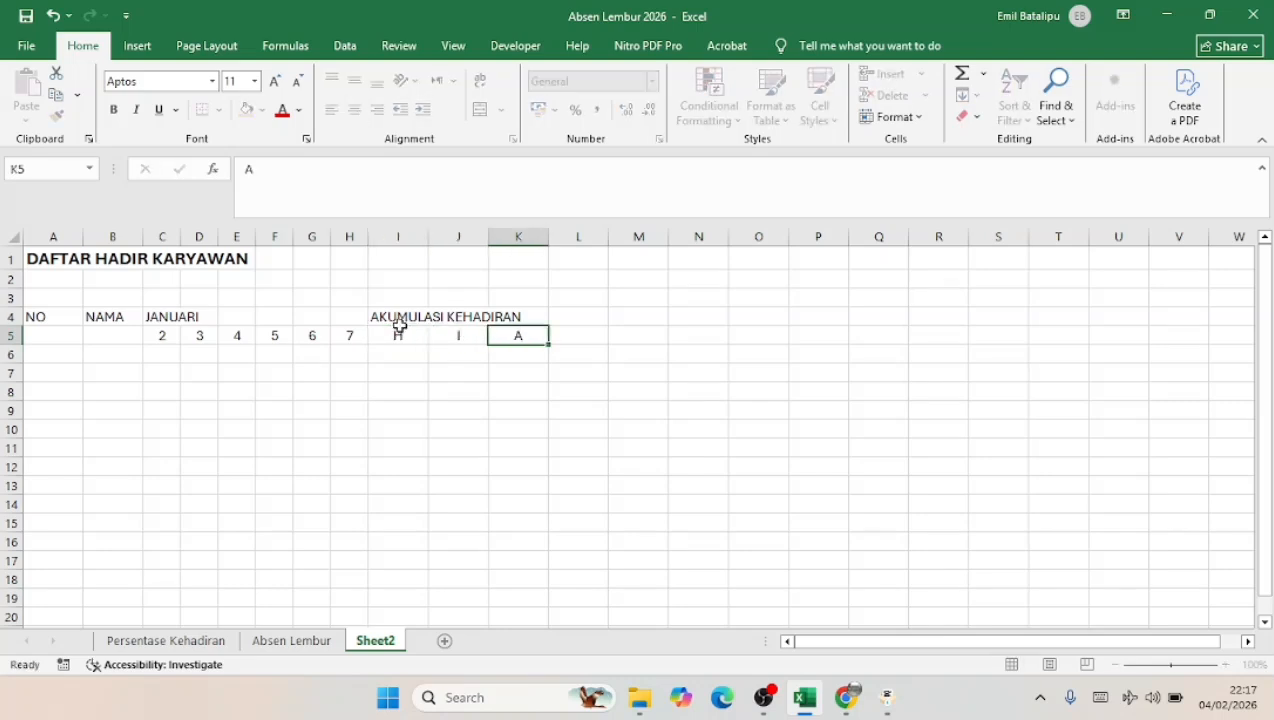
key(Tab)
text(S)
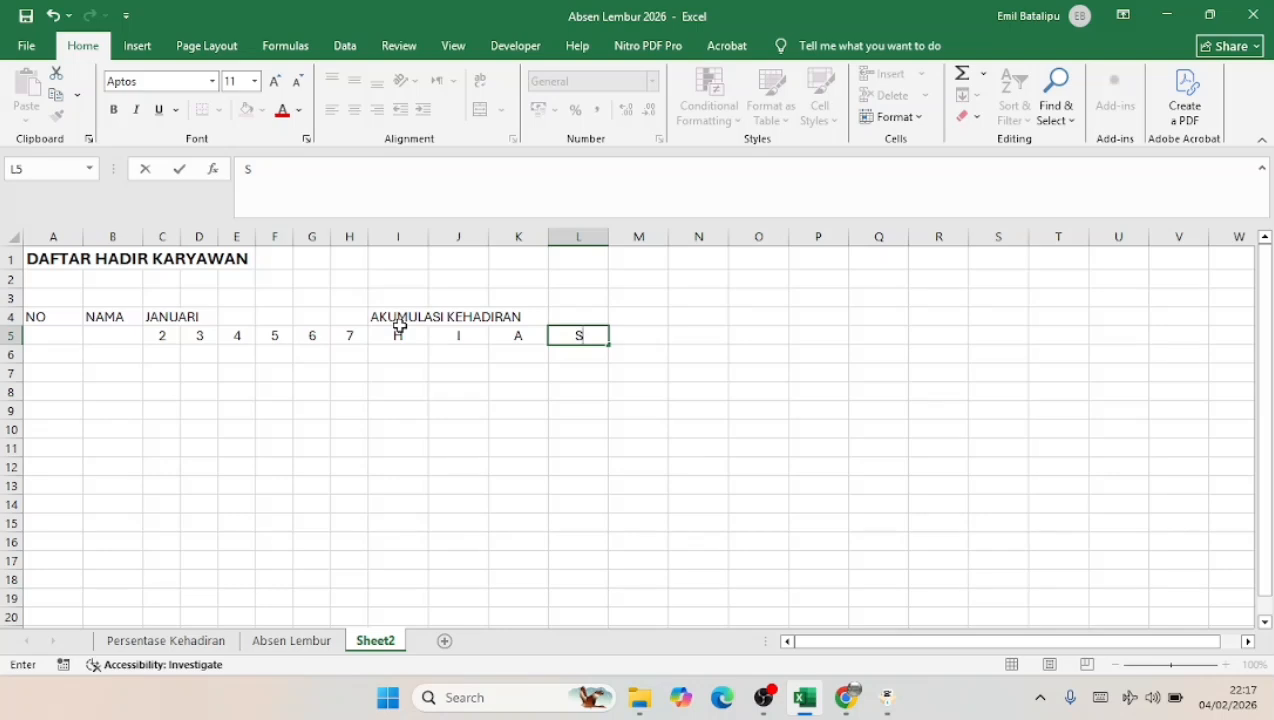
click(587, 464)
- Narrow the NO column to fit its header and widen the NAMA column to make room for names
click(152, 358)
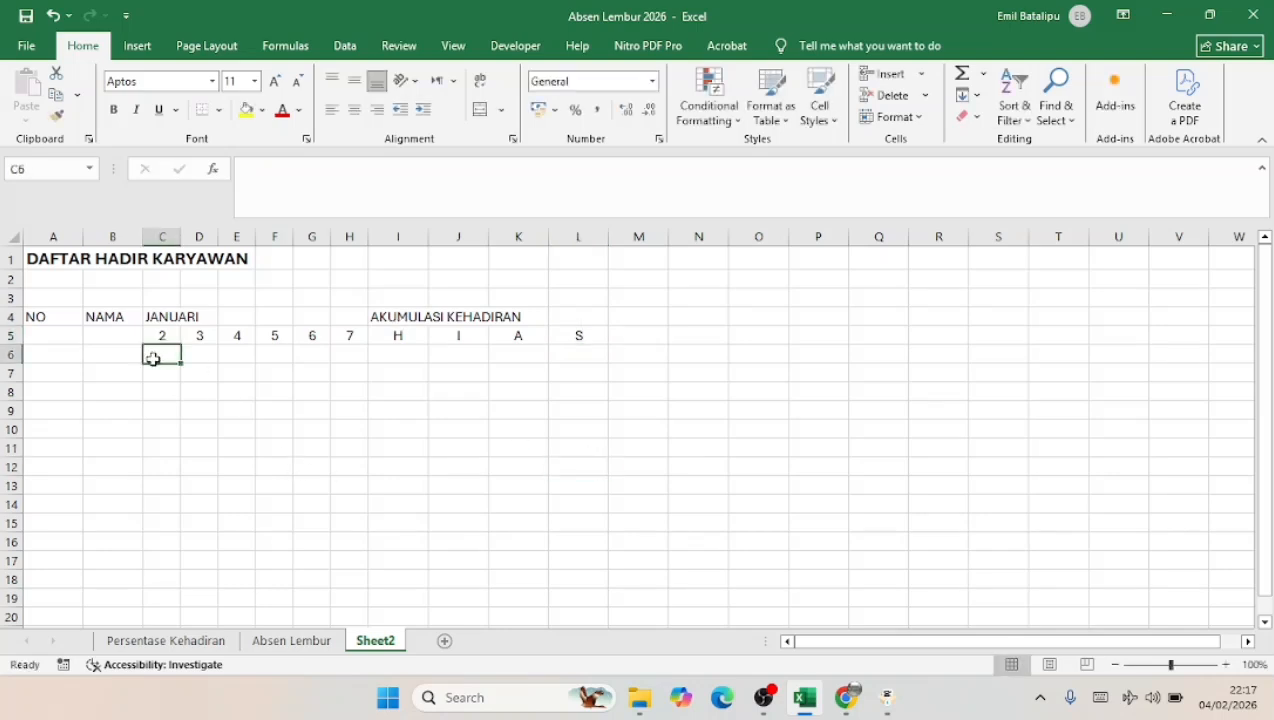
click(71, 356)
drag(52, 247, 310, 241)
- Merge and center JANUARI across C4:H4 and AKUMULASI KEHADIRAN across I4:L4
drag(327, 315, 525, 322)
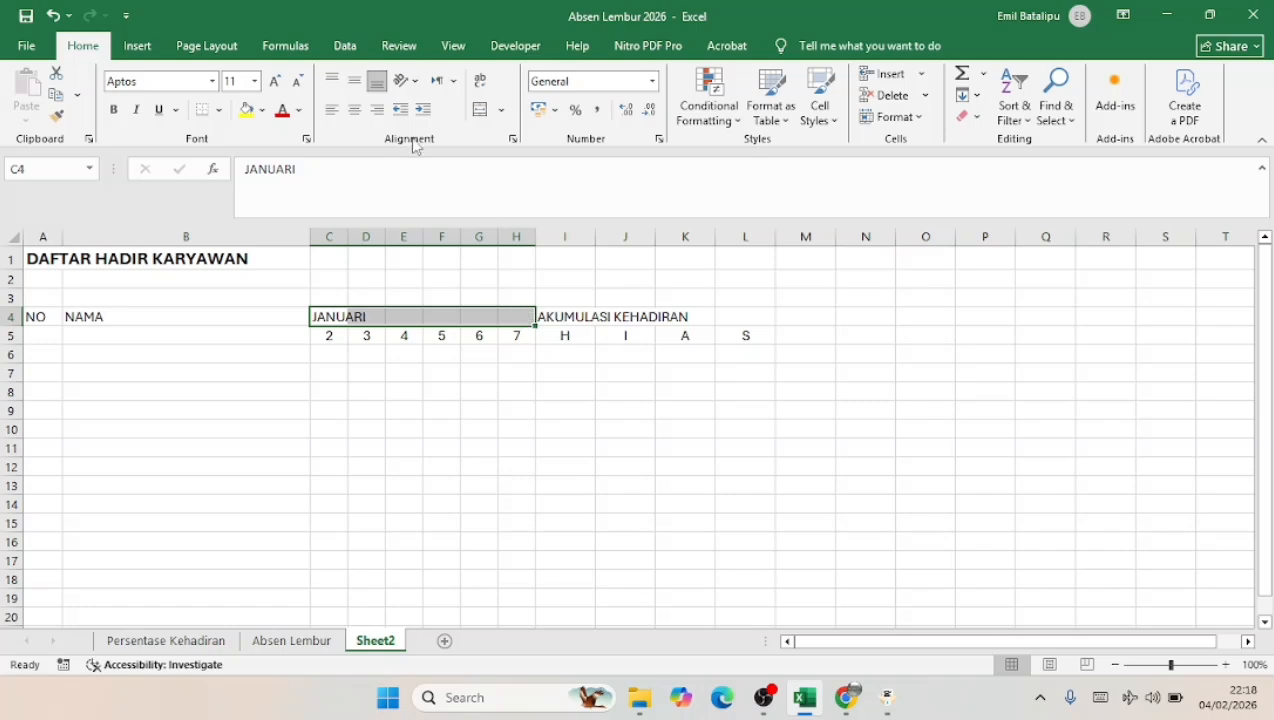
click(481, 110)
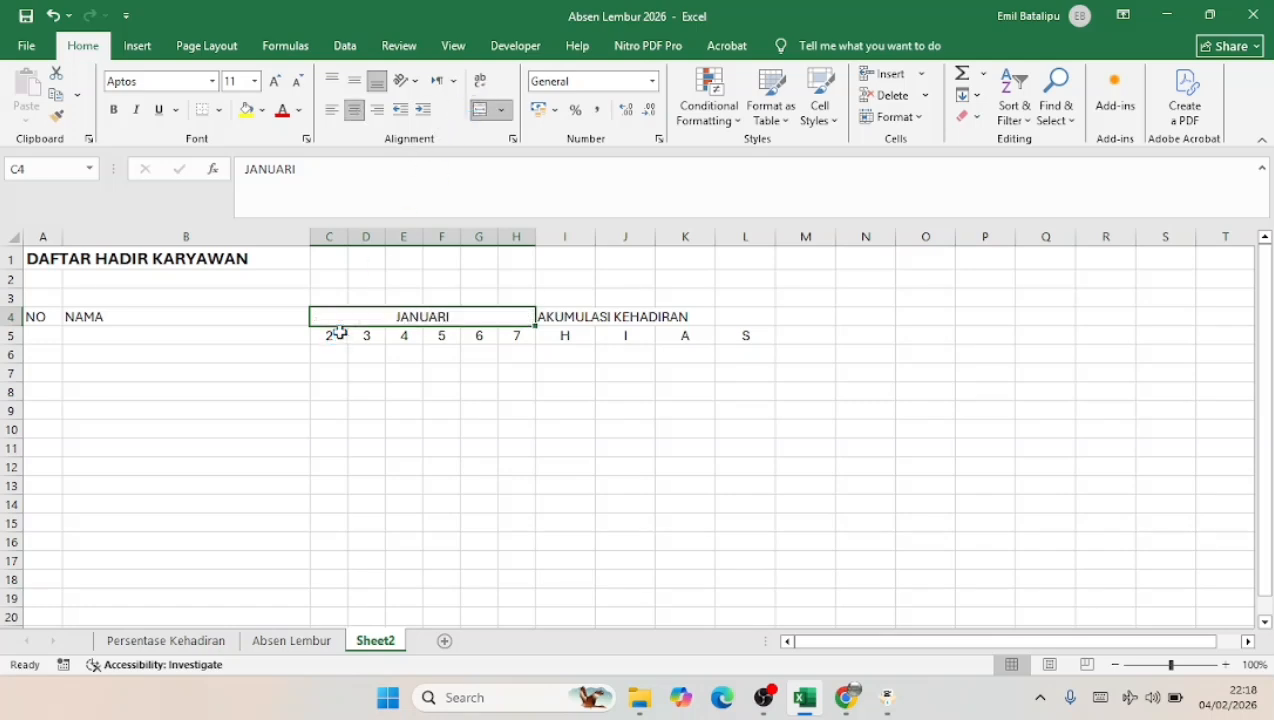
click(560, 335)
click(560, 316)
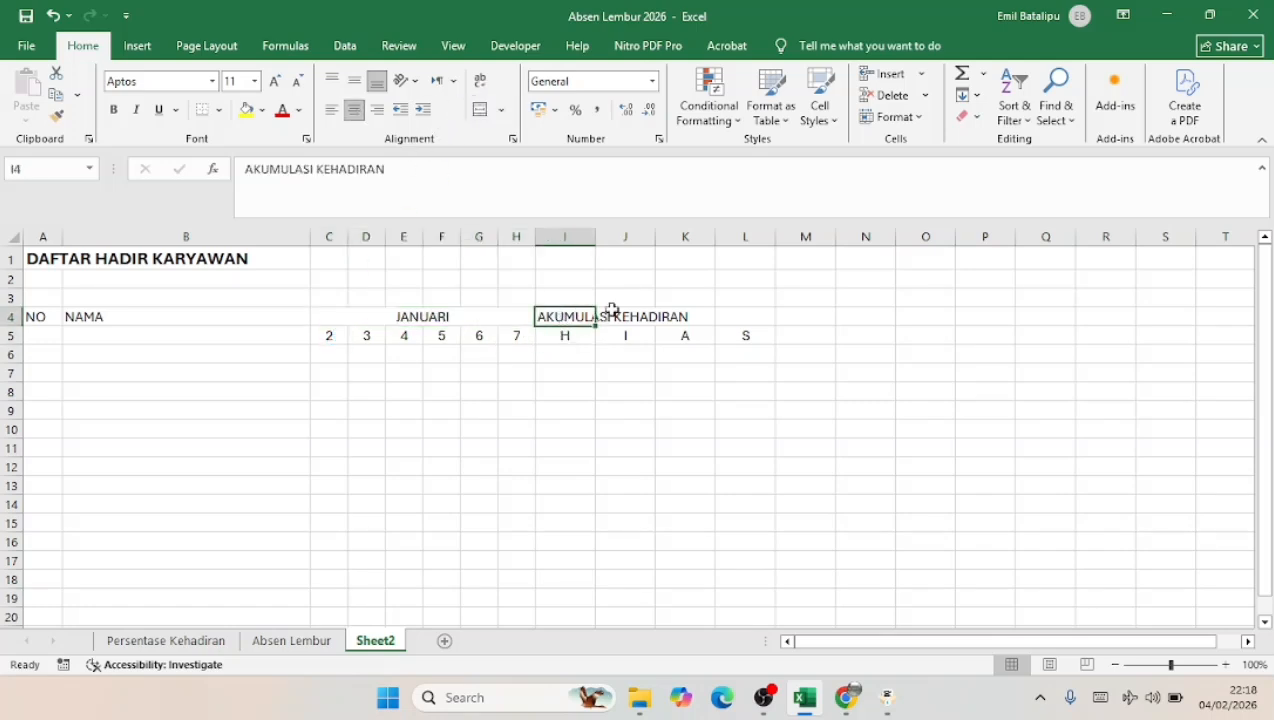
drag(611, 311, 748, 318)
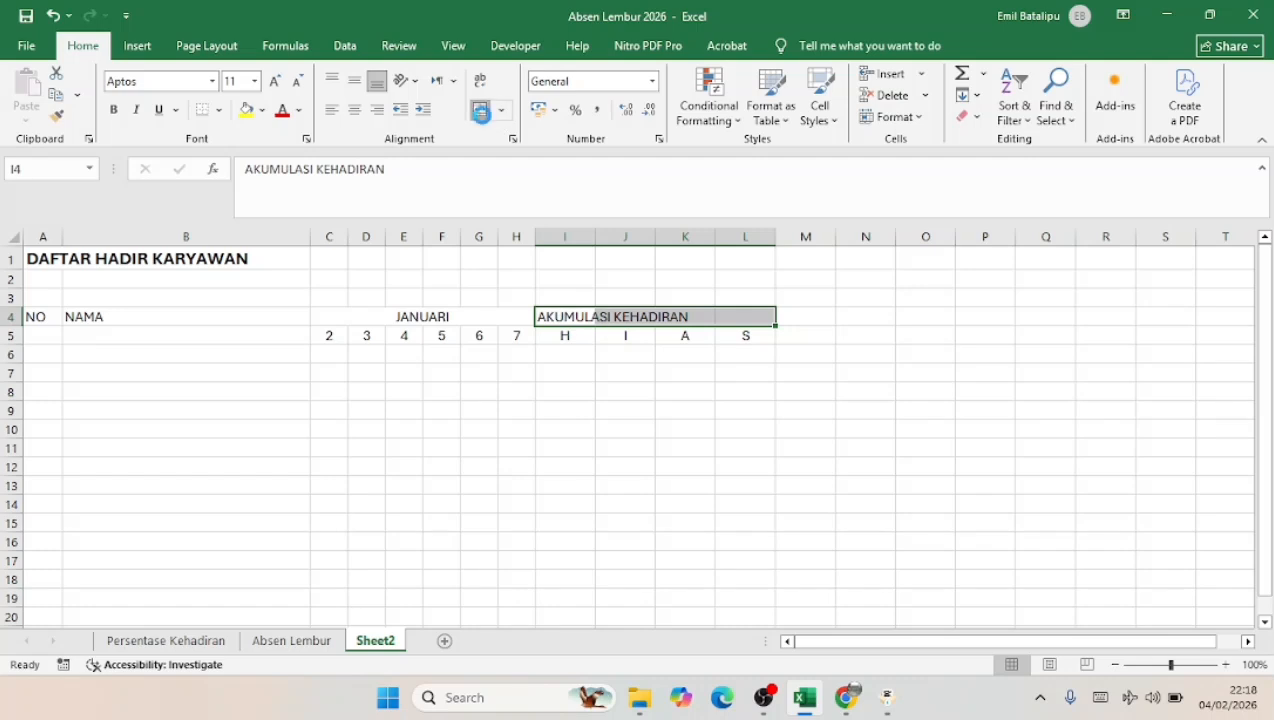
click(481, 110)
- Enter the header PERSENTASE in cell M4 and widen column M to fit it
click(811, 316)
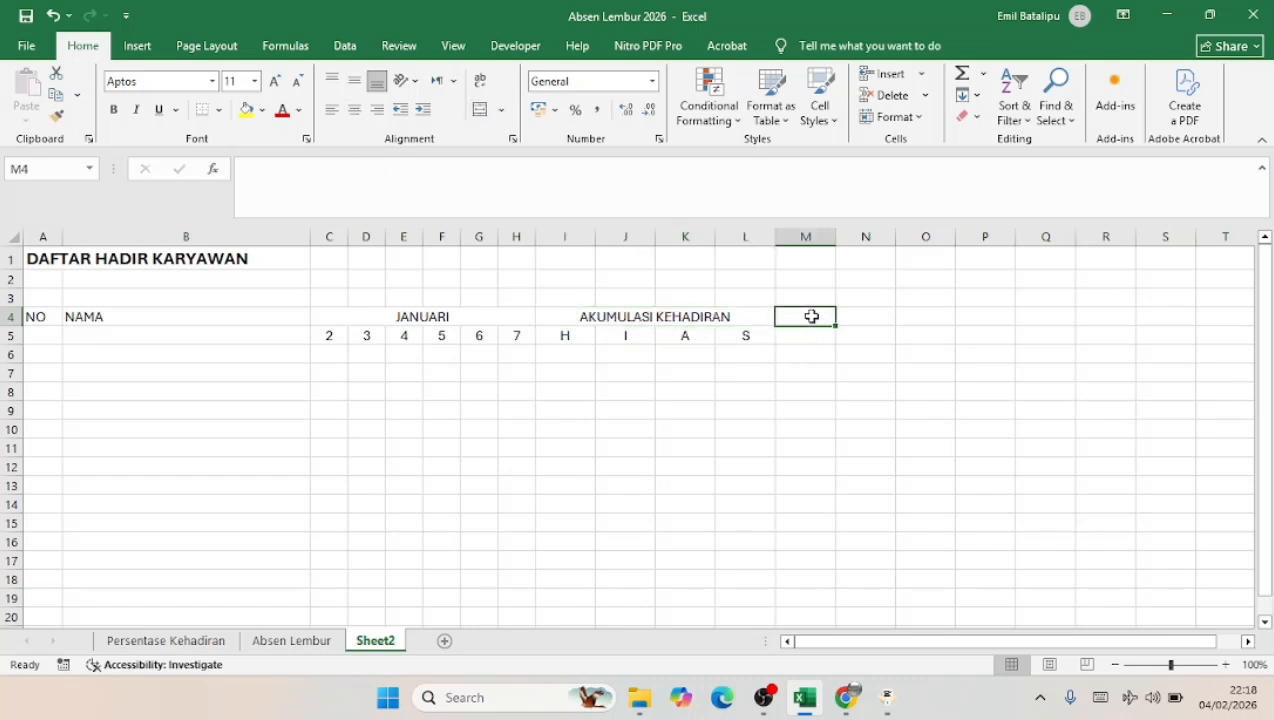
text(PERSENTAE)
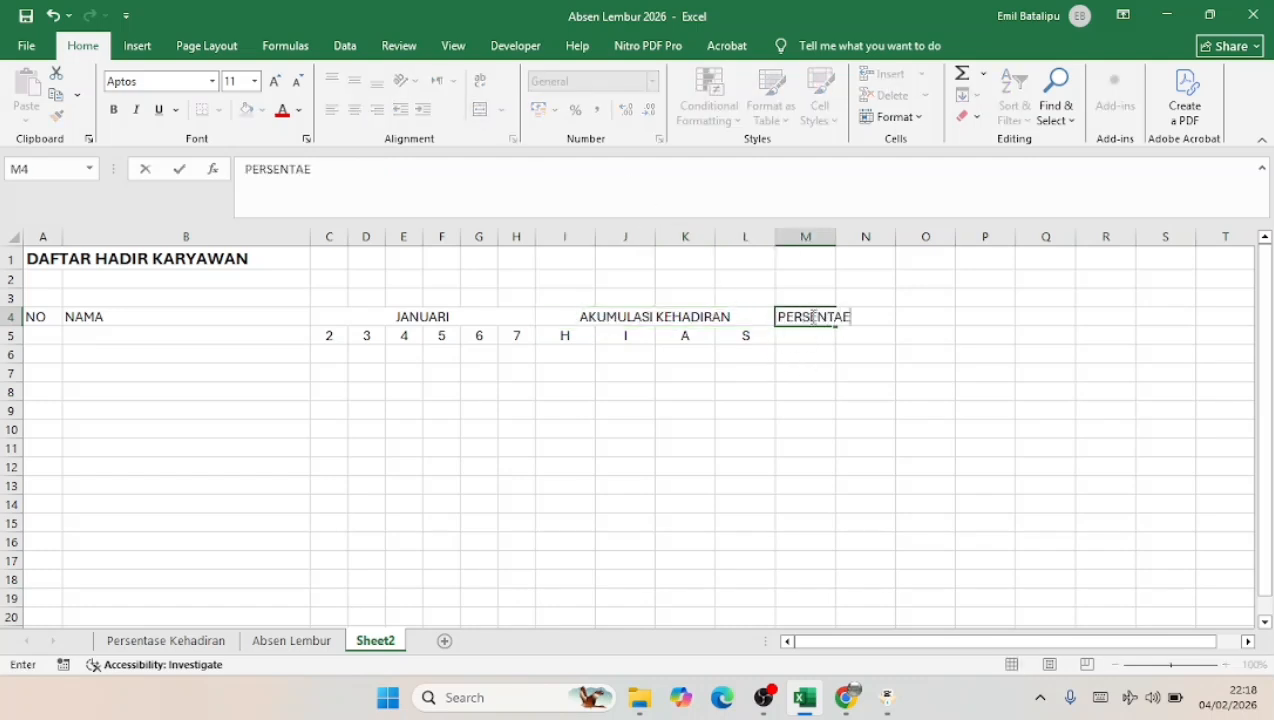
key(BackSpace)
key(BackSpace)
key(Return)
drag(836, 236, 898, 236)
click(819, 358)
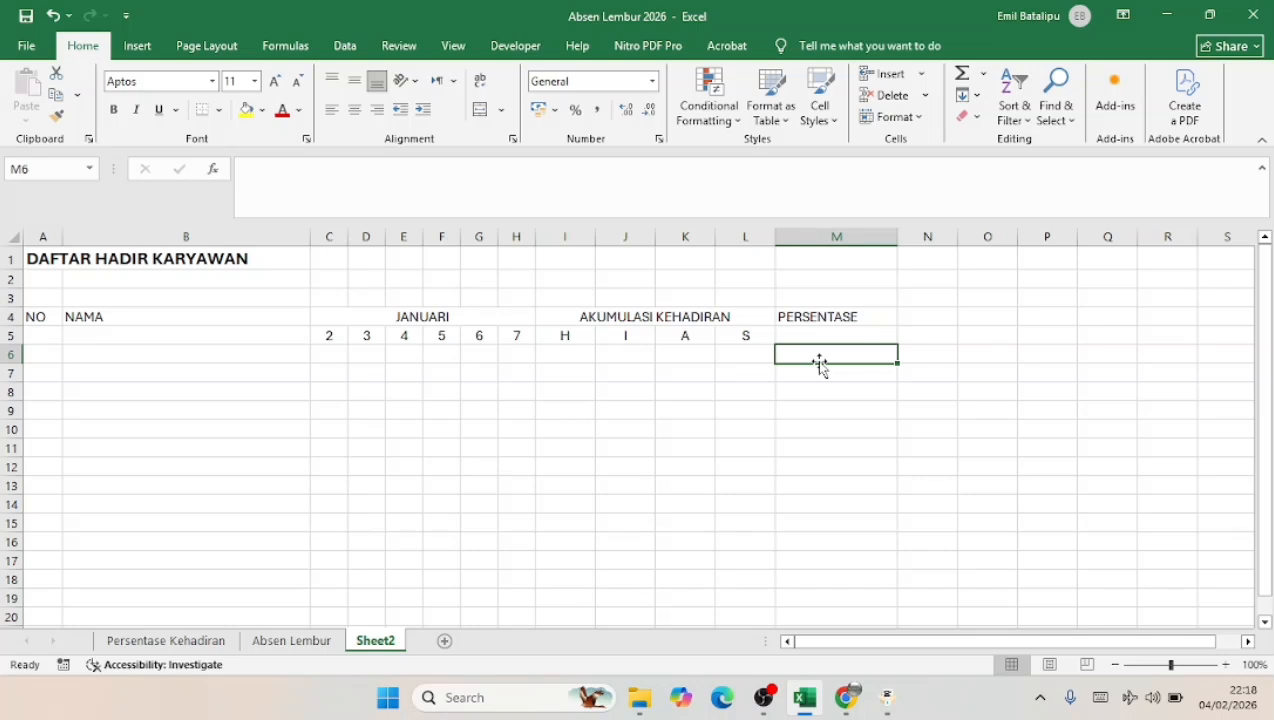
- Set the width of columns I to L to 5
click(578, 236)
drag(578, 236, 740, 236)
right_click(741, 236)
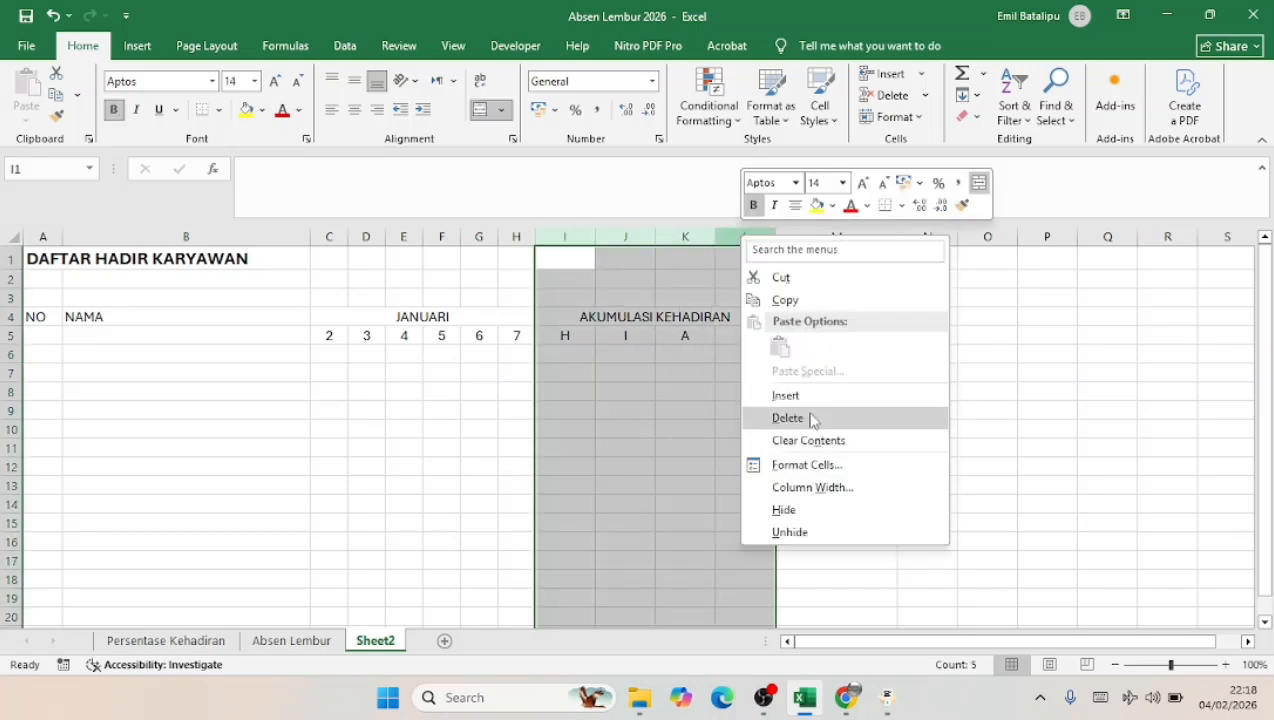
click(812, 489)
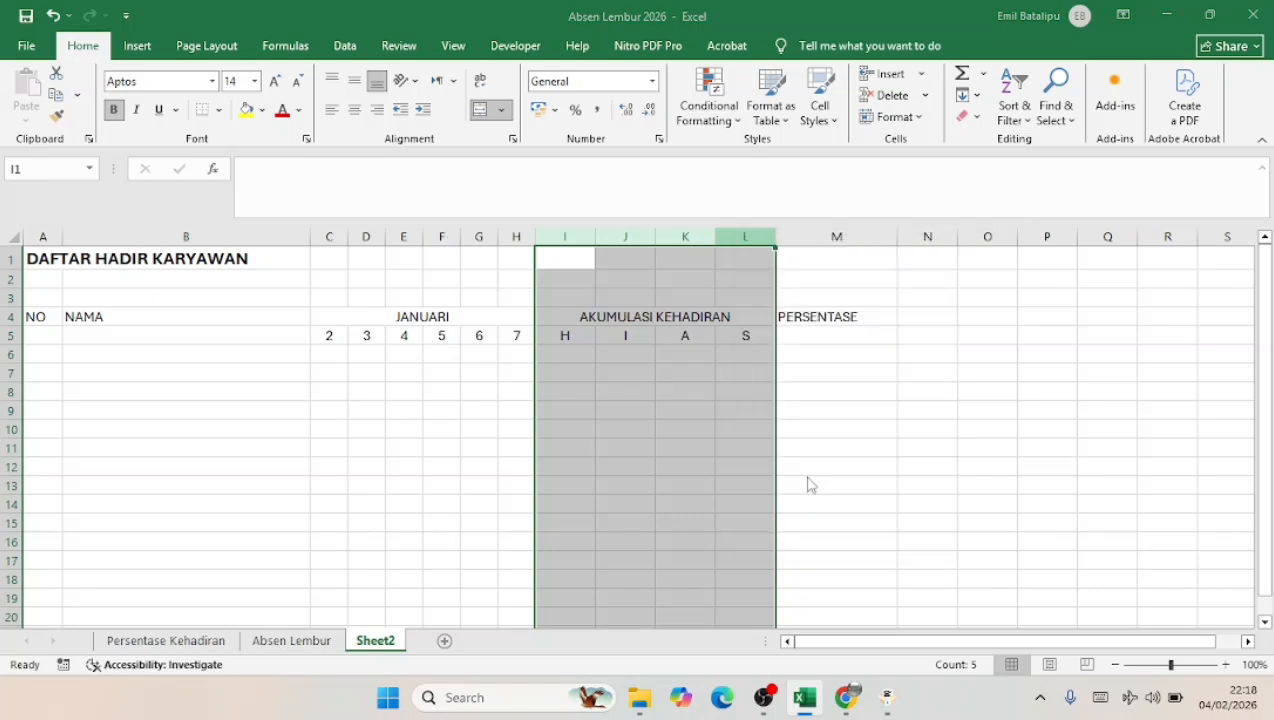
text(5)
key(Return)
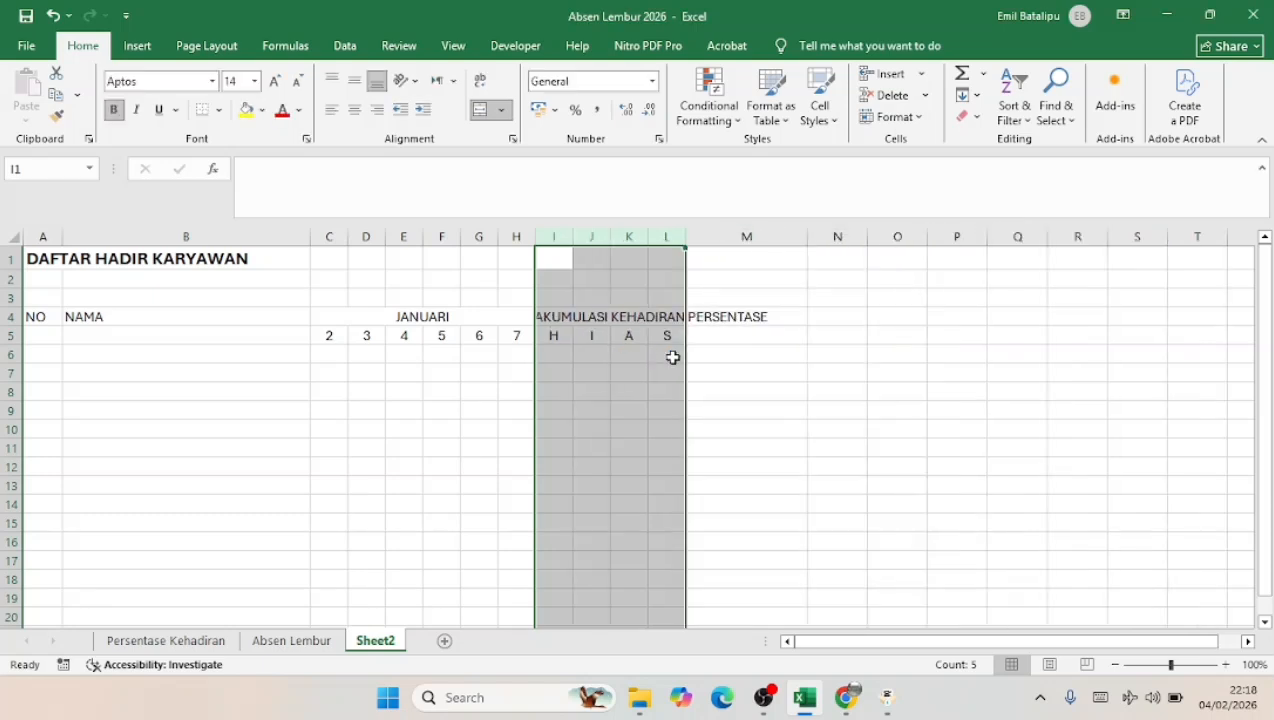
drag(555, 317, 667, 298)
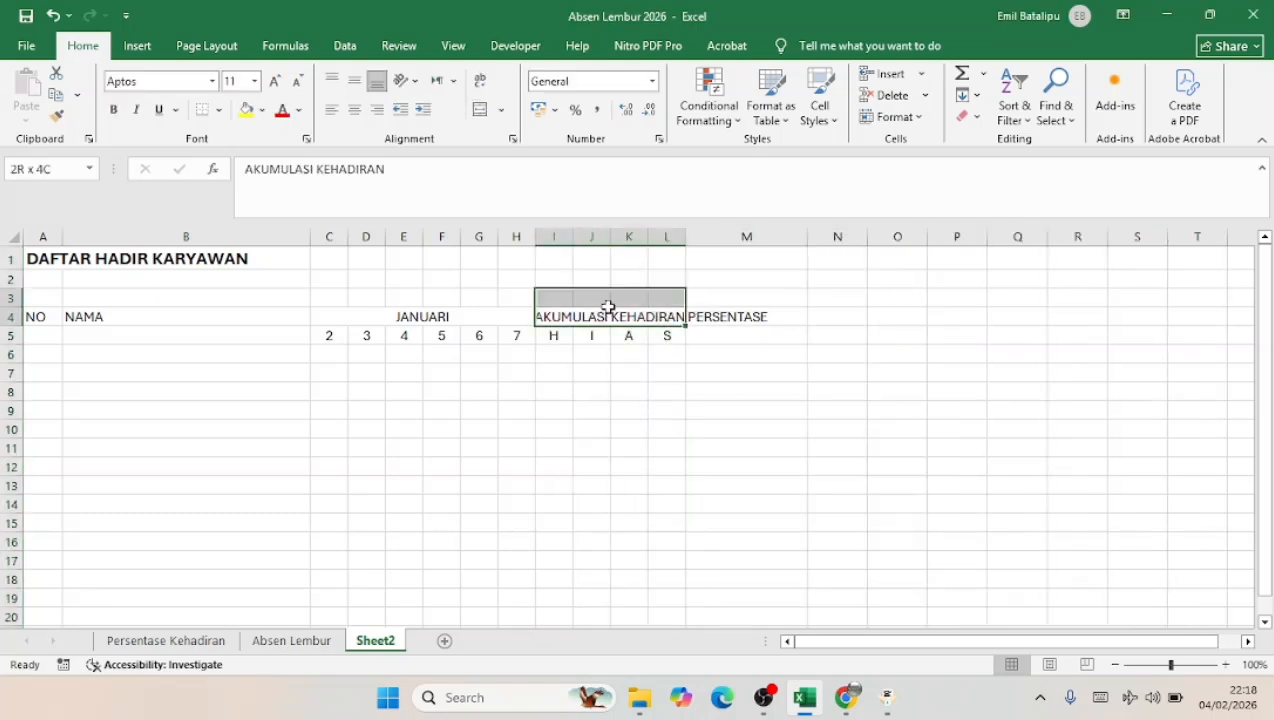
click(540, 316)
drag(689, 231, 689, 231)
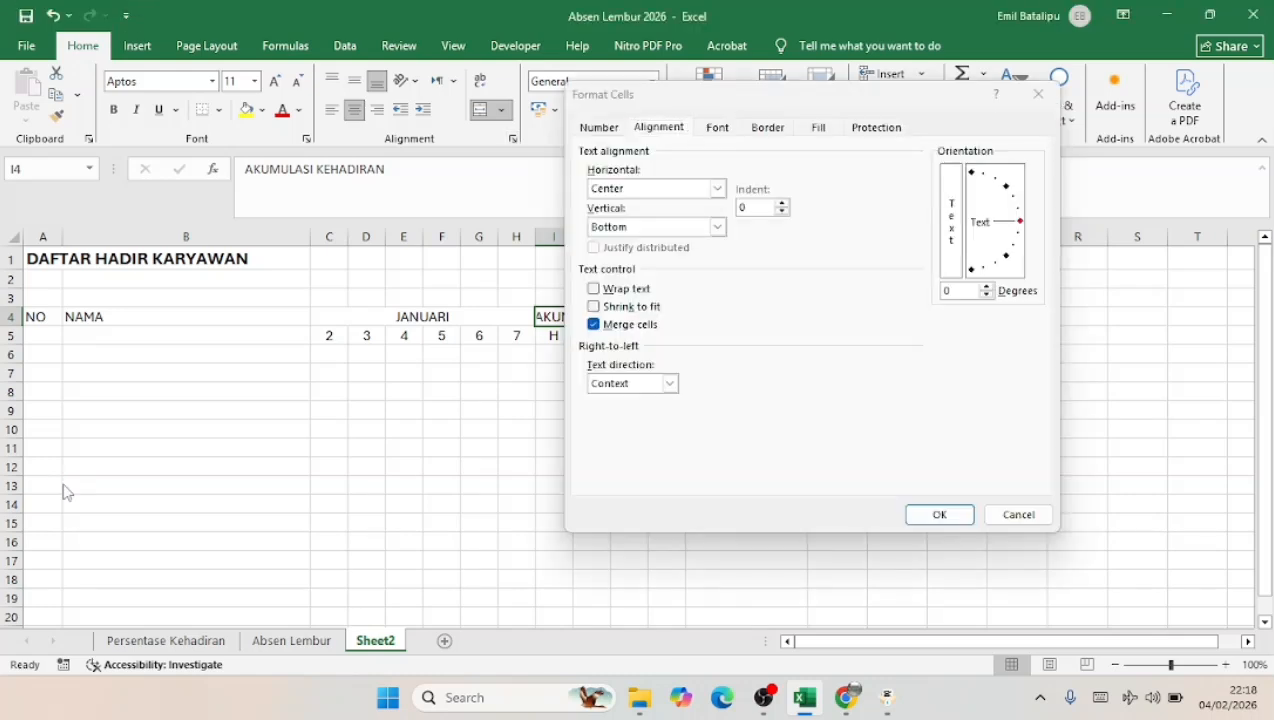
click(1018, 514)
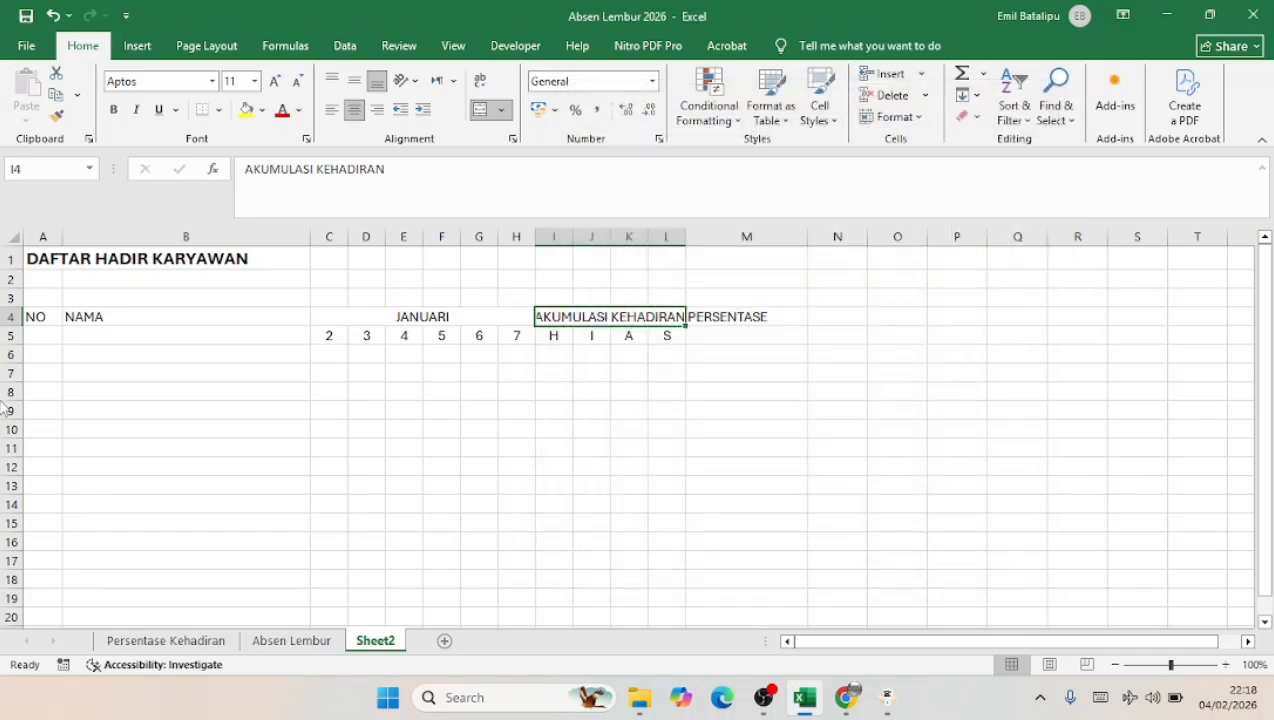
click(100, 428)
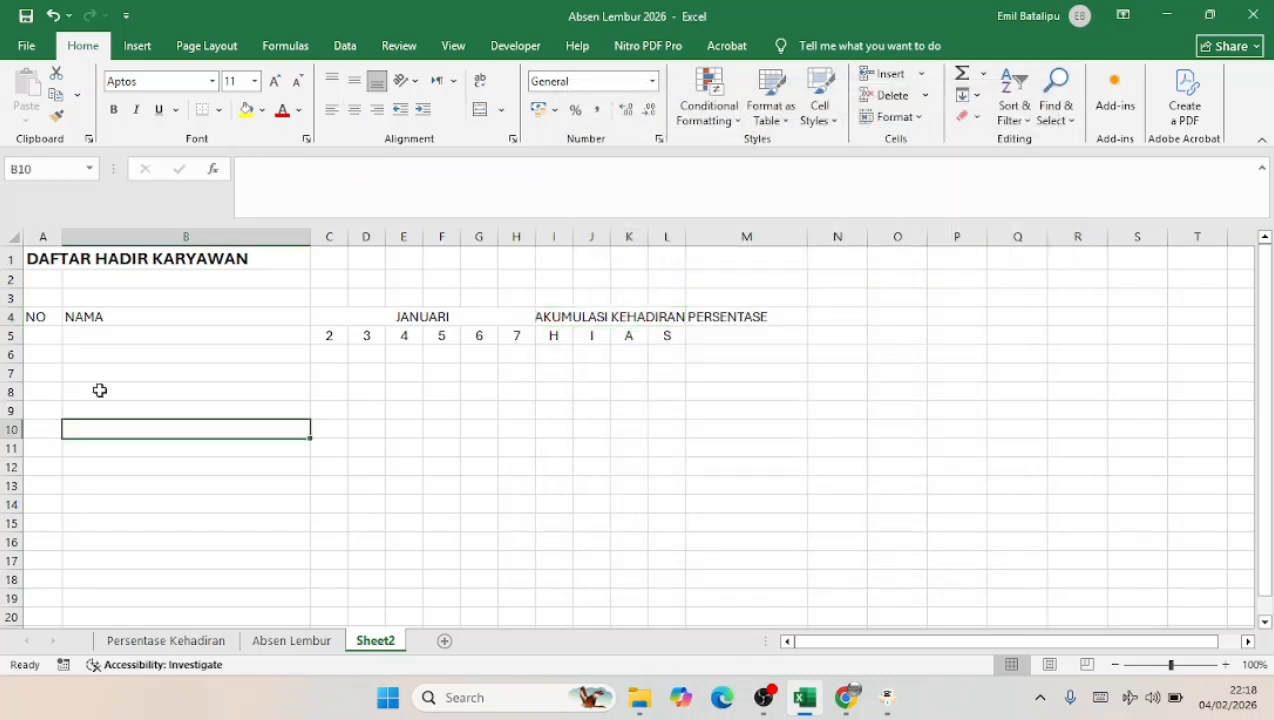
click(82, 374)
click(55, 352)
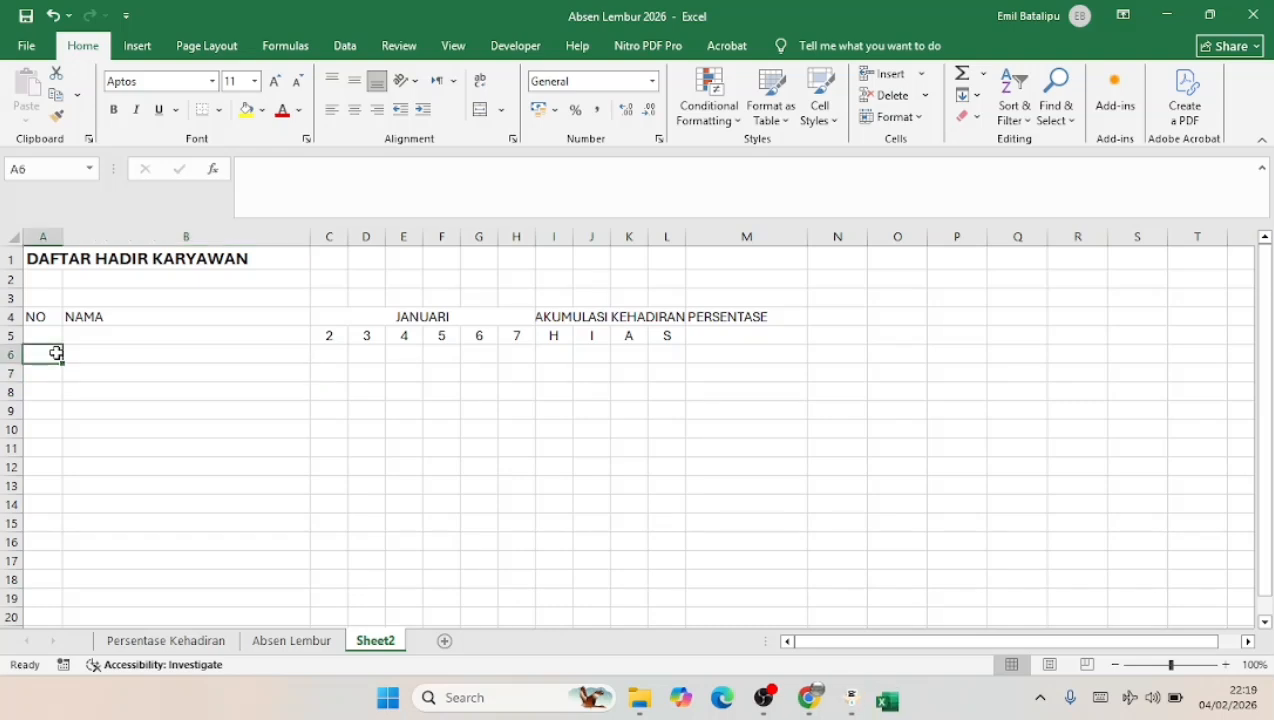
click(47, 334)
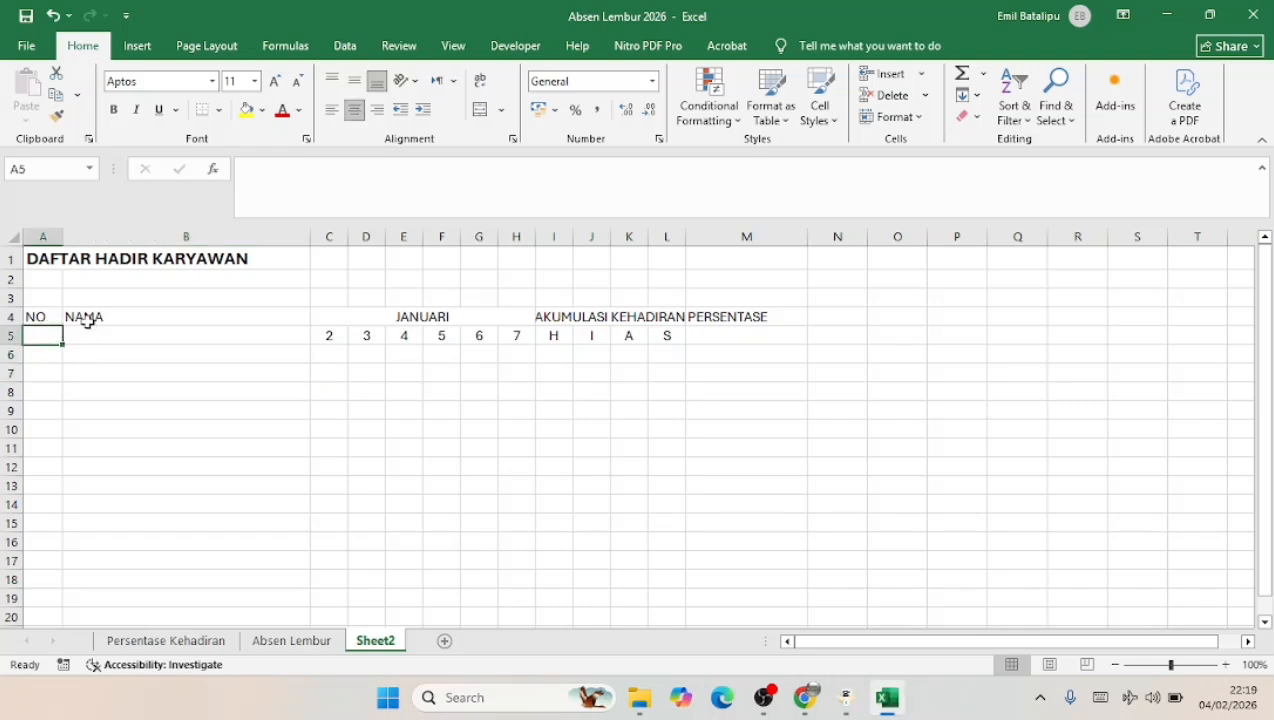
- Merge and center NAMA across B4:B5 and NO across A4:A5, with both headers vertically middle-aligned
drag(88, 318, 112, 340)
click(479, 109)
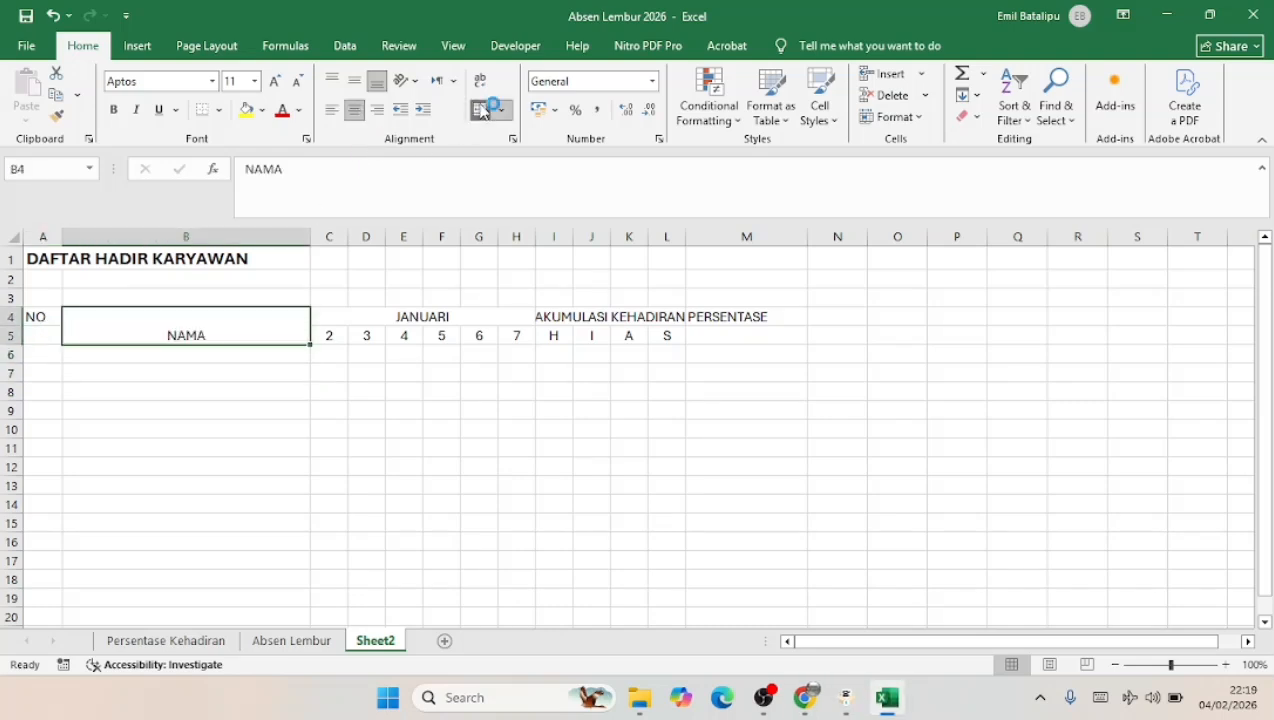
click(354, 82)
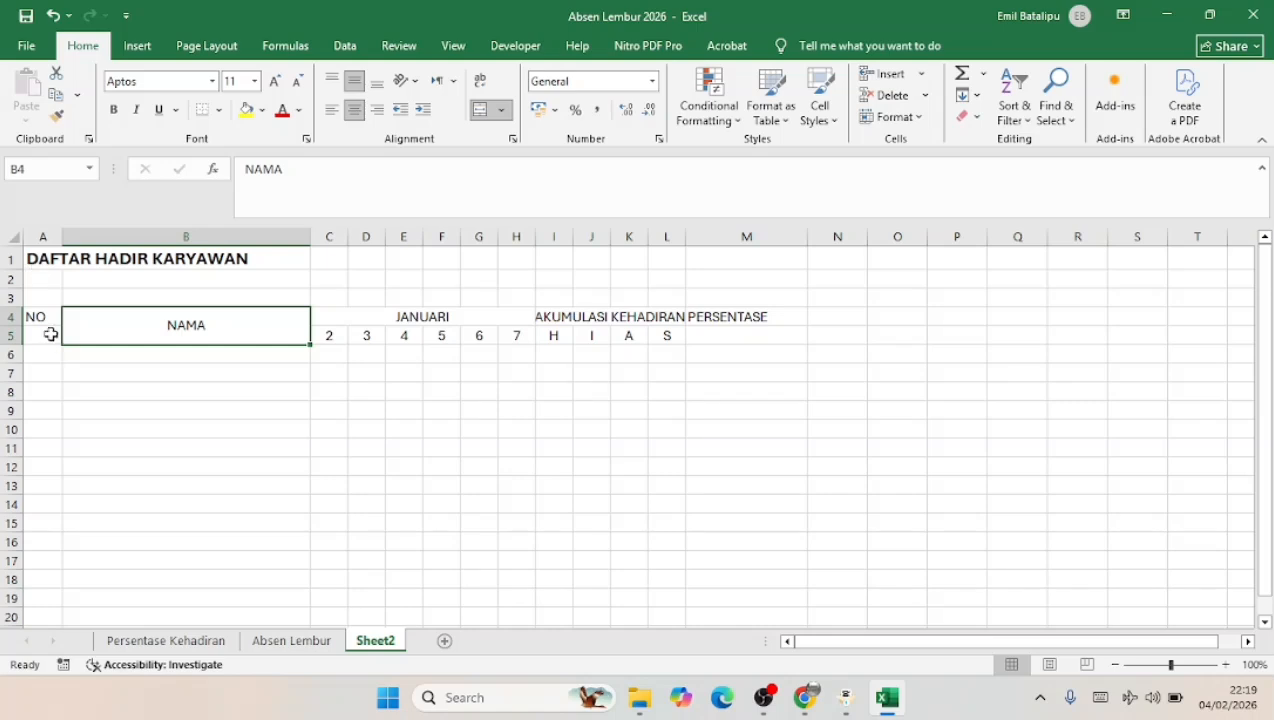
drag(40, 316, 51, 321)
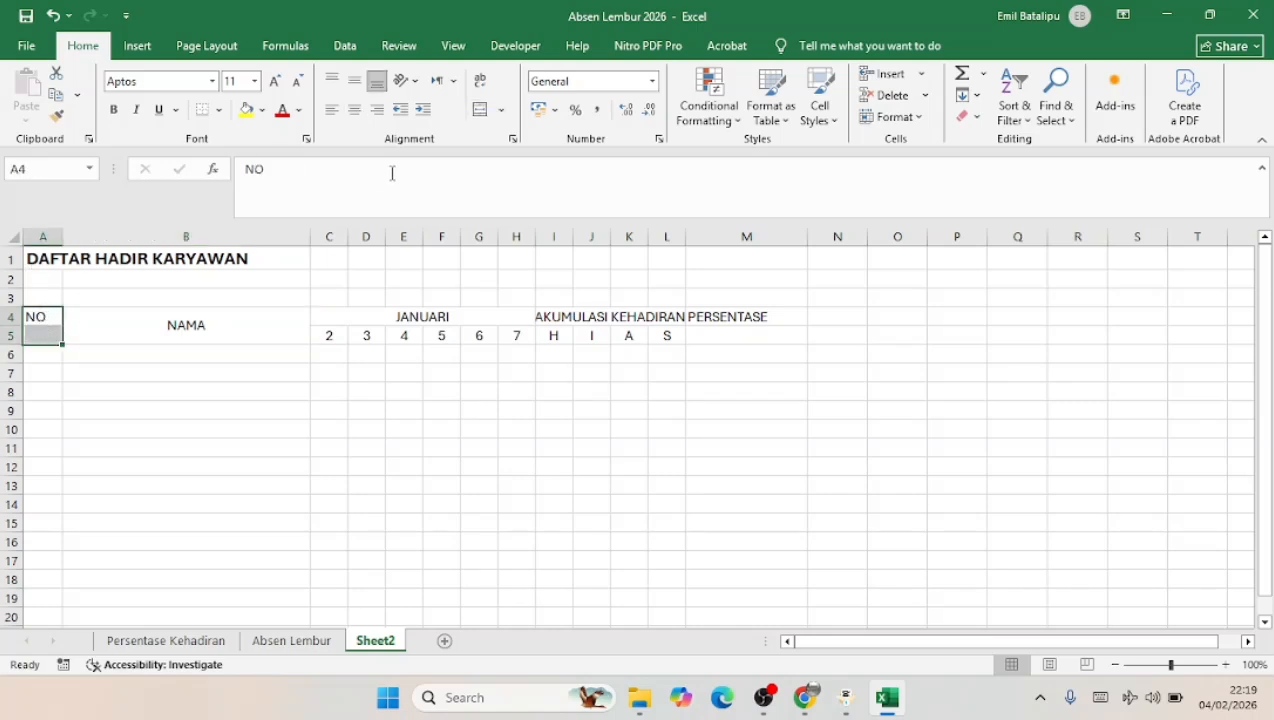
click(479, 109)
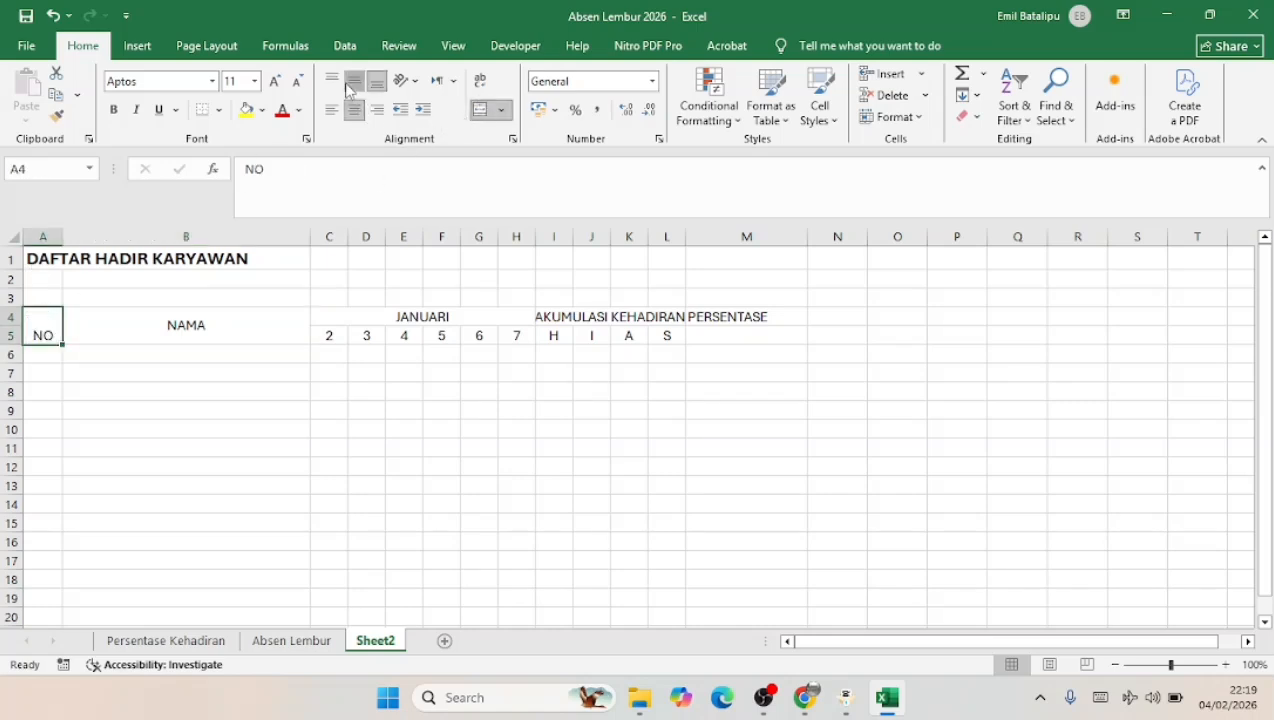
click(354, 82)
click(205, 486)
click(145, 335)
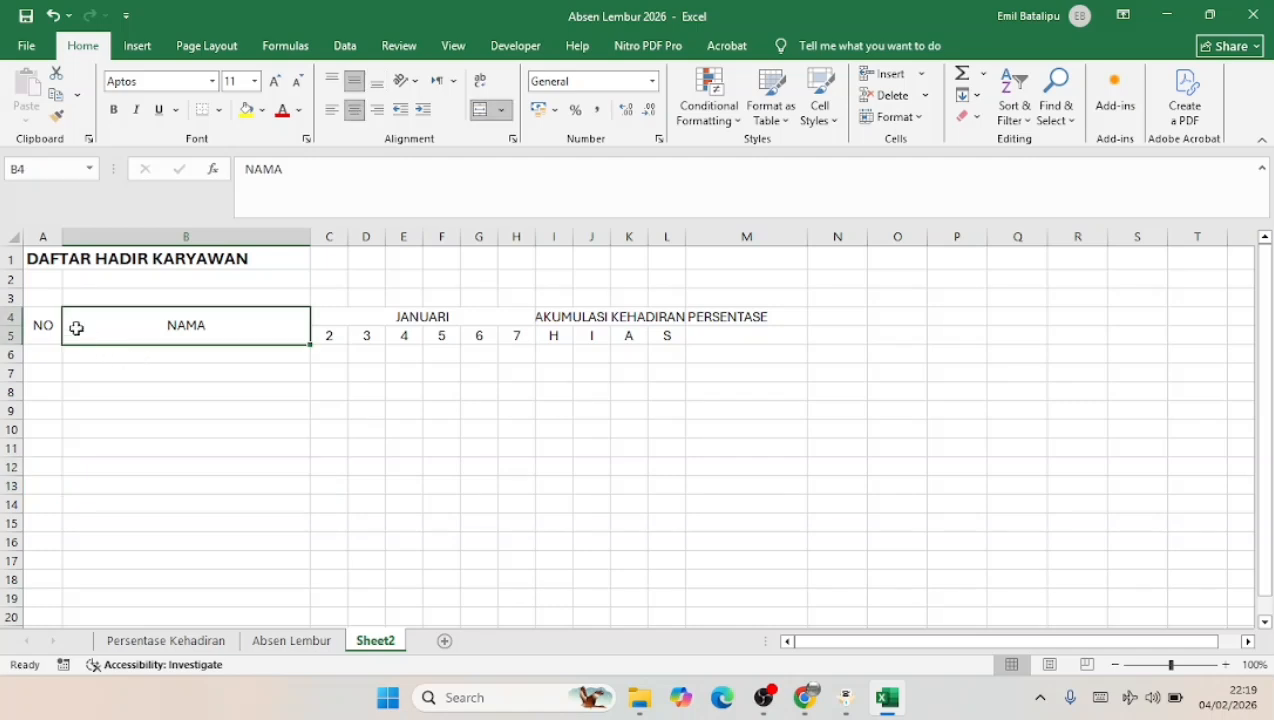
click(45, 320)
- Merge and center PERSENTASE across M4:M5 and align it vertically to the middle
click(446, 326)
click(574, 315)
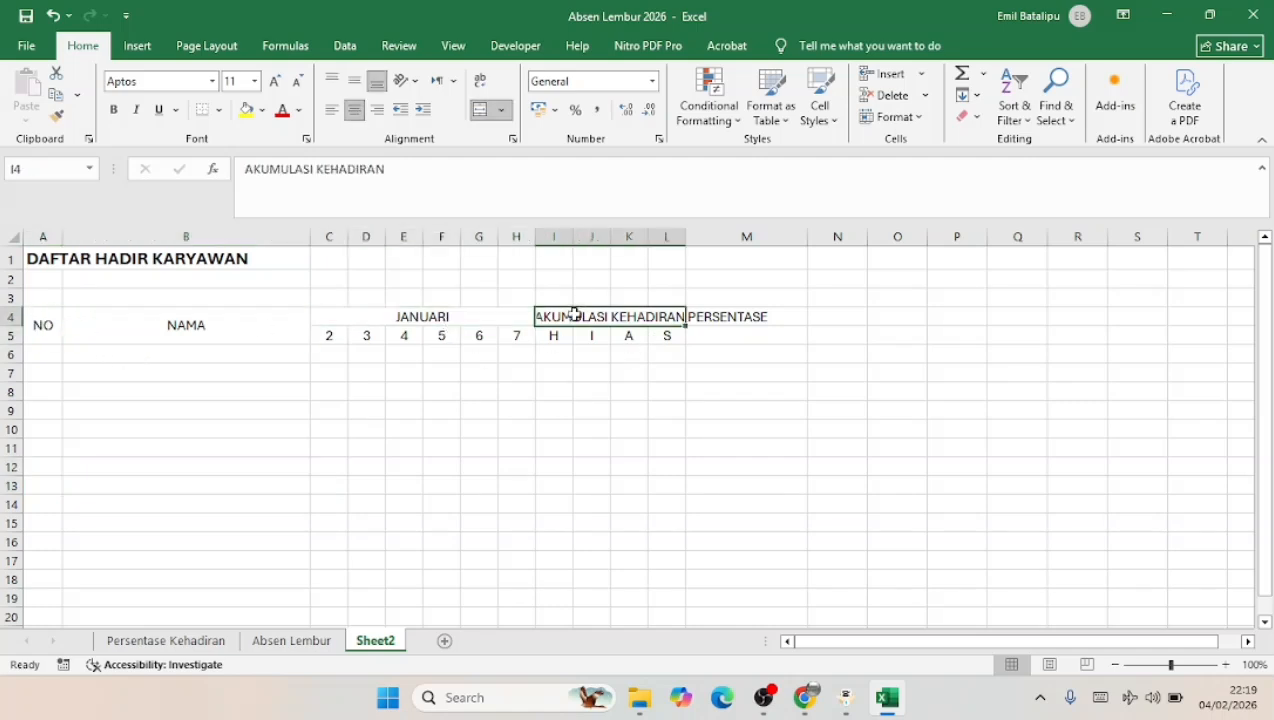
drag(712, 322, 725, 338)
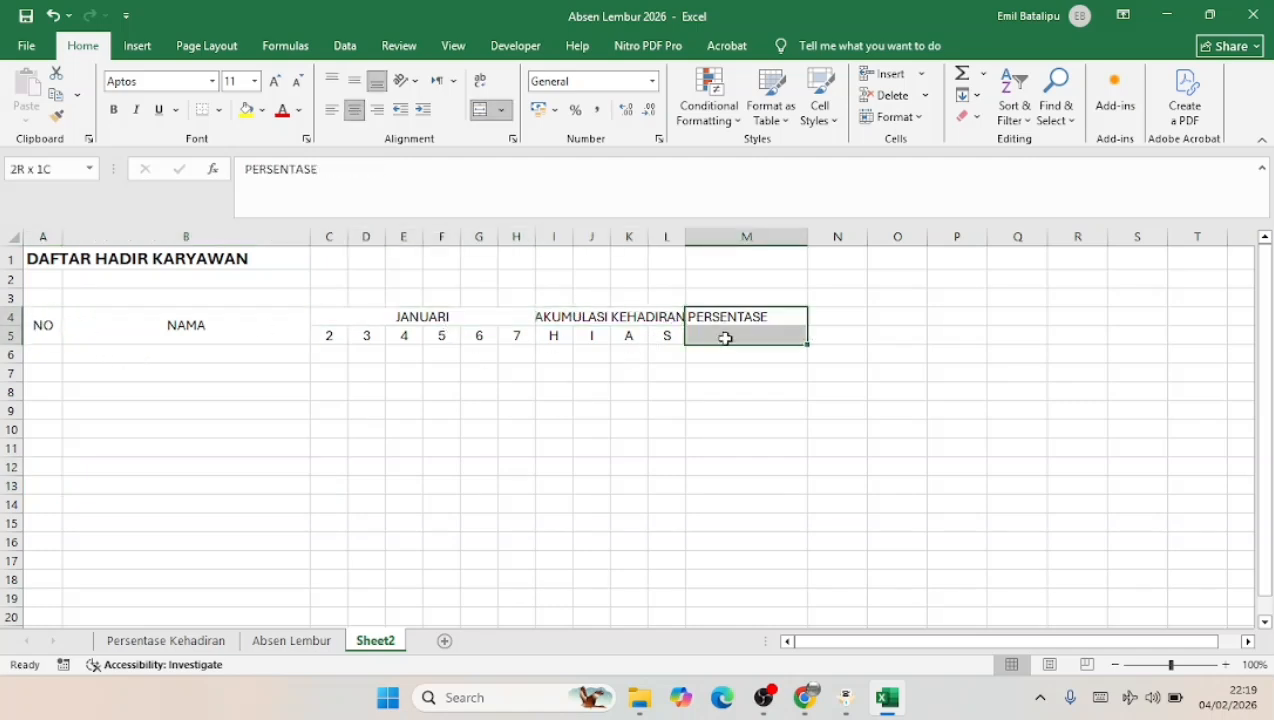
click(480, 110)
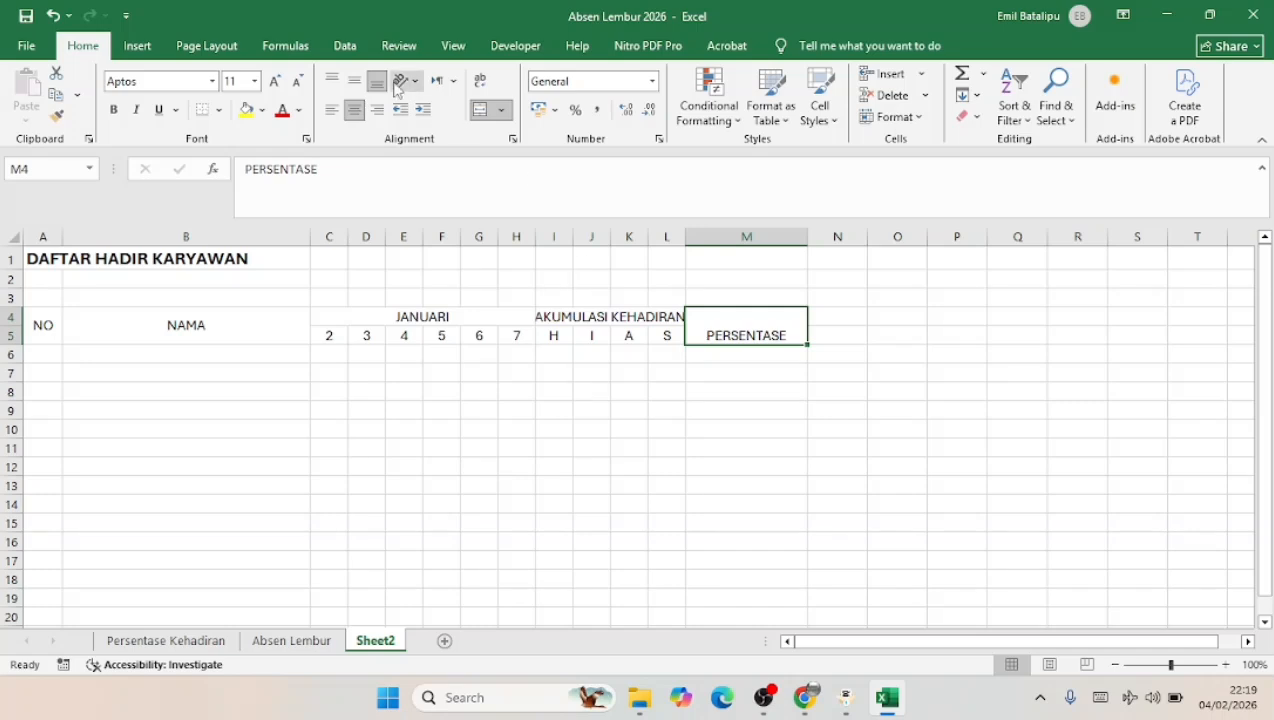
click(354, 80)
click(553, 410)
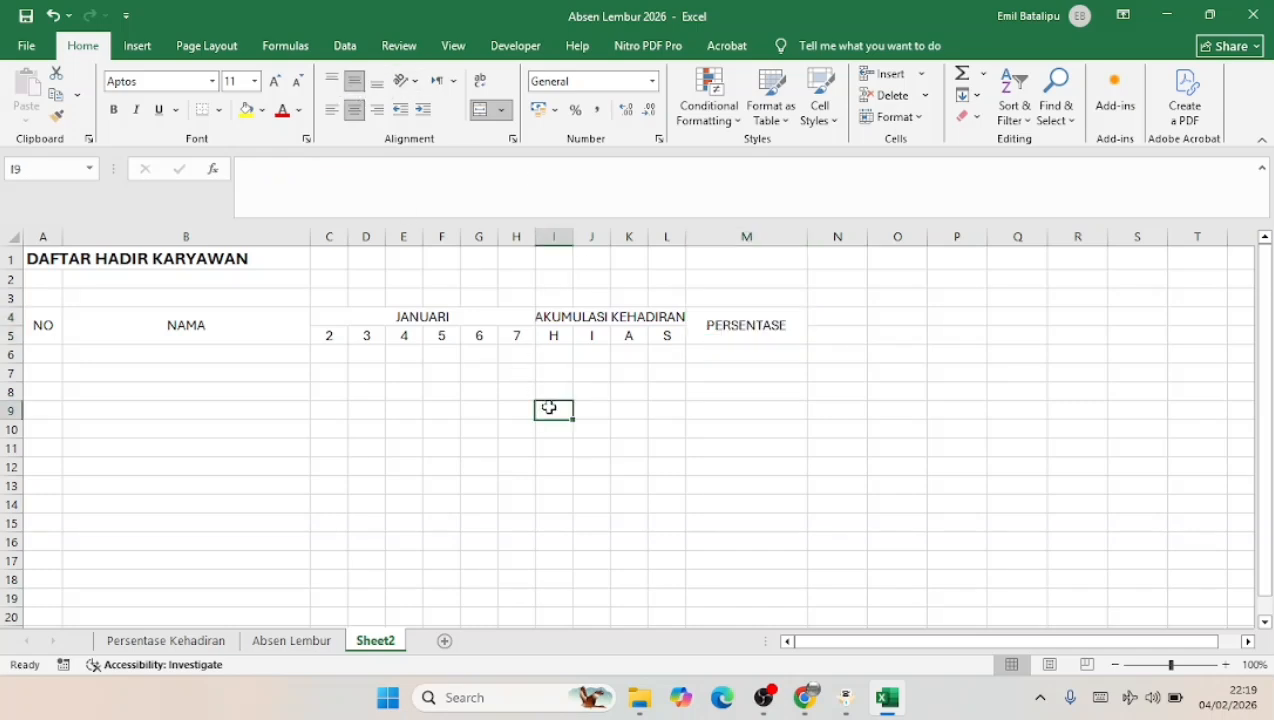
click(597, 316)
- Enter number 1 in A6 and the first employee's full name in B6
click(50, 354)
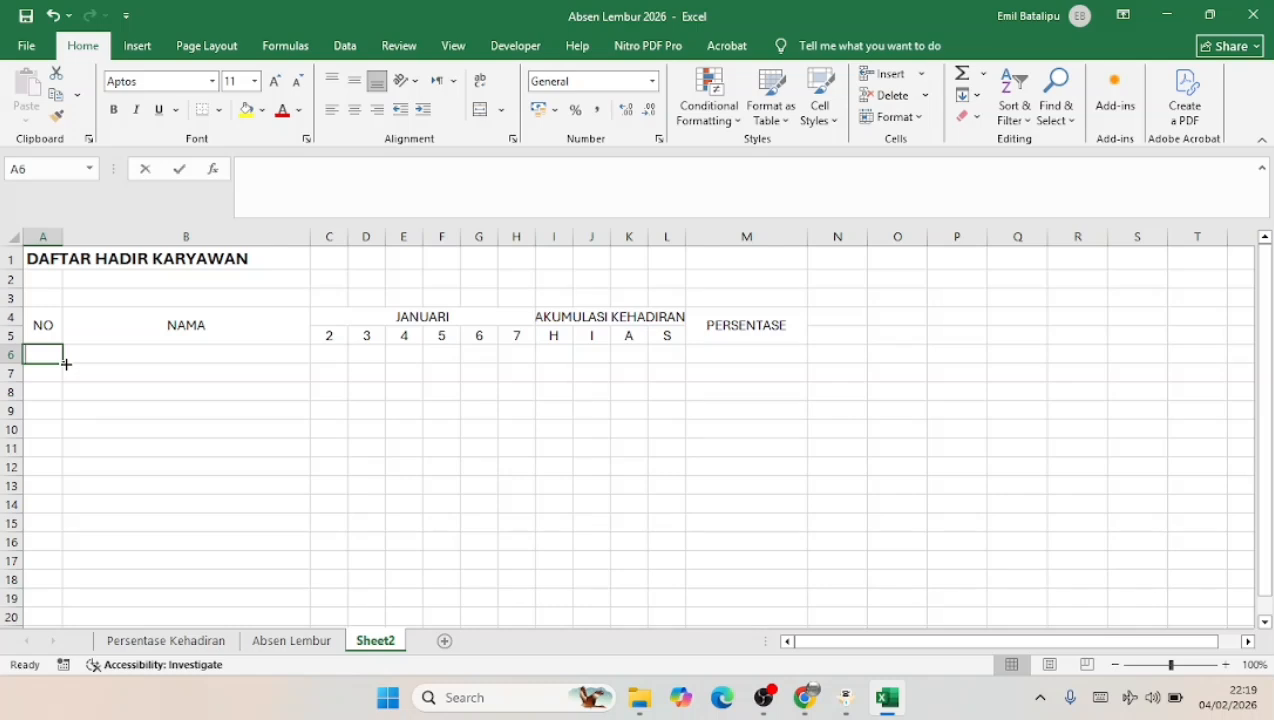
text(1)
key(Tab)
text(rl)
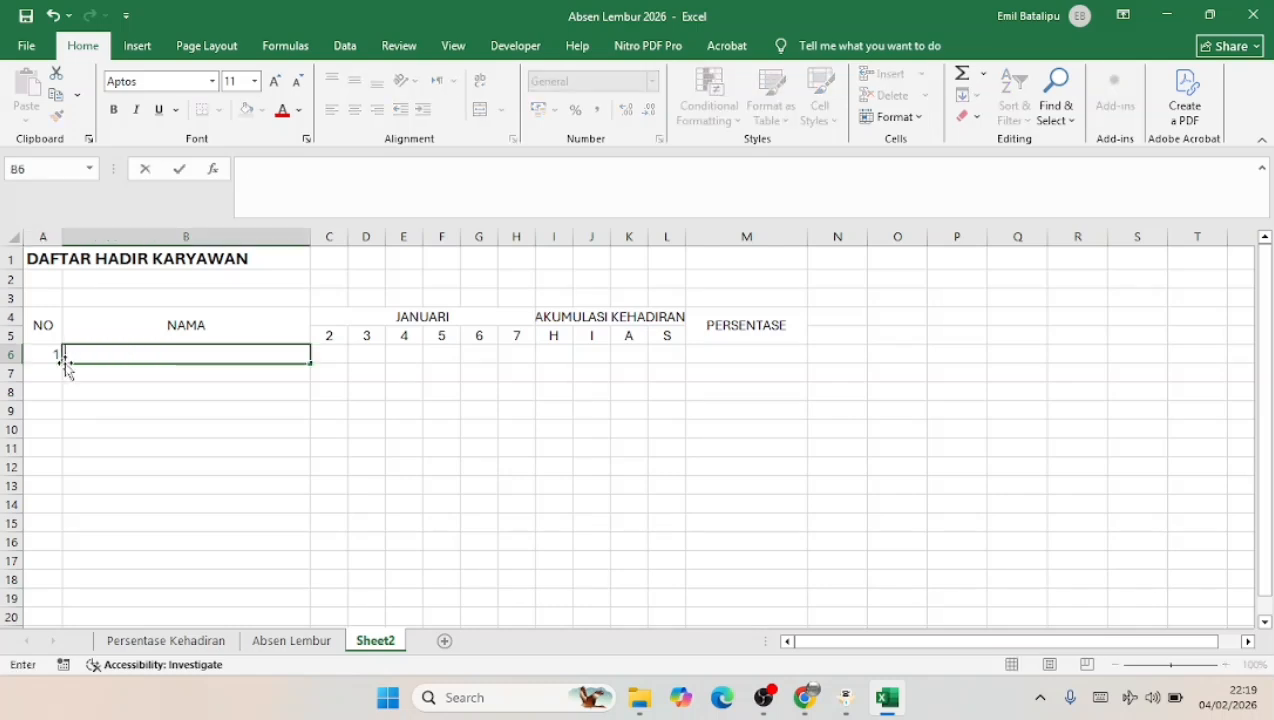
key(Caps_Lock)
text(Ridwan Kasih)
key(ctrl+Return)
- Enter number 2 in A7 and the second employee's full name in B7
key(Left)
text(2)
key(Tab)
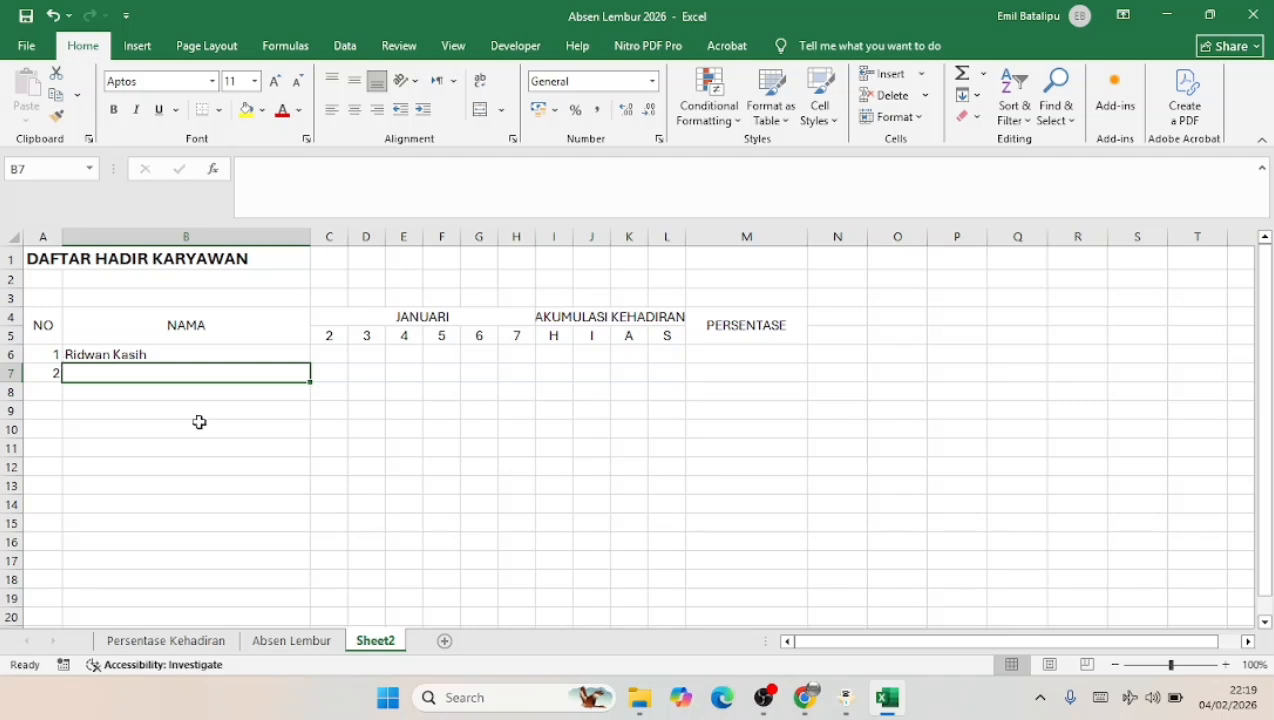
text(Katty Perez)
key(Return)
- Enter number 3 in A8 and the third employee's full name in B8
key(Left)
text(3)
key(Tab)
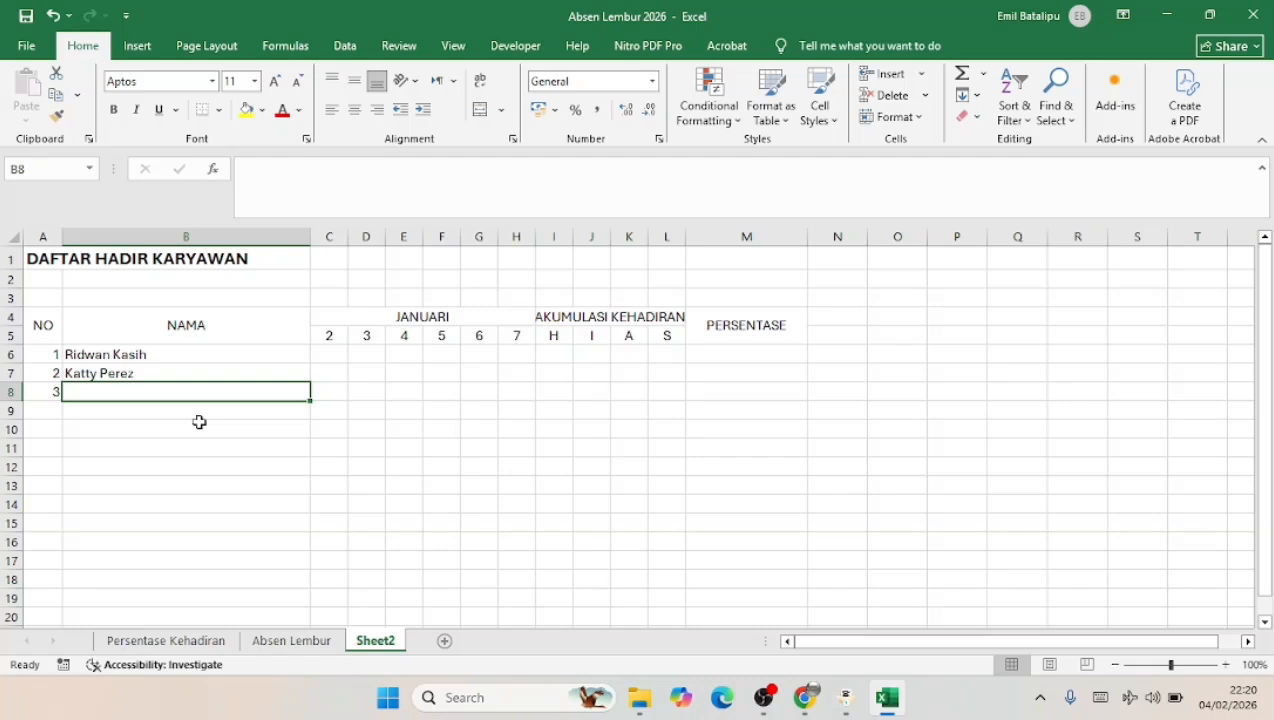
text(A)
key(BackSpace)
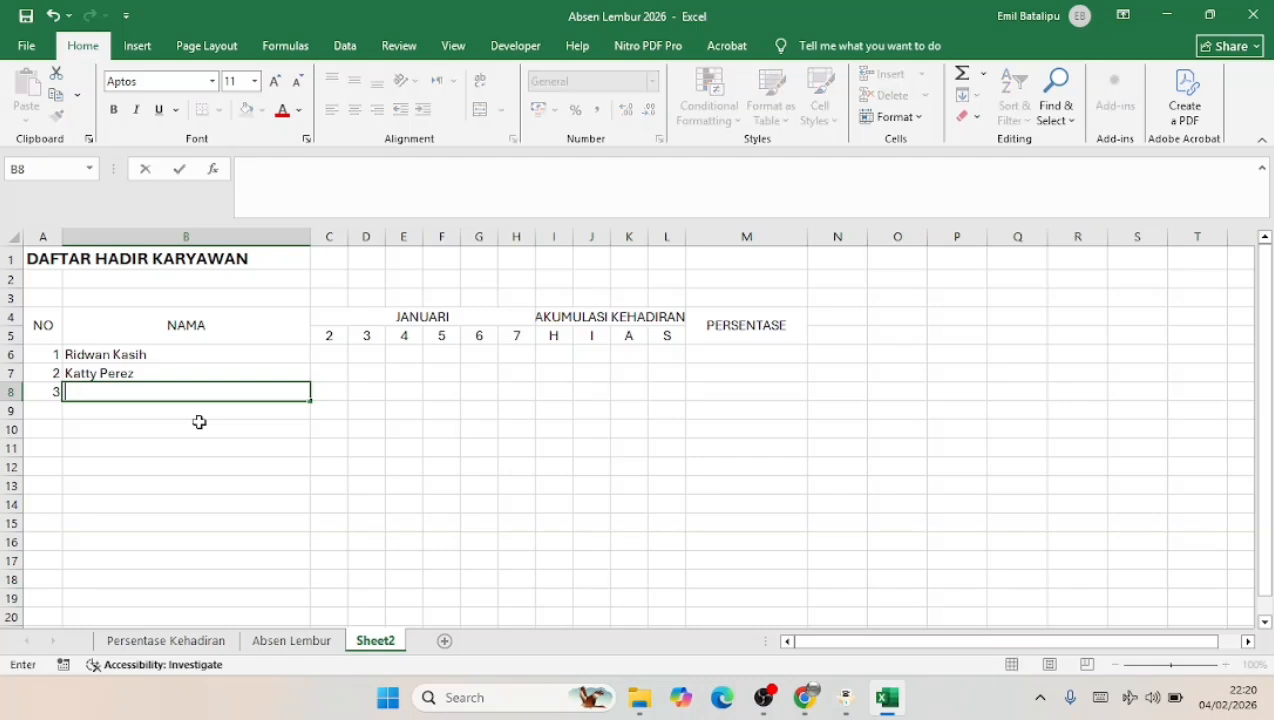
text(R)
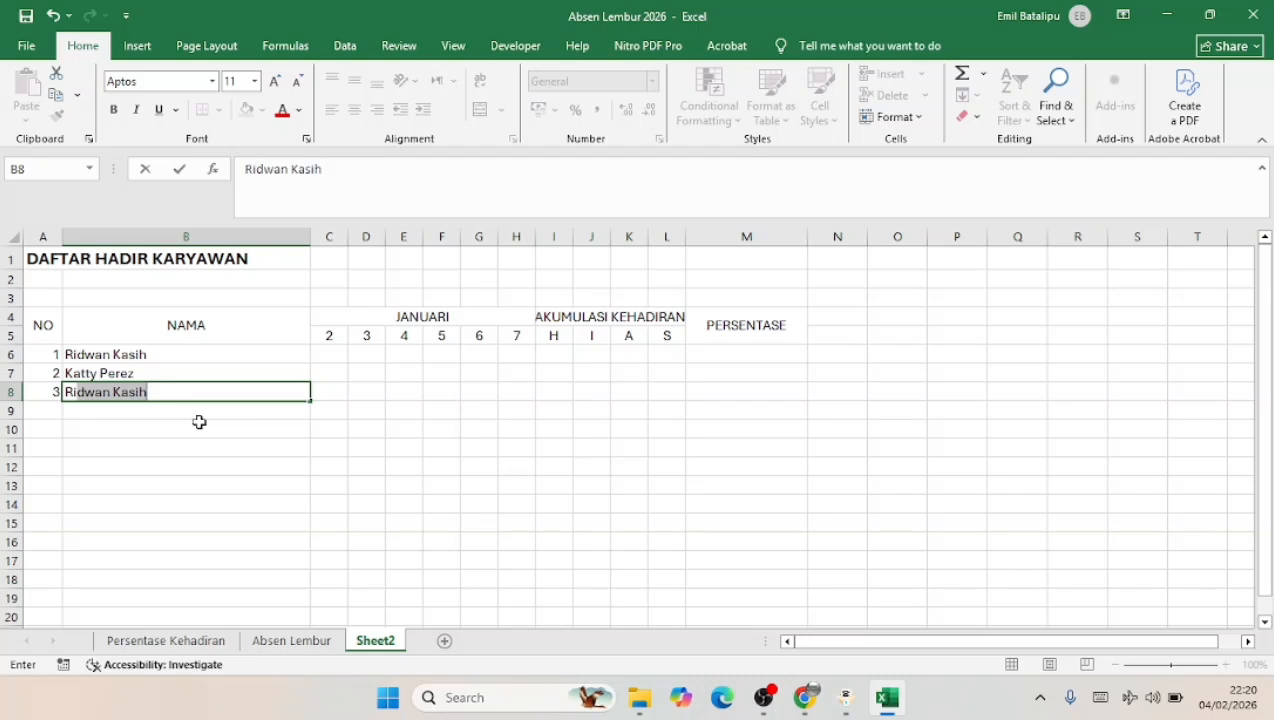
text(ina Noise)
key(Return)
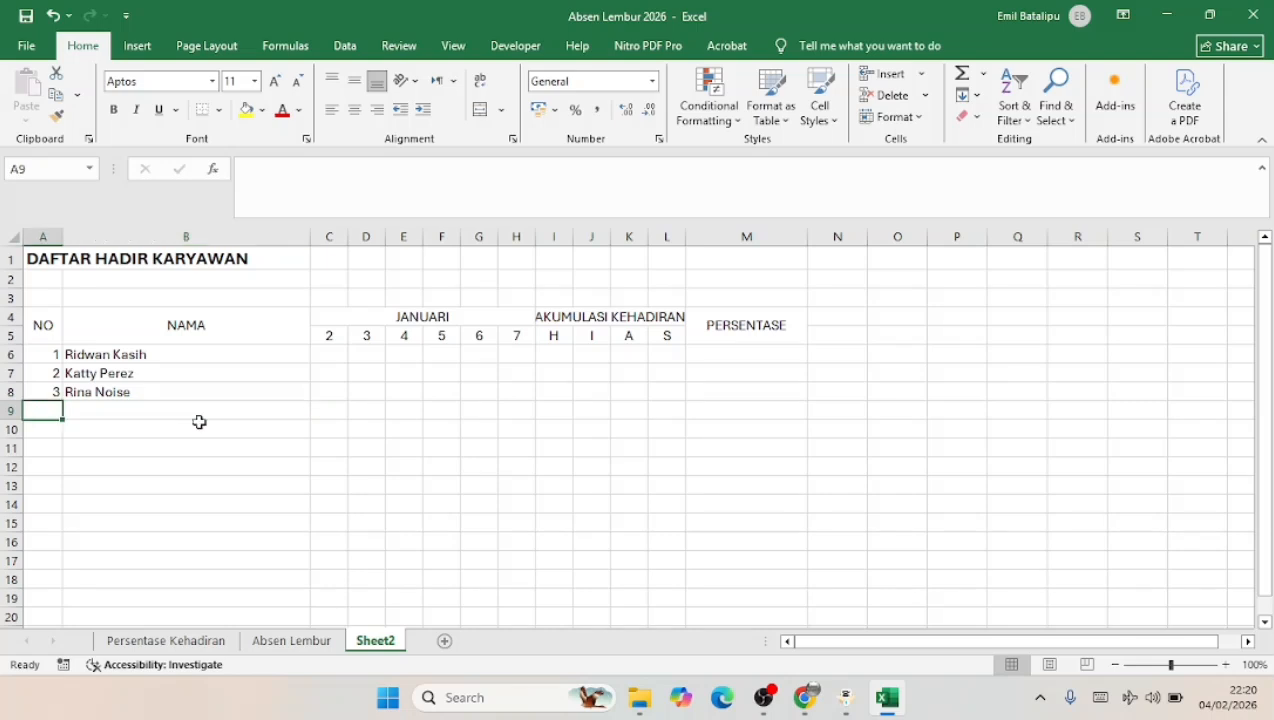
- Enter the placeholder names "dan lain" in B9 and "dan lagi" in B10
text(dan )
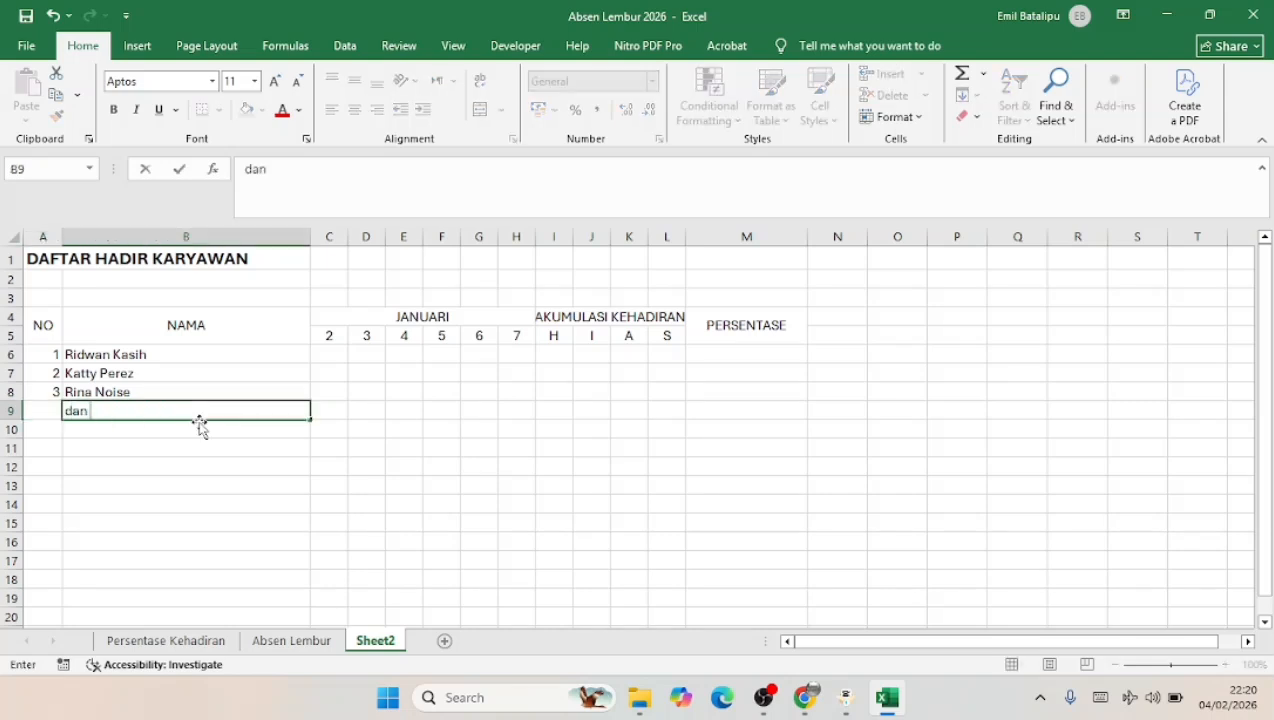
text(lain)
key(Return)
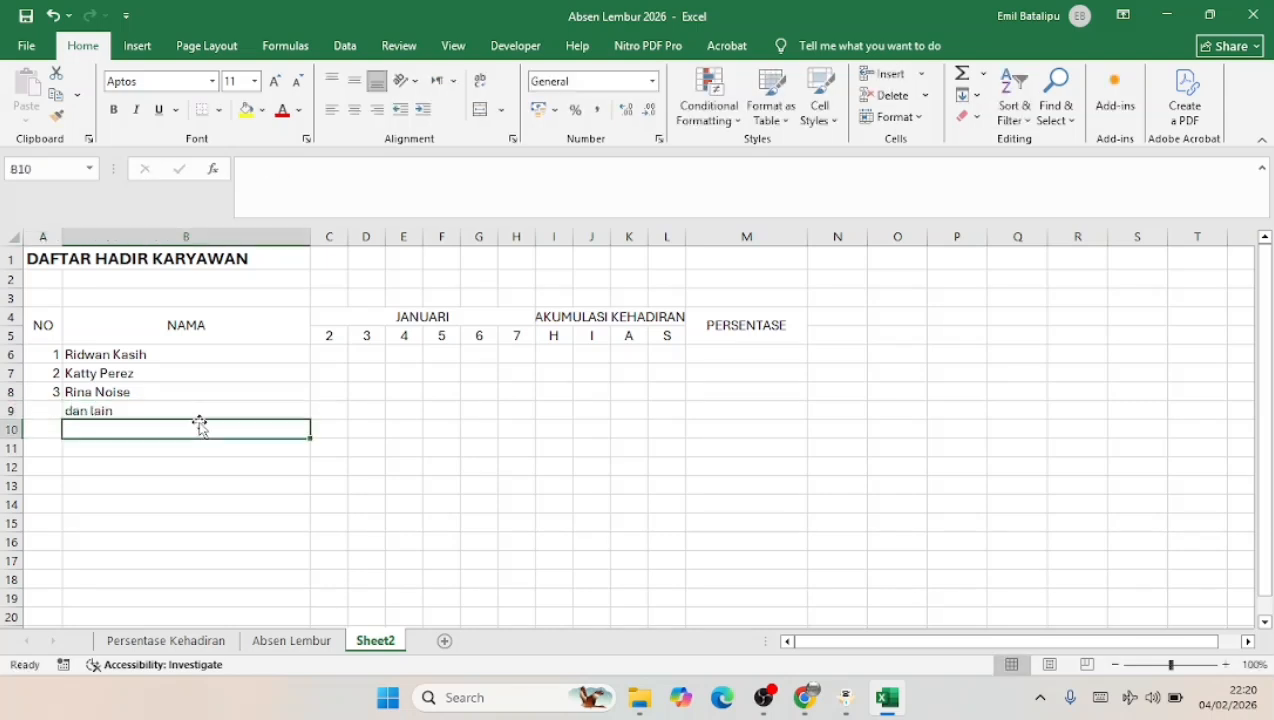
text(dan lagi)
key(Return)
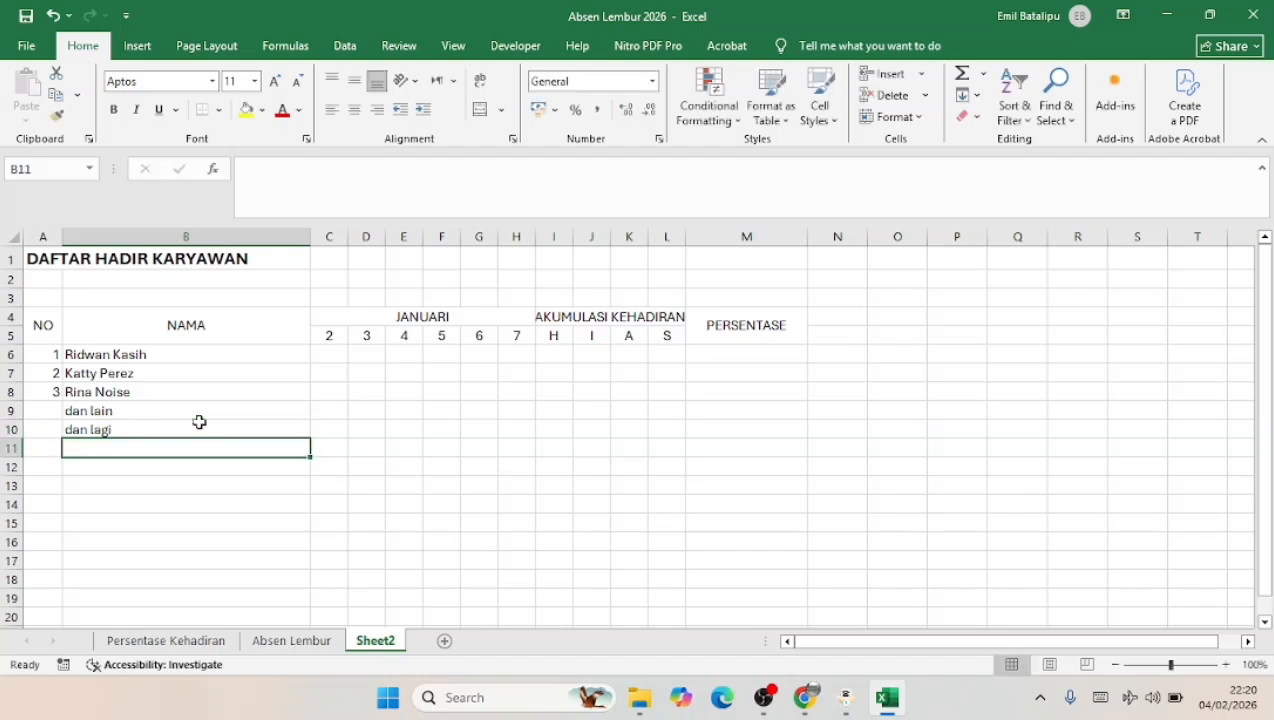
- Enter the numbers 4 and 5 in A9 and A10, and center the row numbers in A6:A10
click(51, 412)
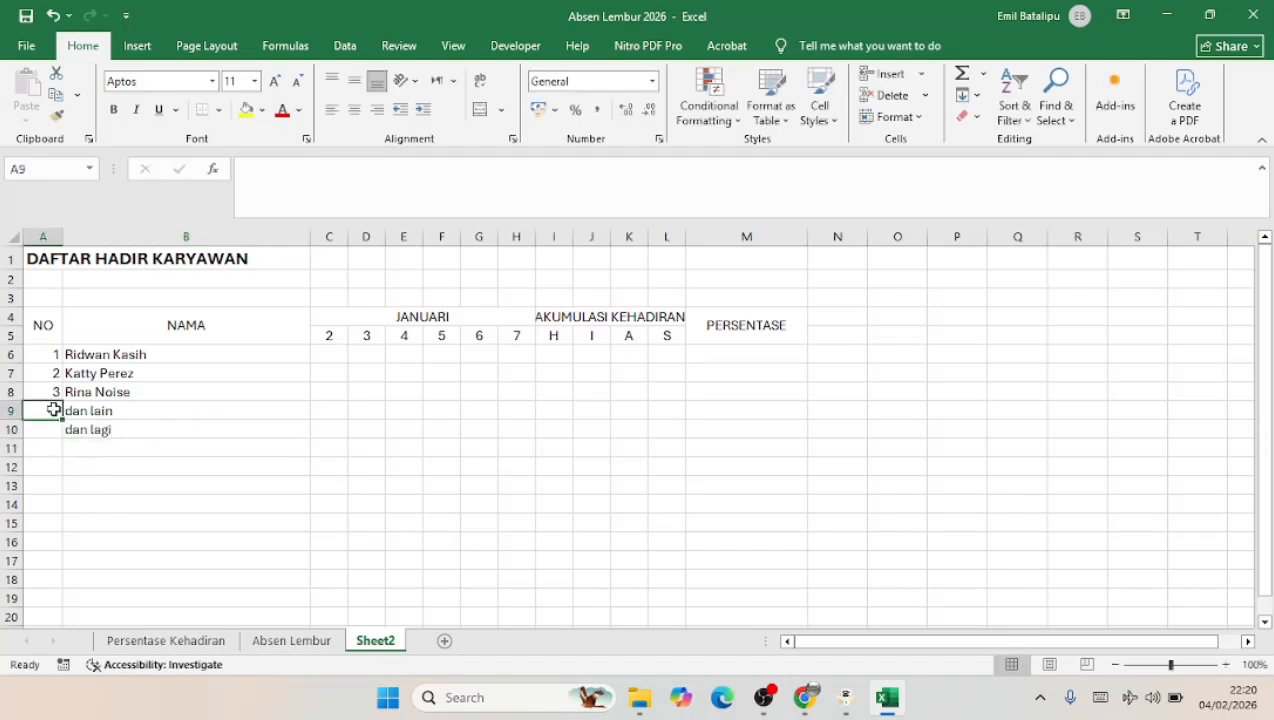
text(4)
key(Return)
text(5)
key(Return)
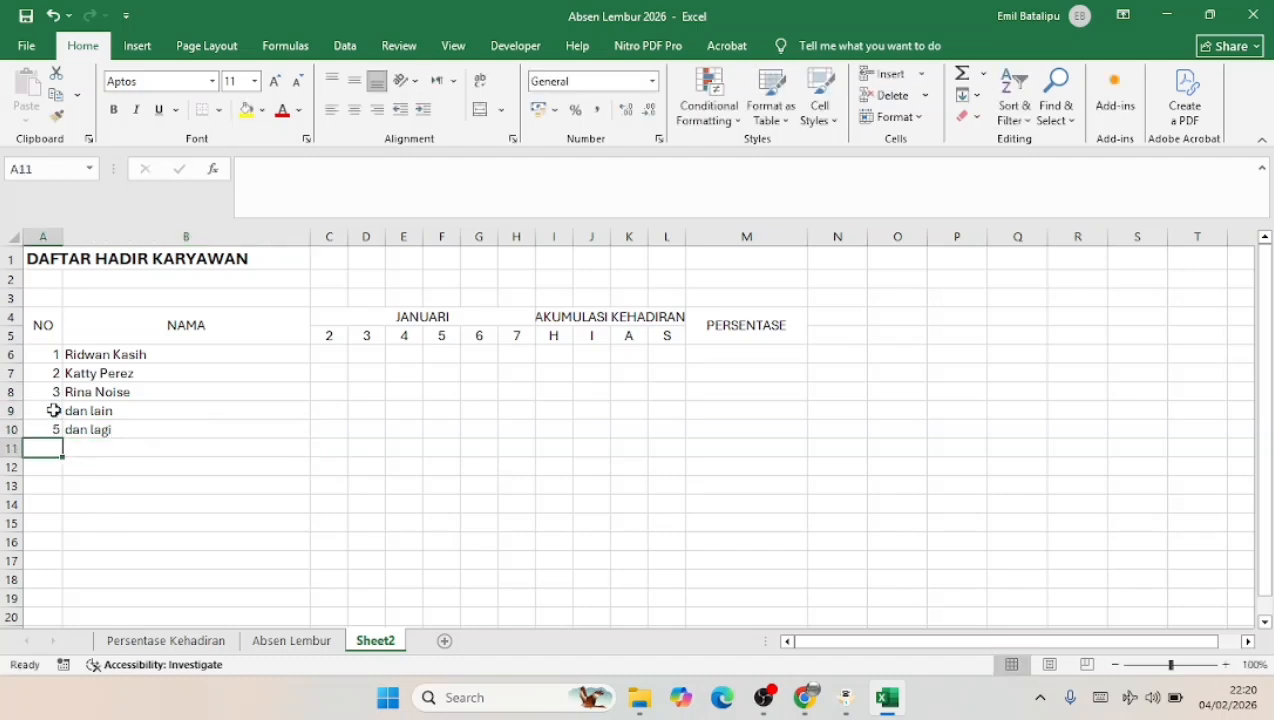
drag(30, 356, 37, 427)
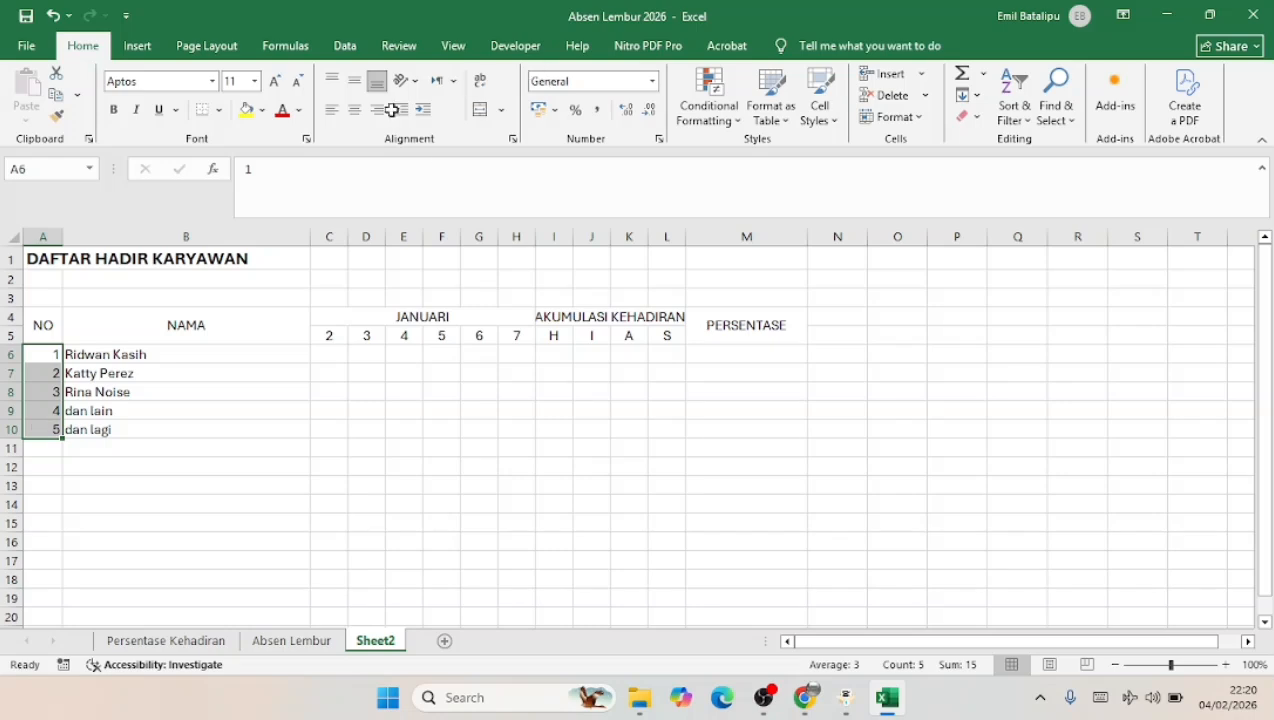
click(354, 111)
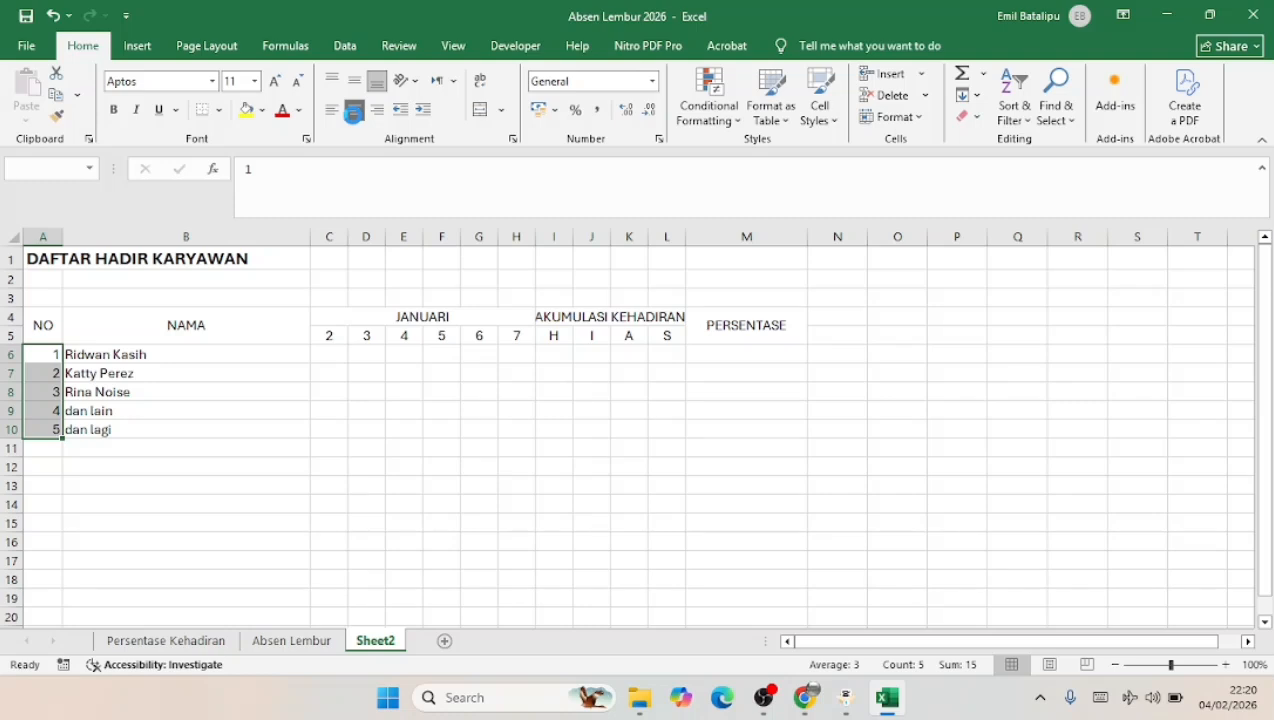
click(246, 387)
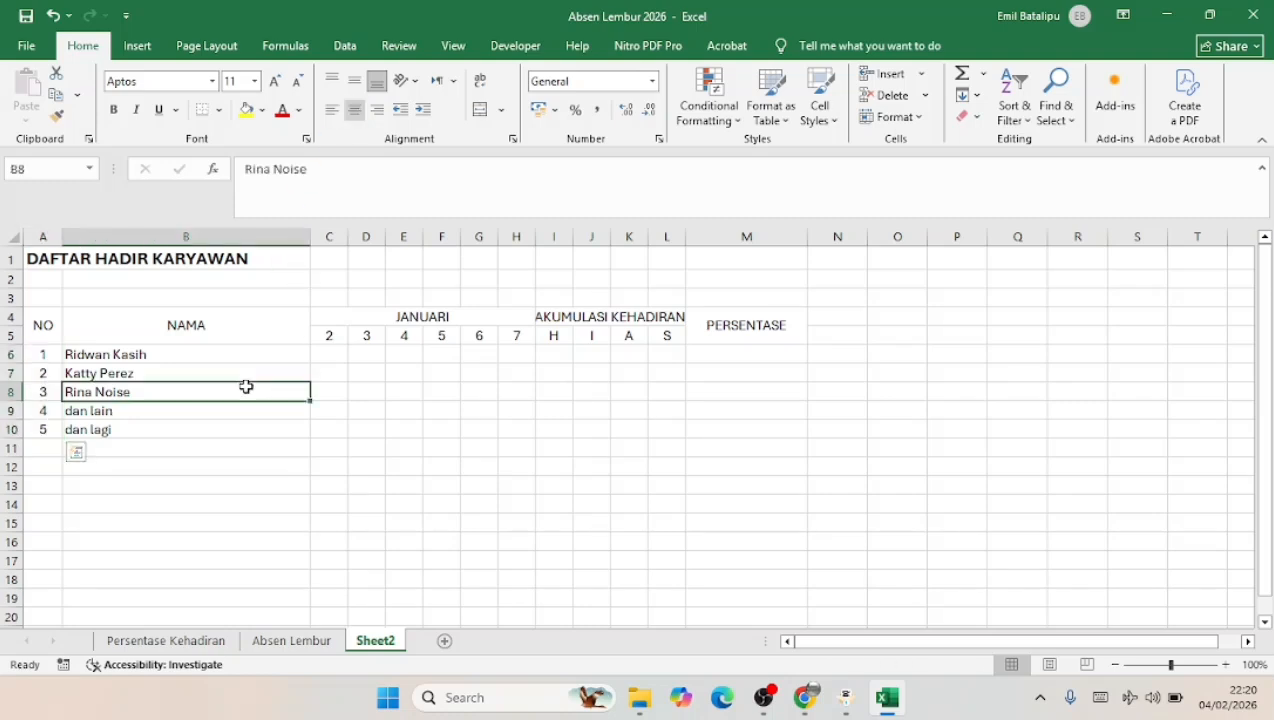
click(246, 358)
click(332, 354)
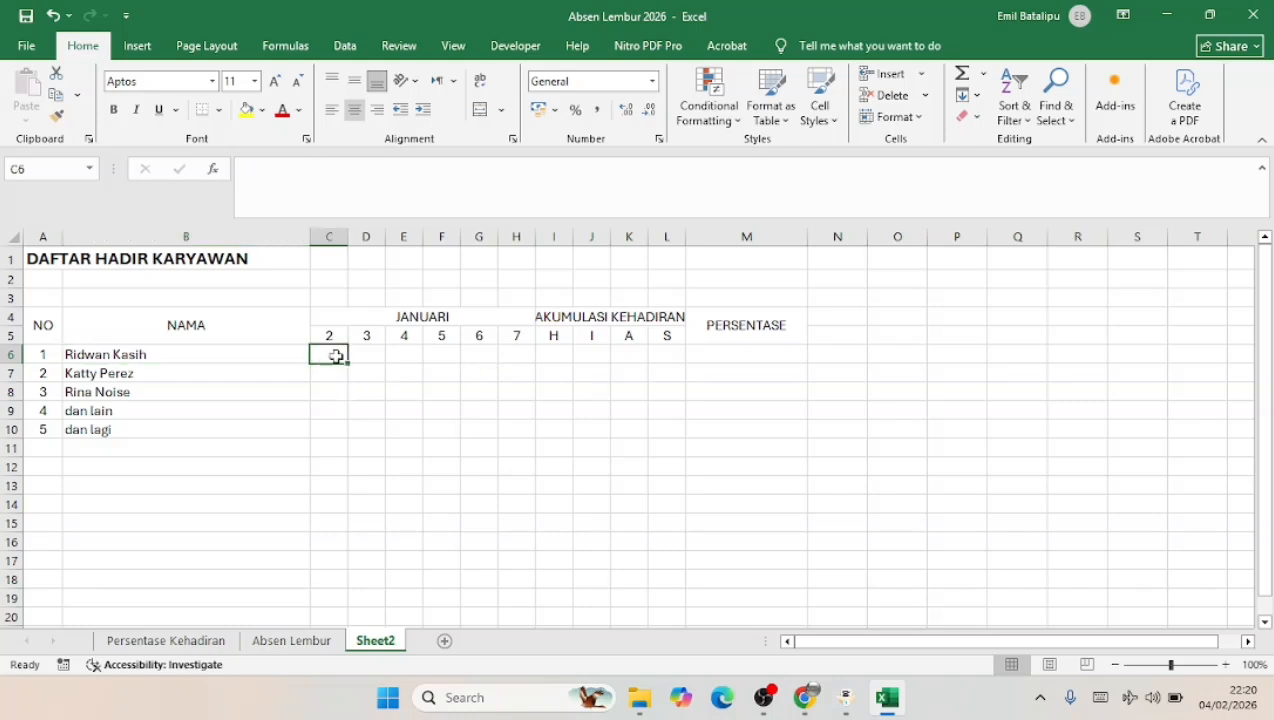
click(524, 336)
click(326, 331)
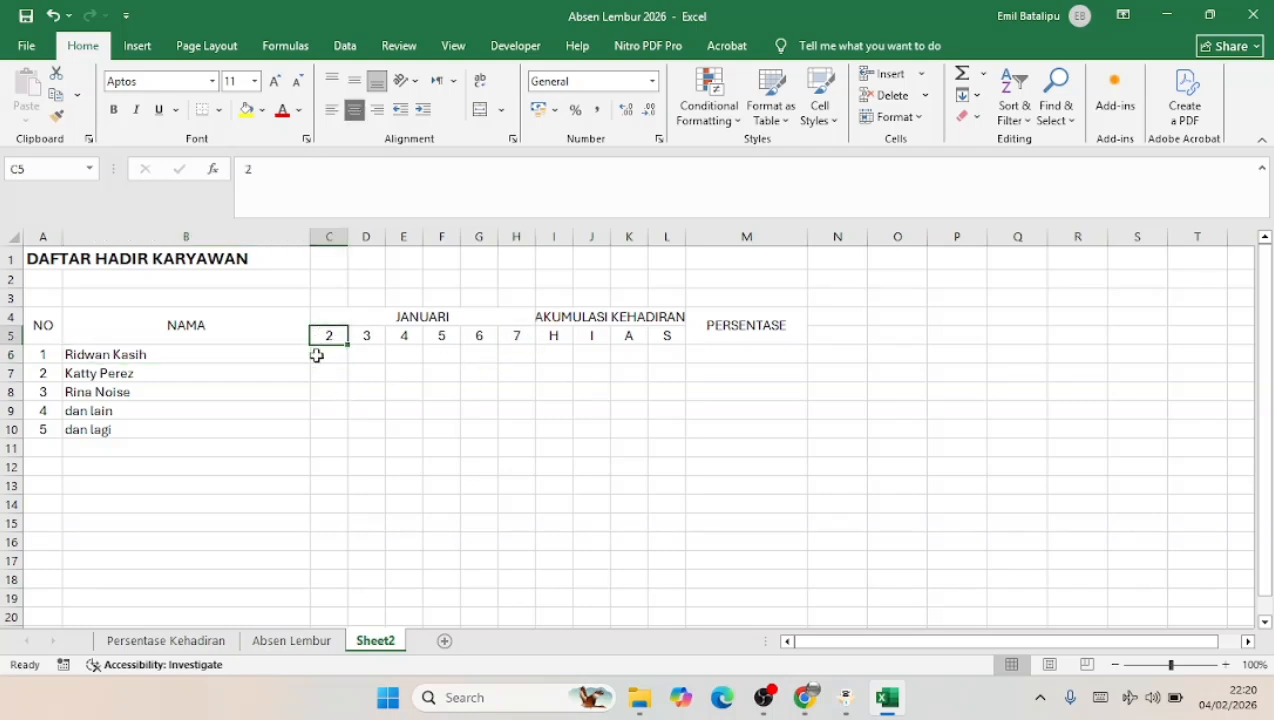
- Apply outline and inside borders to the whole attendance table A4:M10
click(36, 330)
drag(36, 330, 740, 405)
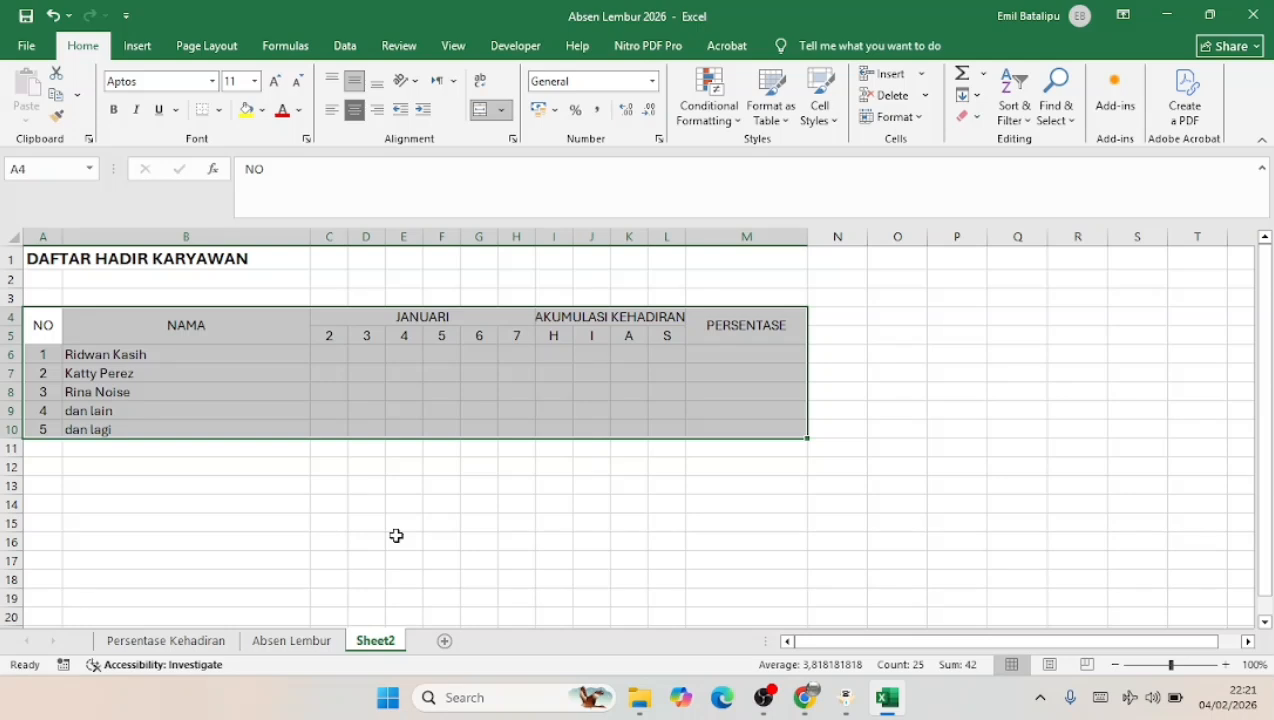
click(111, 350)
drag(40, 320, 728, 412)
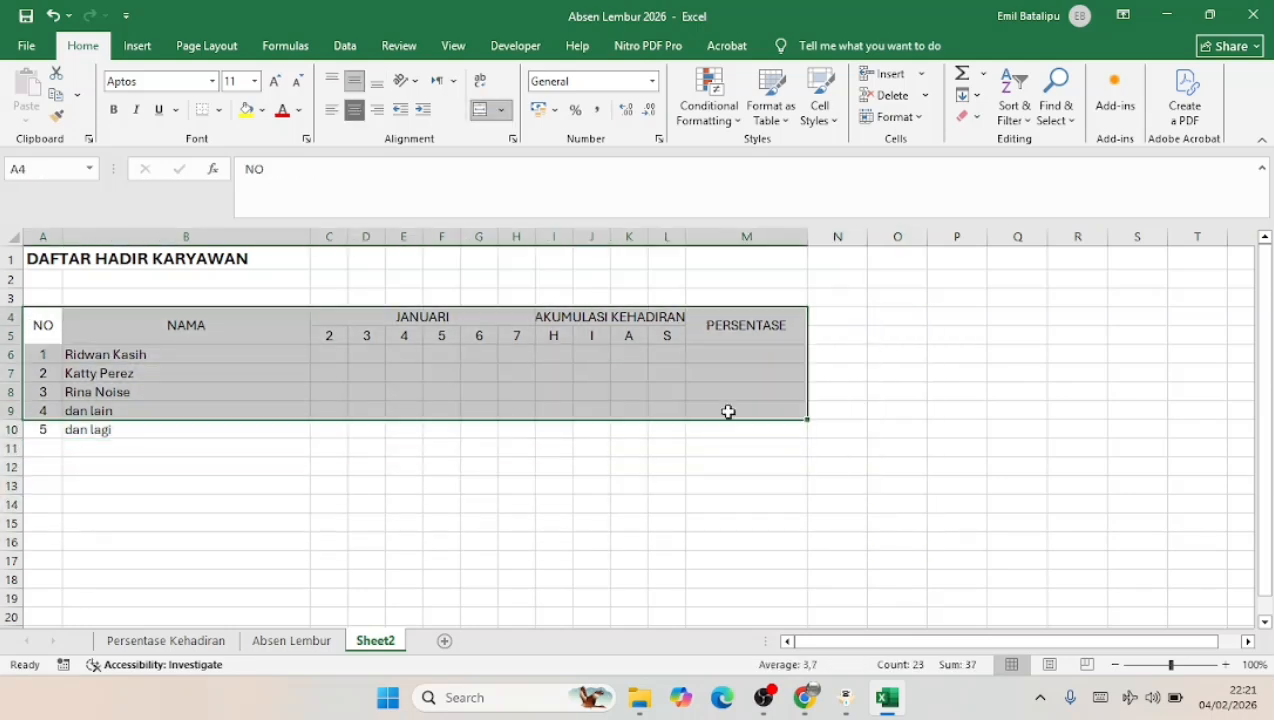
drag(42, 325, 740, 437)
right_click(748, 414)
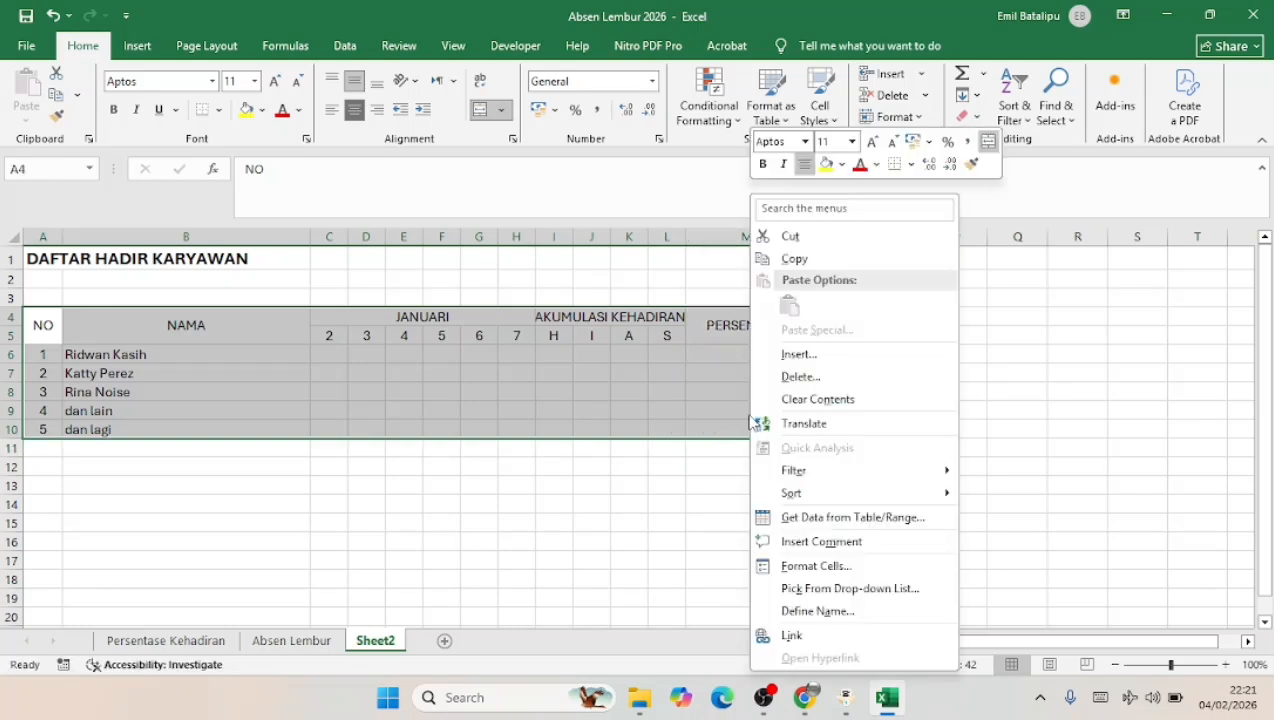
click(842, 566)
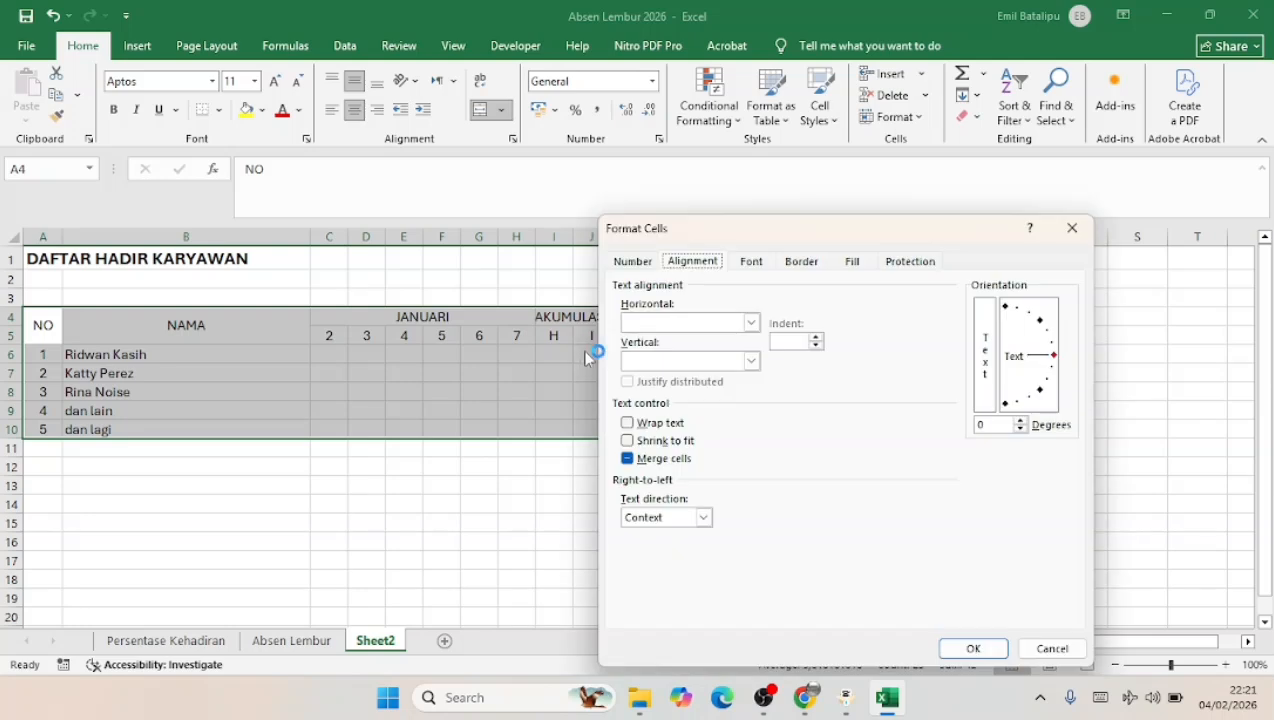
click(808, 261)
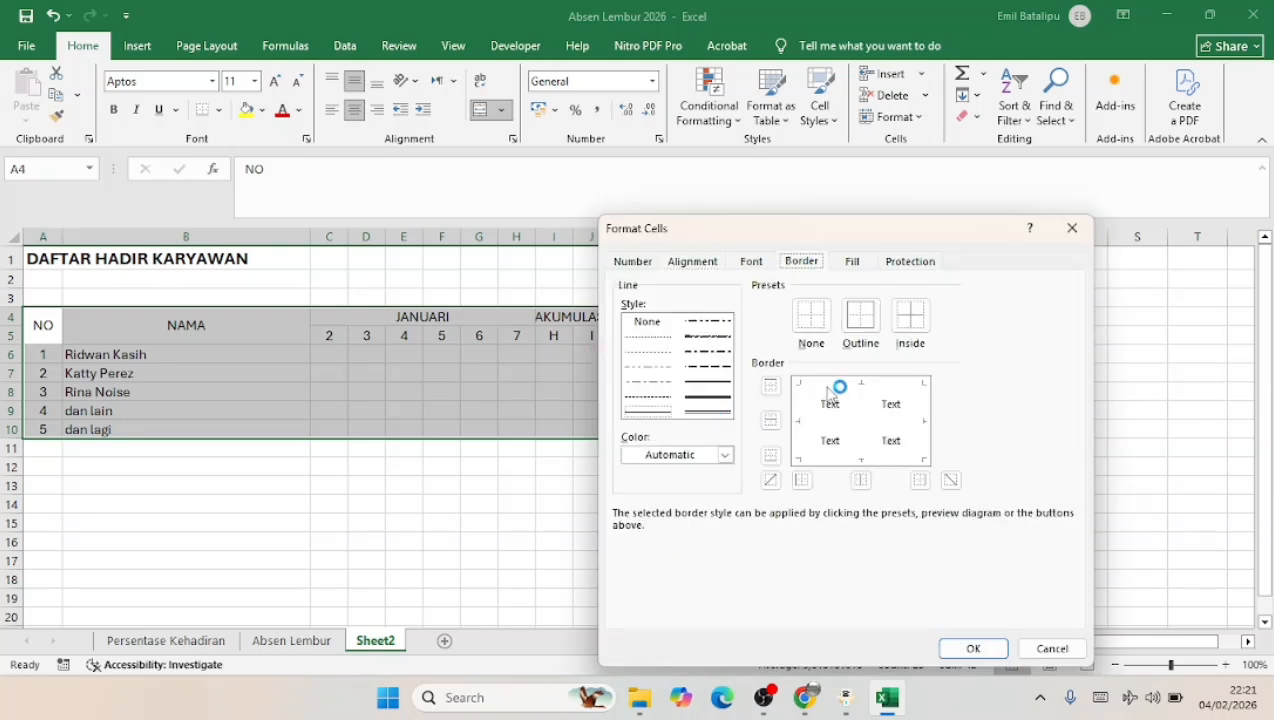
click(860, 316)
click(910, 314)
click(970, 648)
click(533, 467)
click(458, 390)
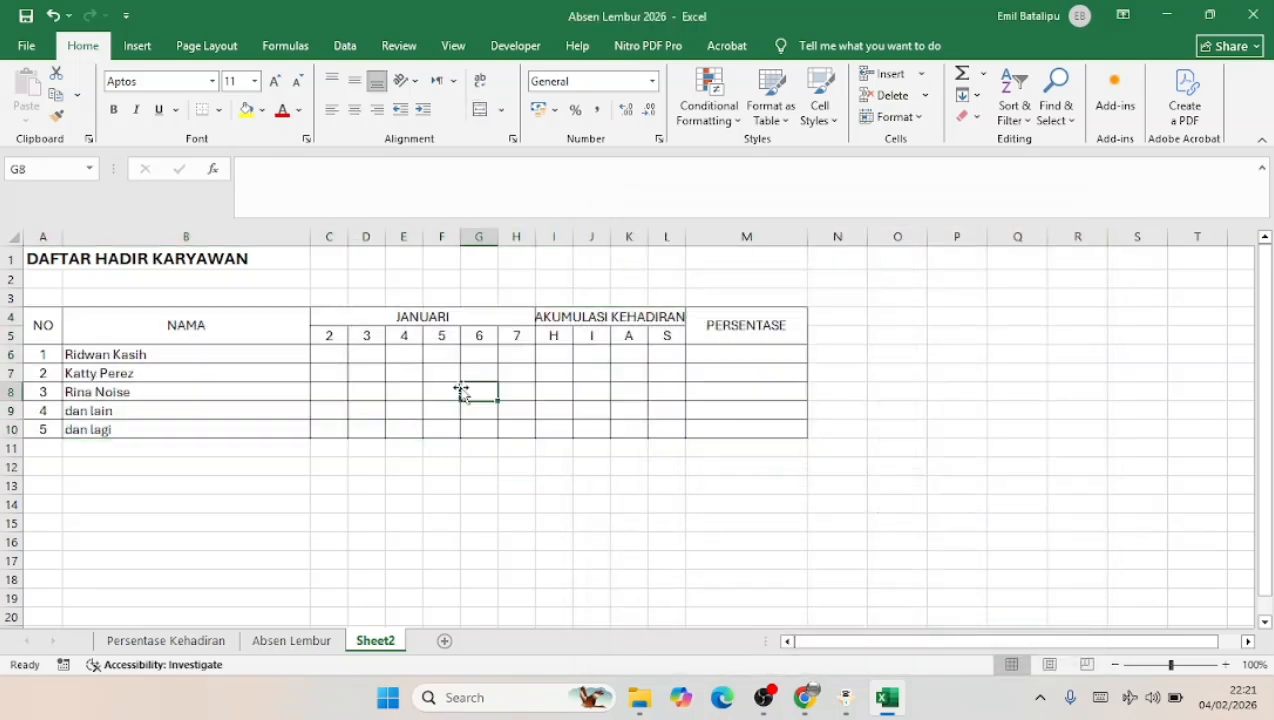
click(656, 355)
click(552, 357)
click(541, 373)
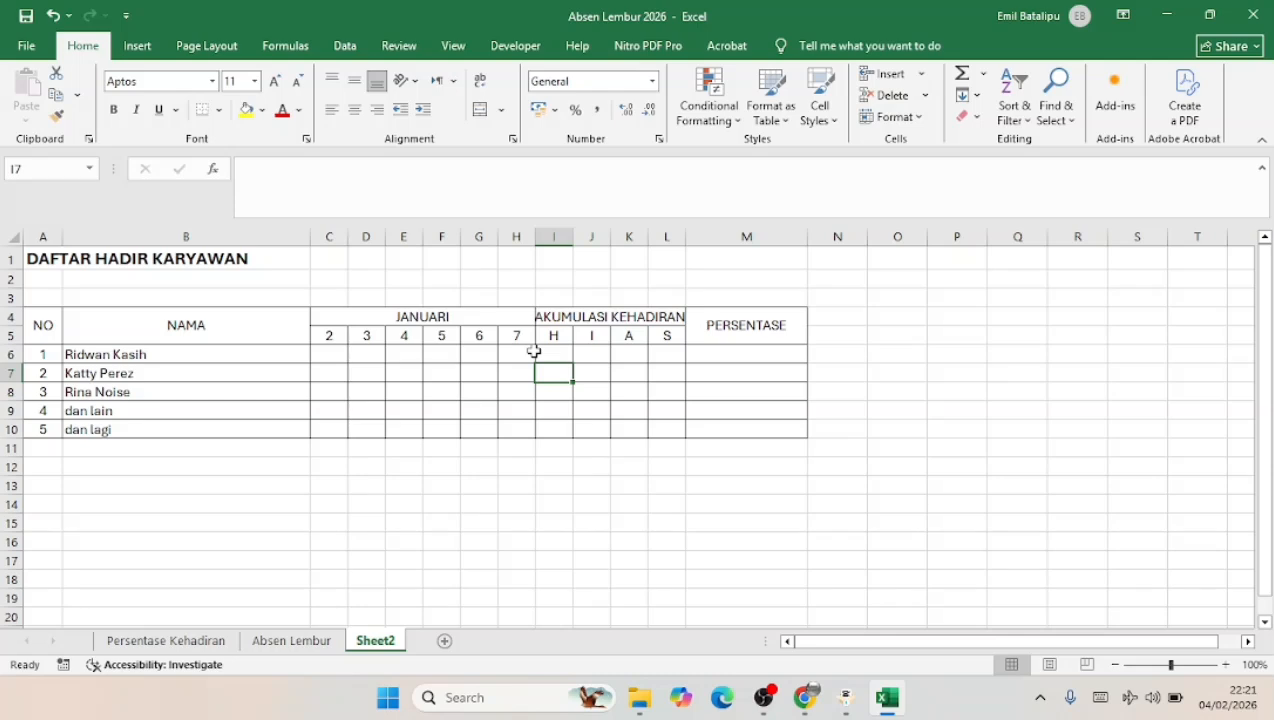
click(552, 332)
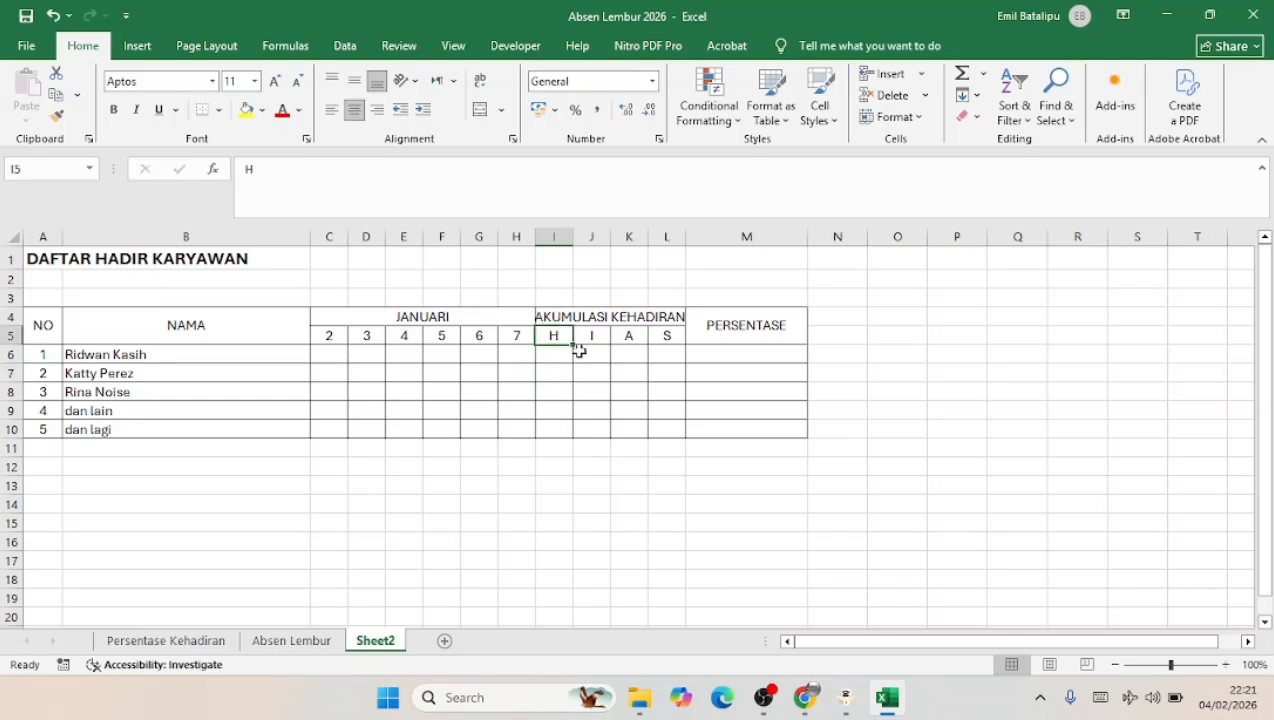
- Fill the AKUMULASI KEHADIRAN block I4:L10 with light gray
drag(547, 305, 631, 410)
click(631, 410)
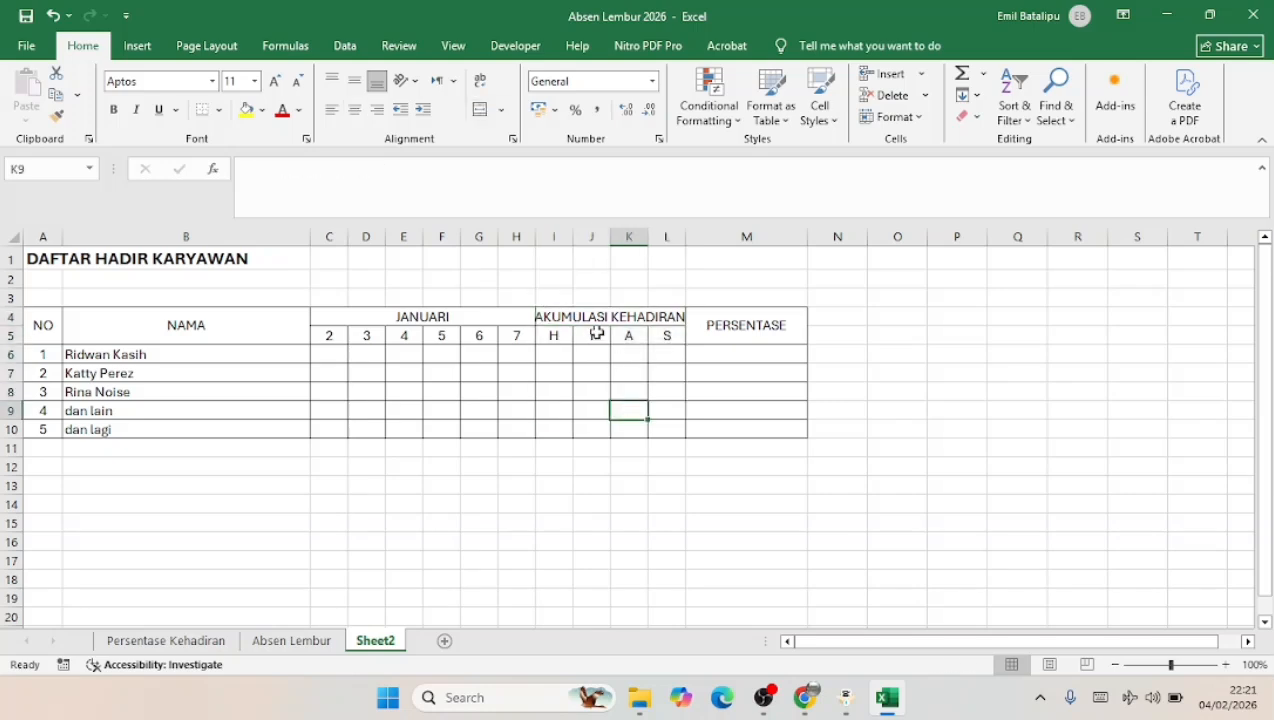
drag(557, 316, 663, 428)
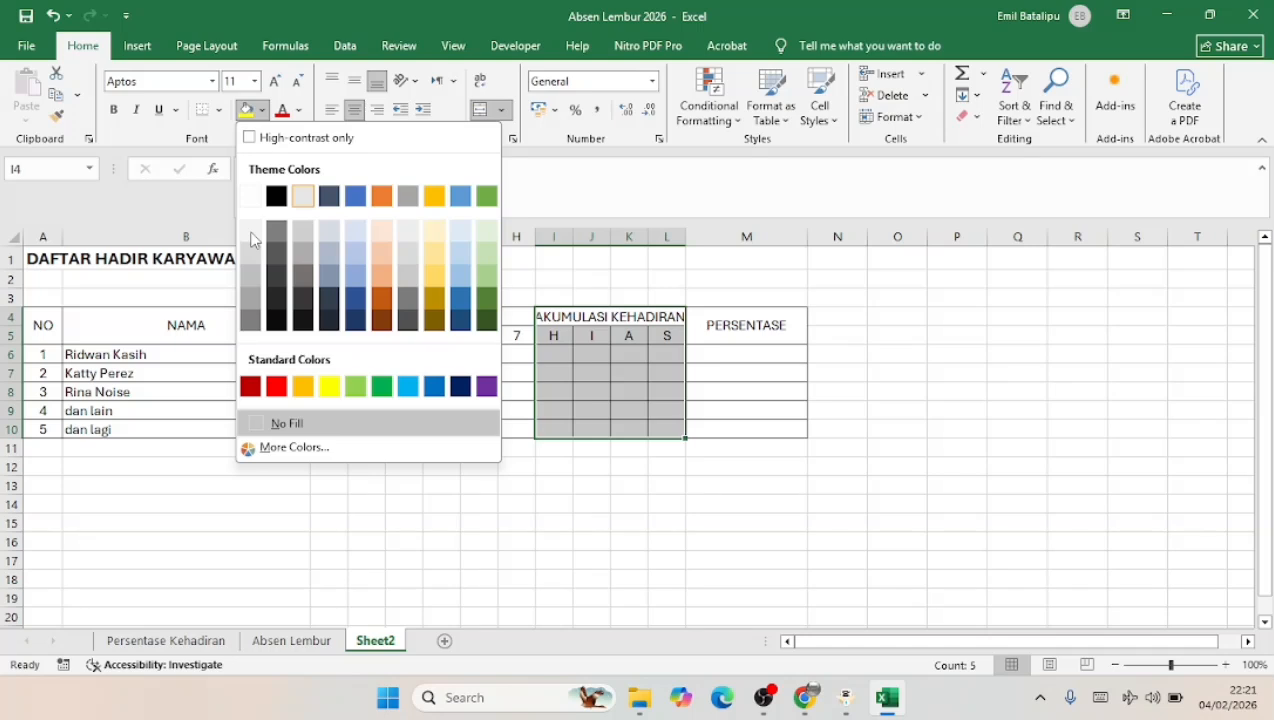
click(884, 700)
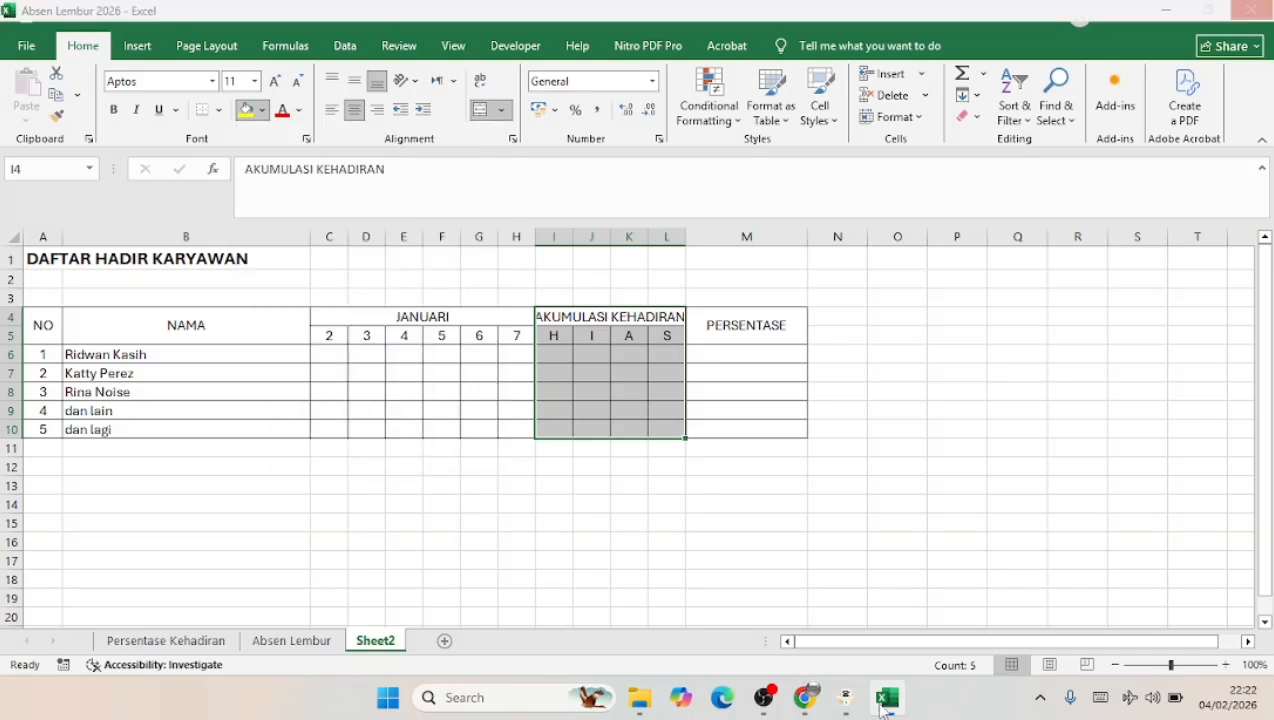
click(882, 709)
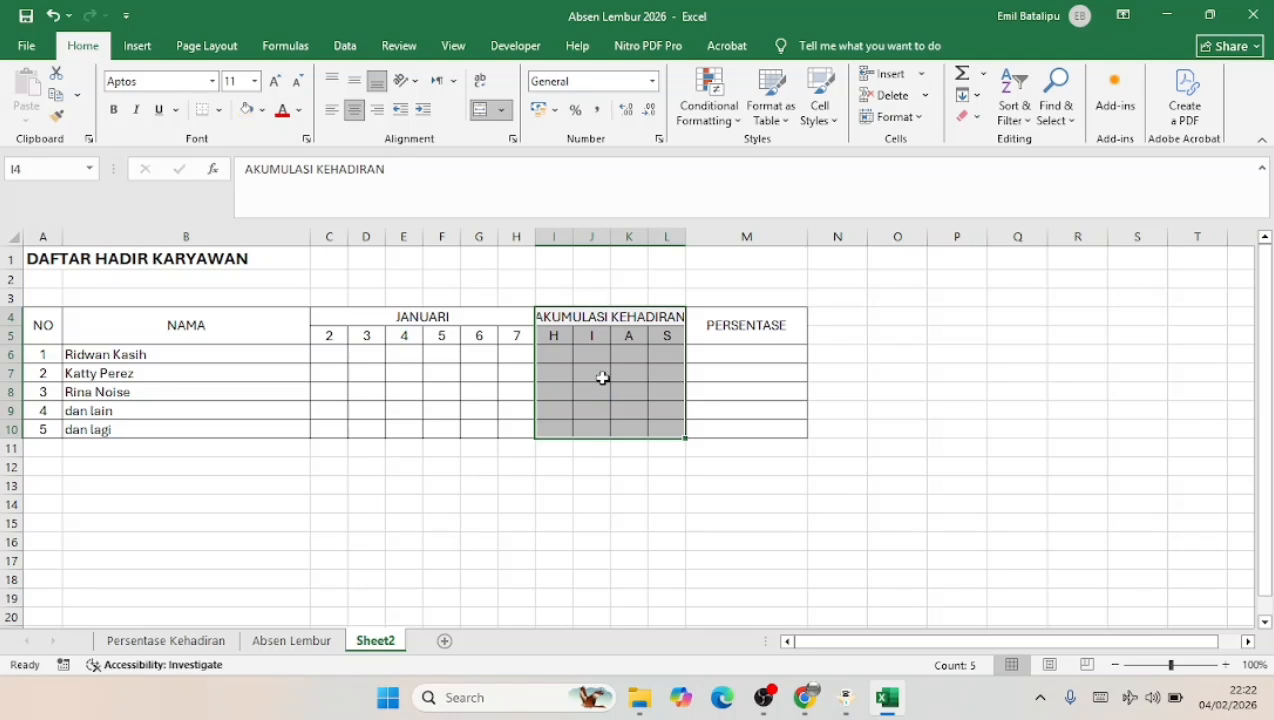
click(513, 412)
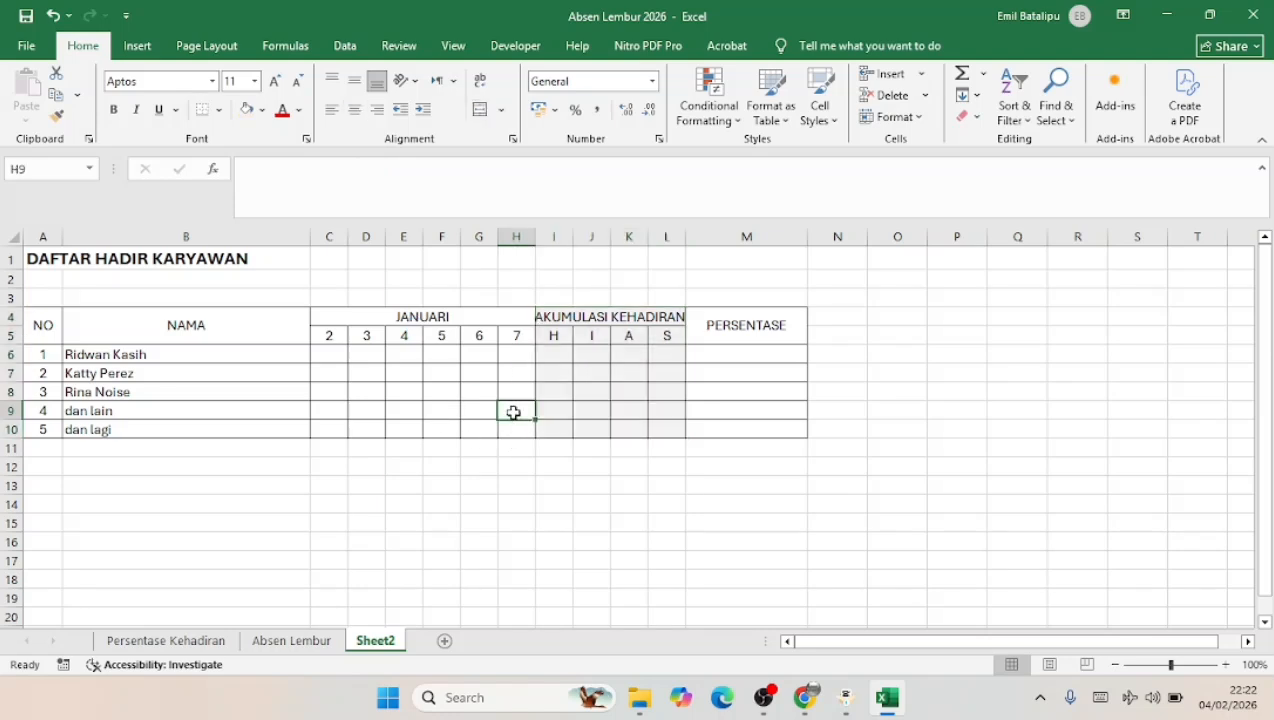
click(513, 336)
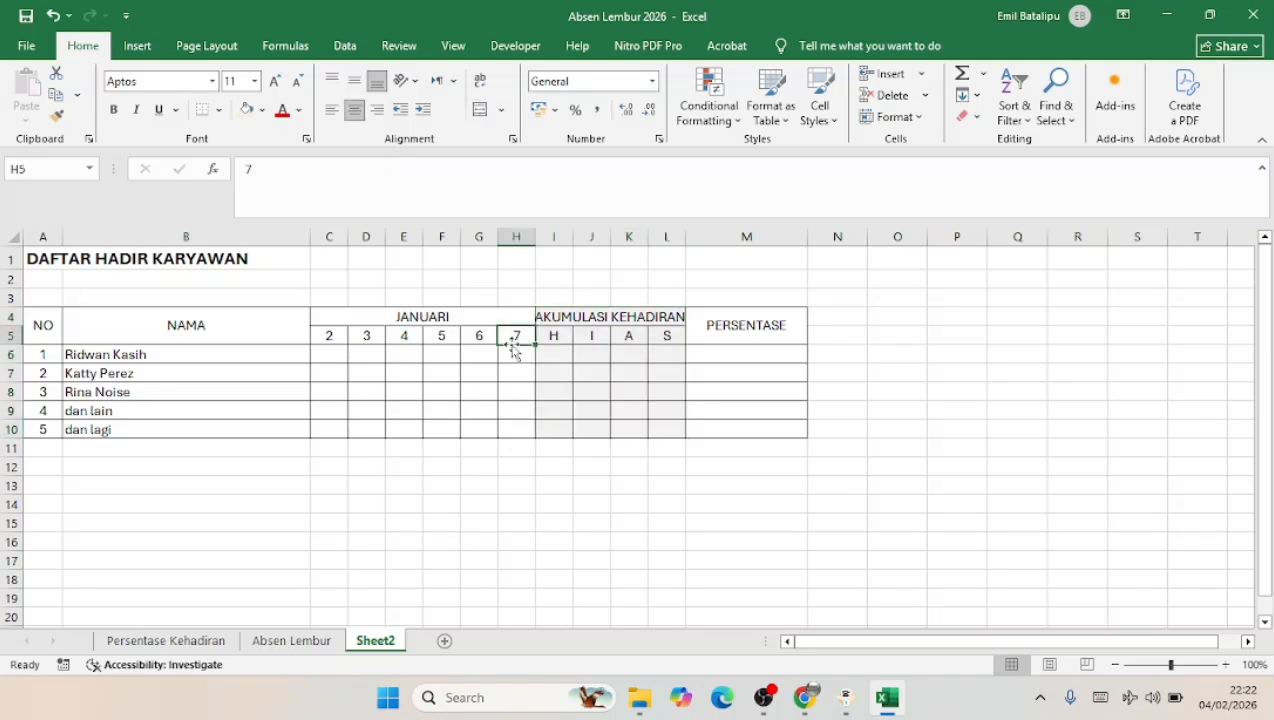
click(541, 336)
click(547, 321)
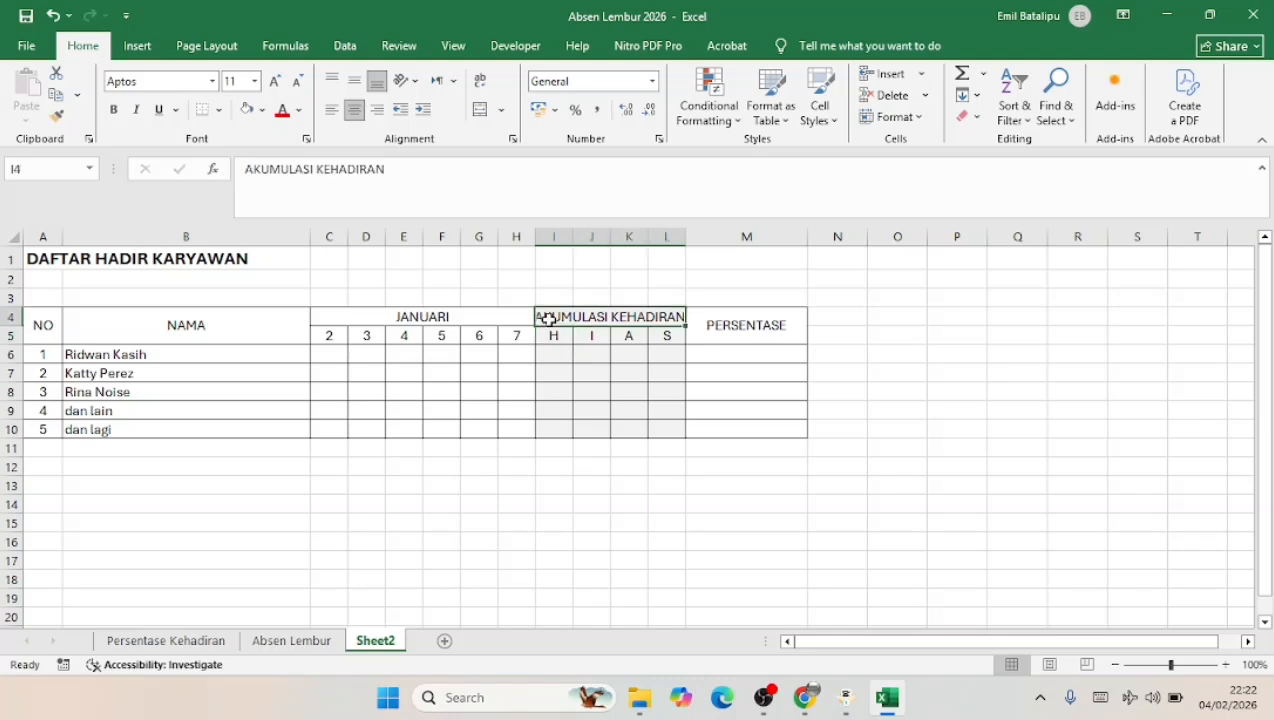
click(551, 336)
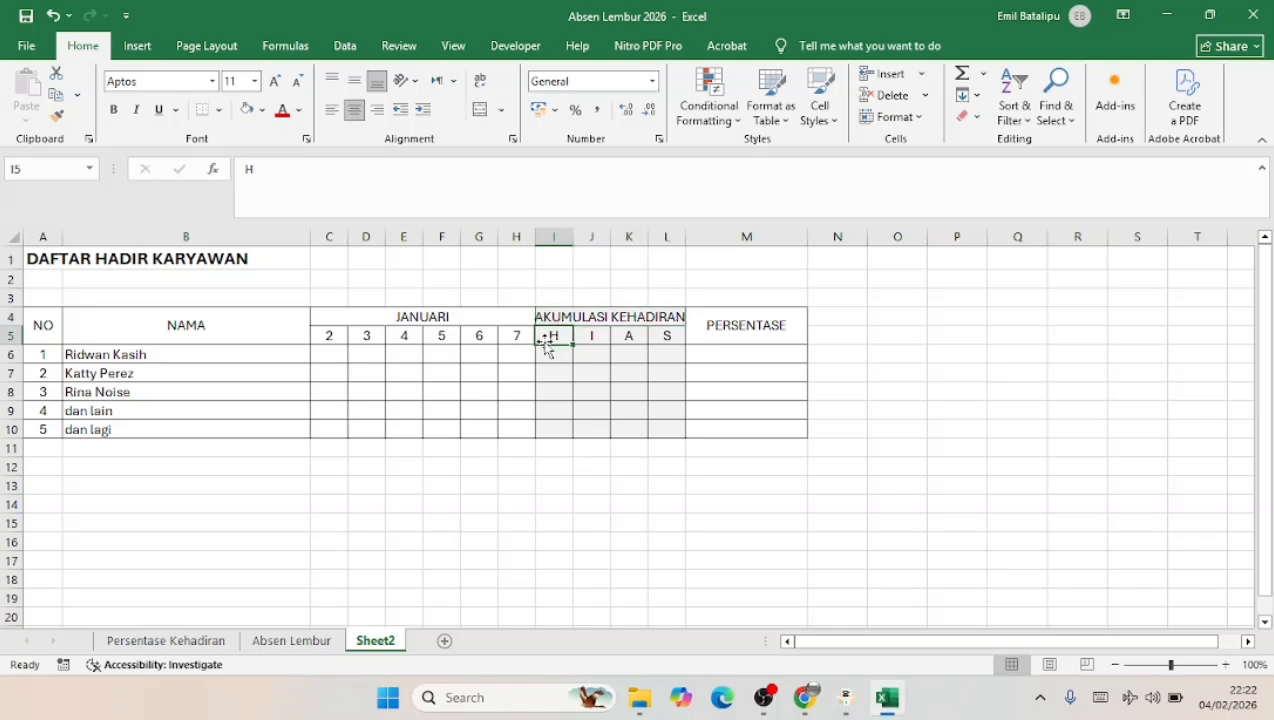
click(203, 370)
click(322, 354)
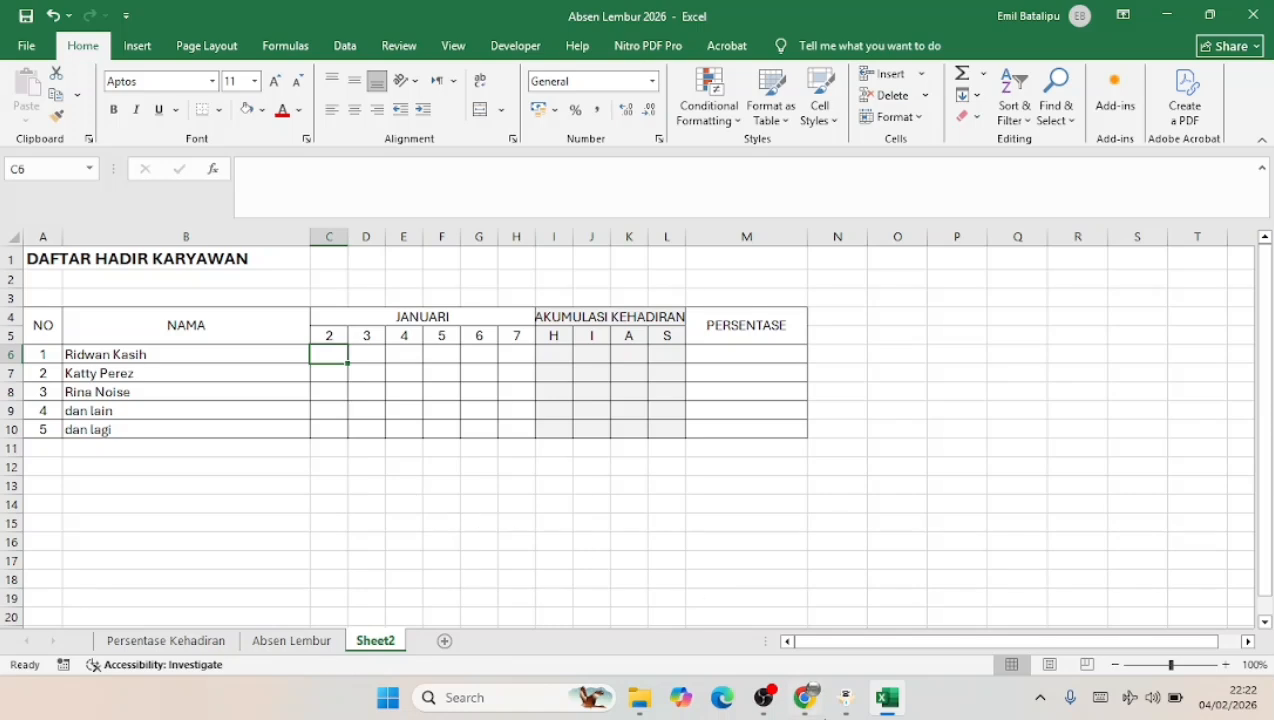
click(765, 702)
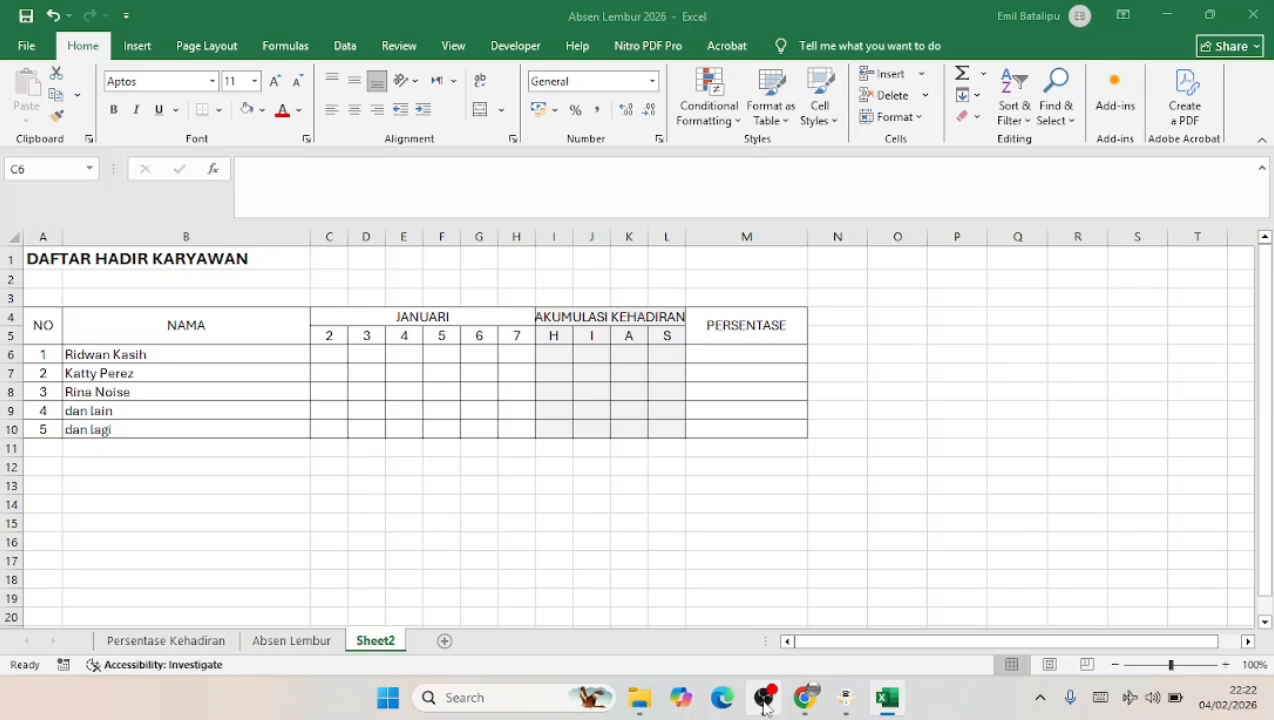
click(765, 703)
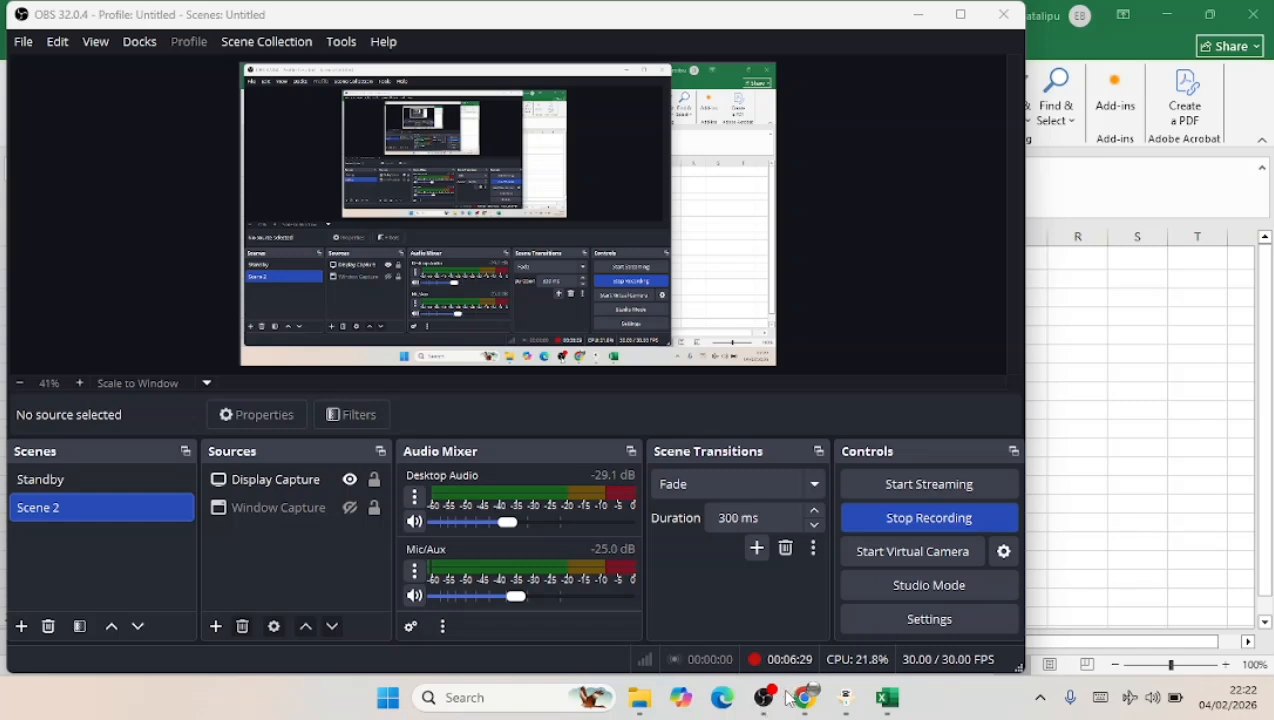
click(783, 697)
- Select the daily attendance cells C6:H10 under JANUARI
drag(333, 356, 519, 434)
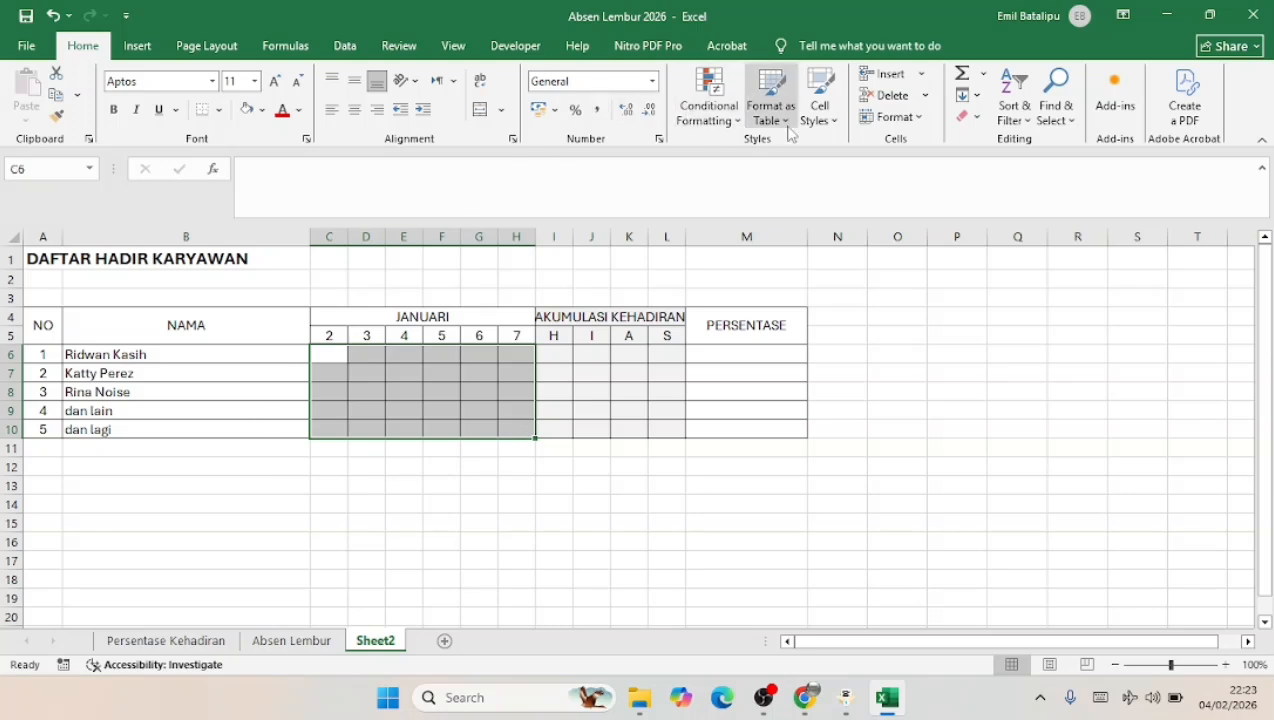
click(726, 126)
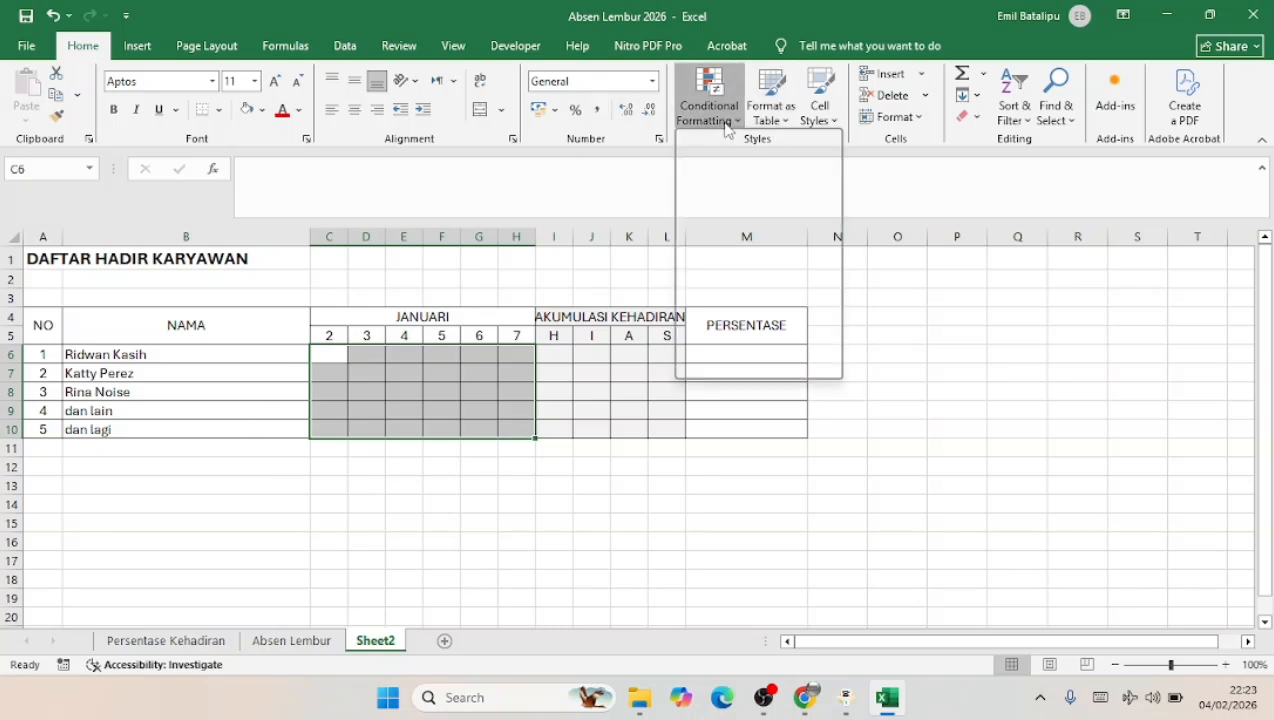
mouse_move(768, 150)
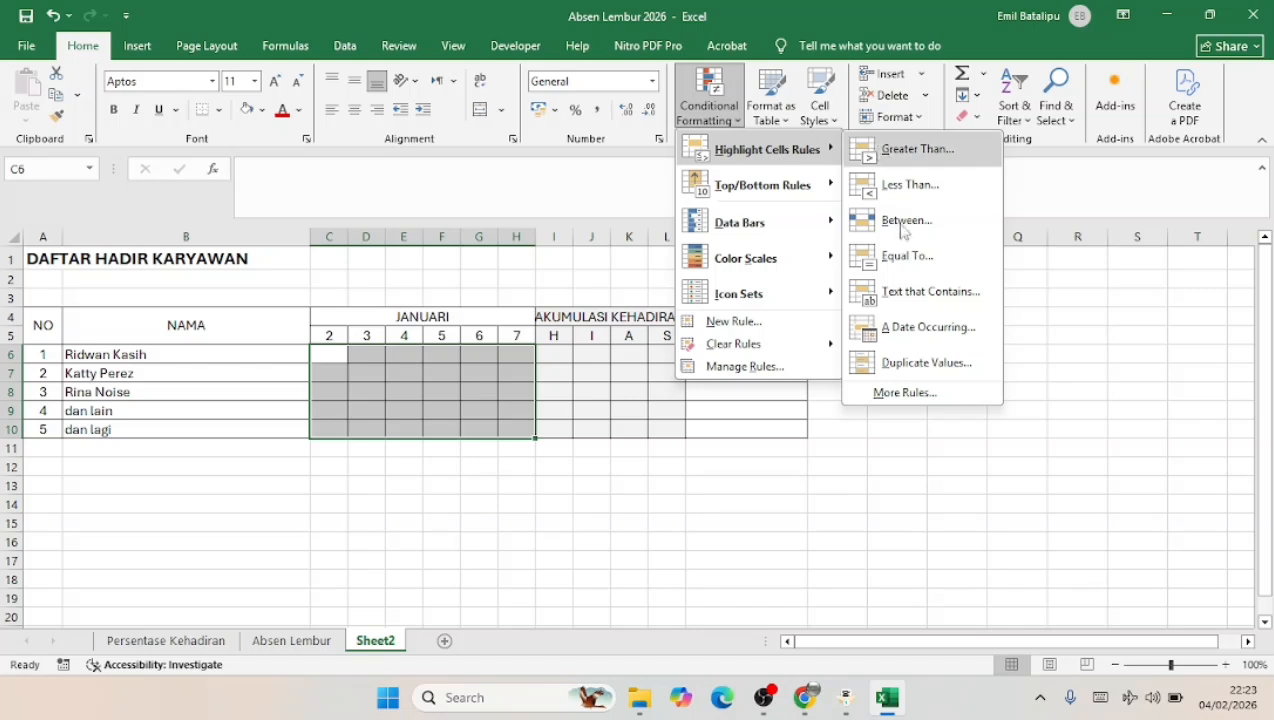
key(Escape)
key(Escape)
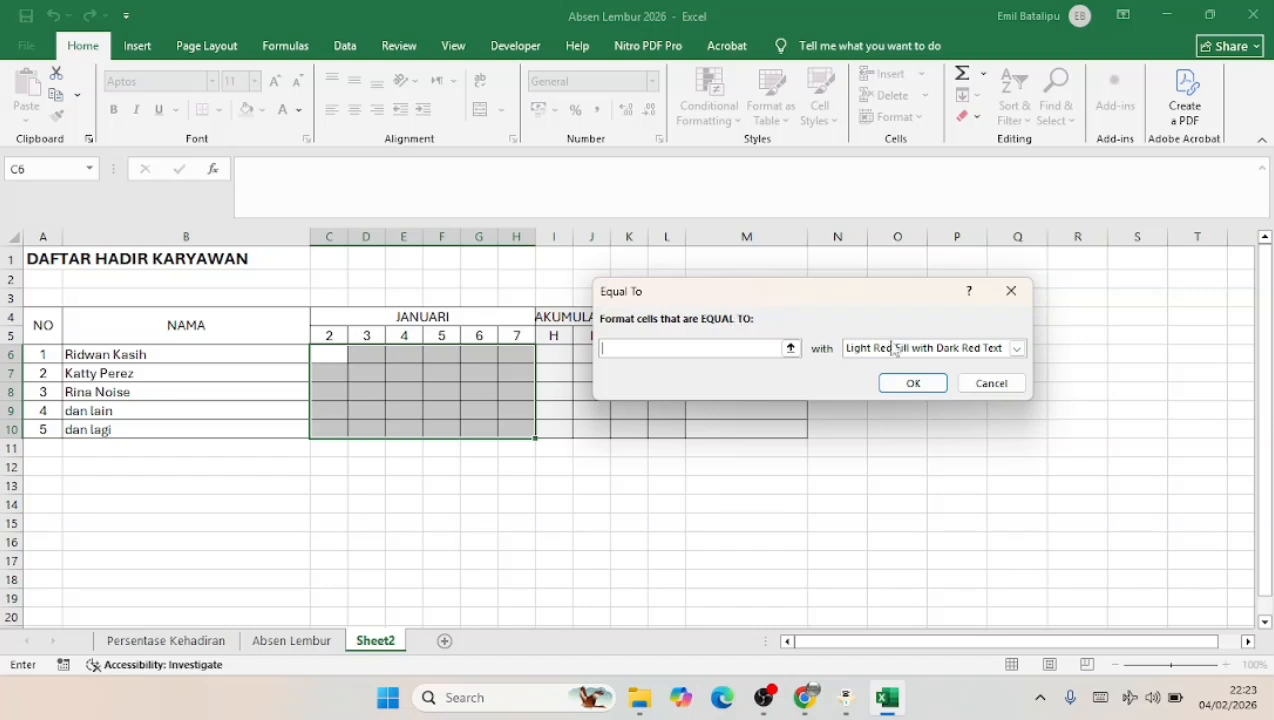
click(975, 383)
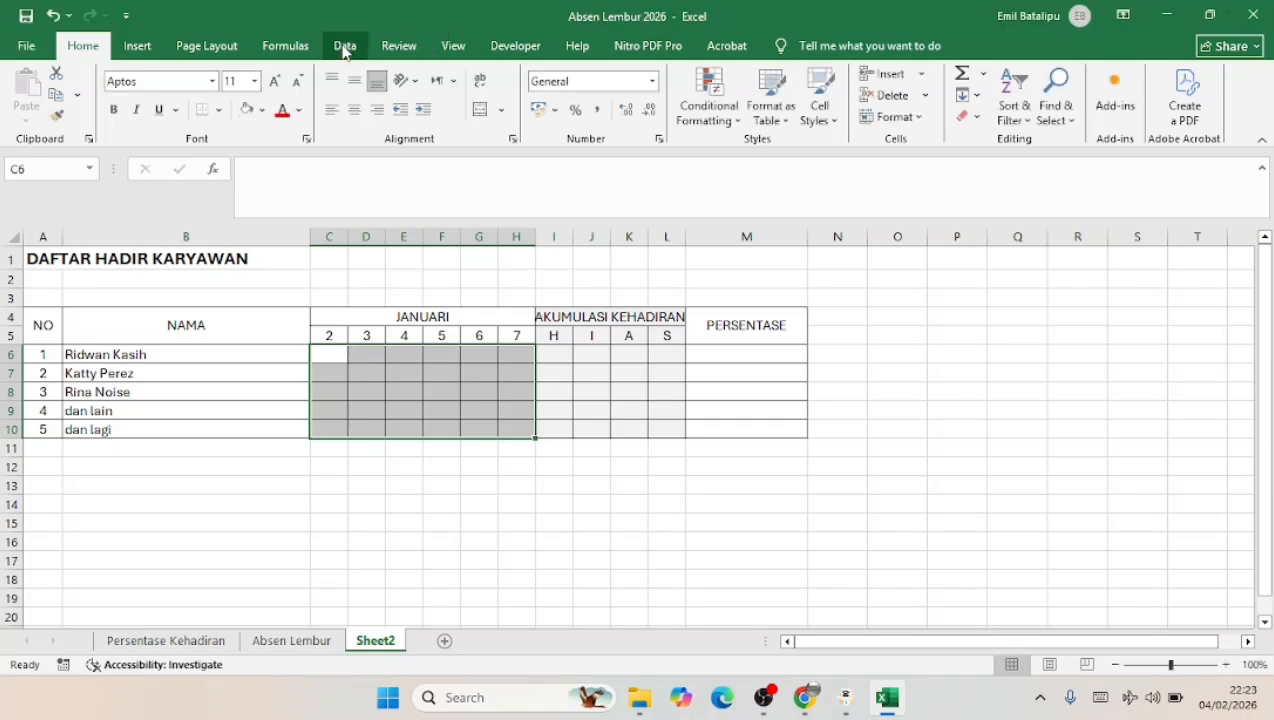
- Add list data validation with the source H;I;A;S to the daily attendance cells C6:H10
click(344, 47)
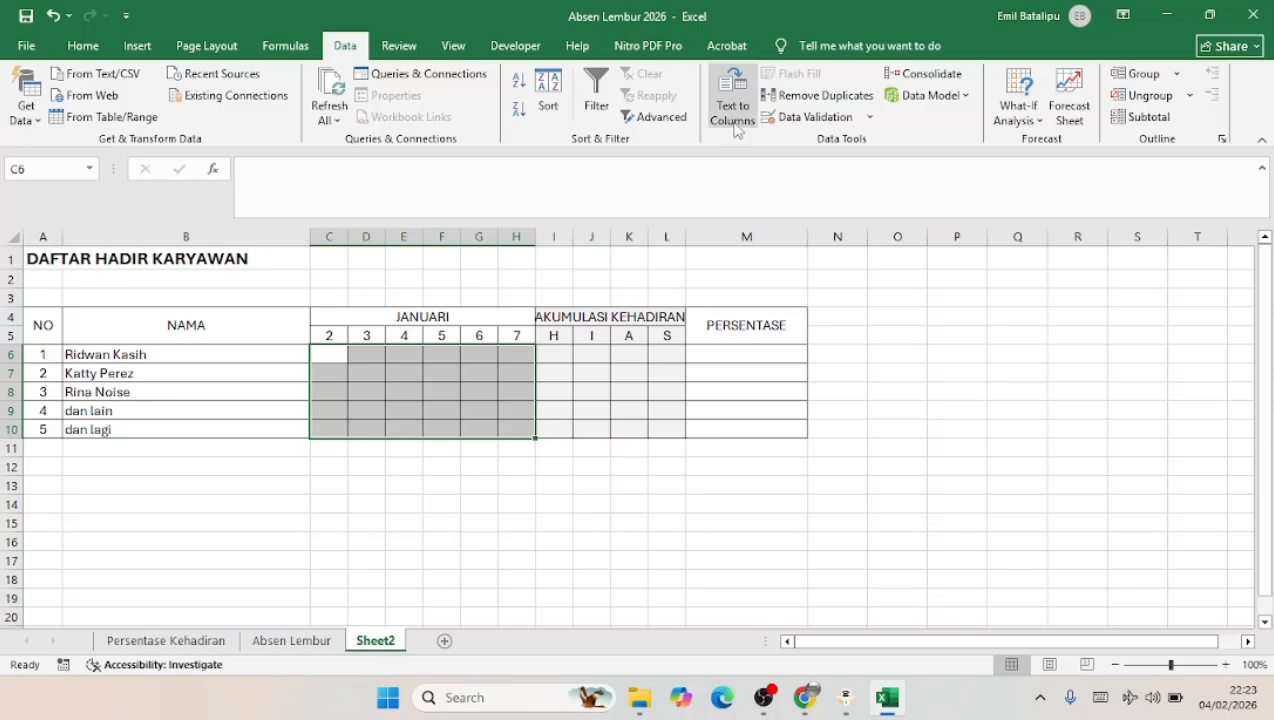
click(863, 119)
click(853, 122)
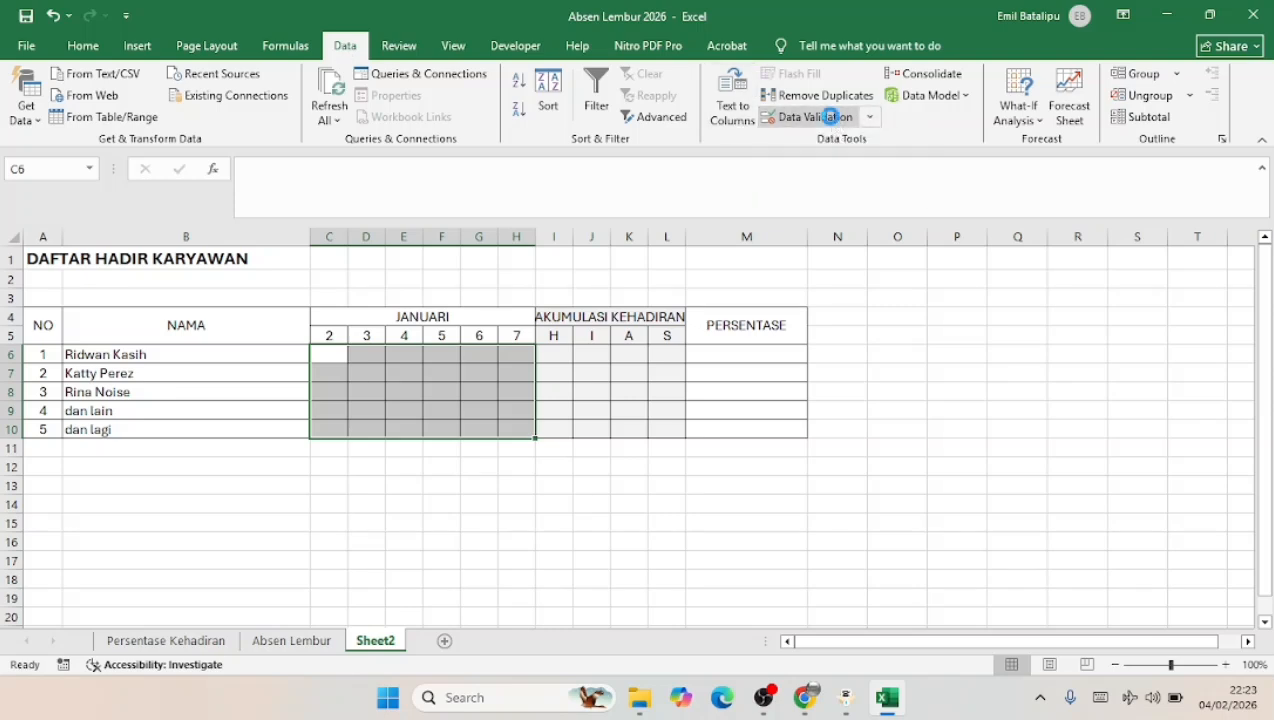
click(818, 118)
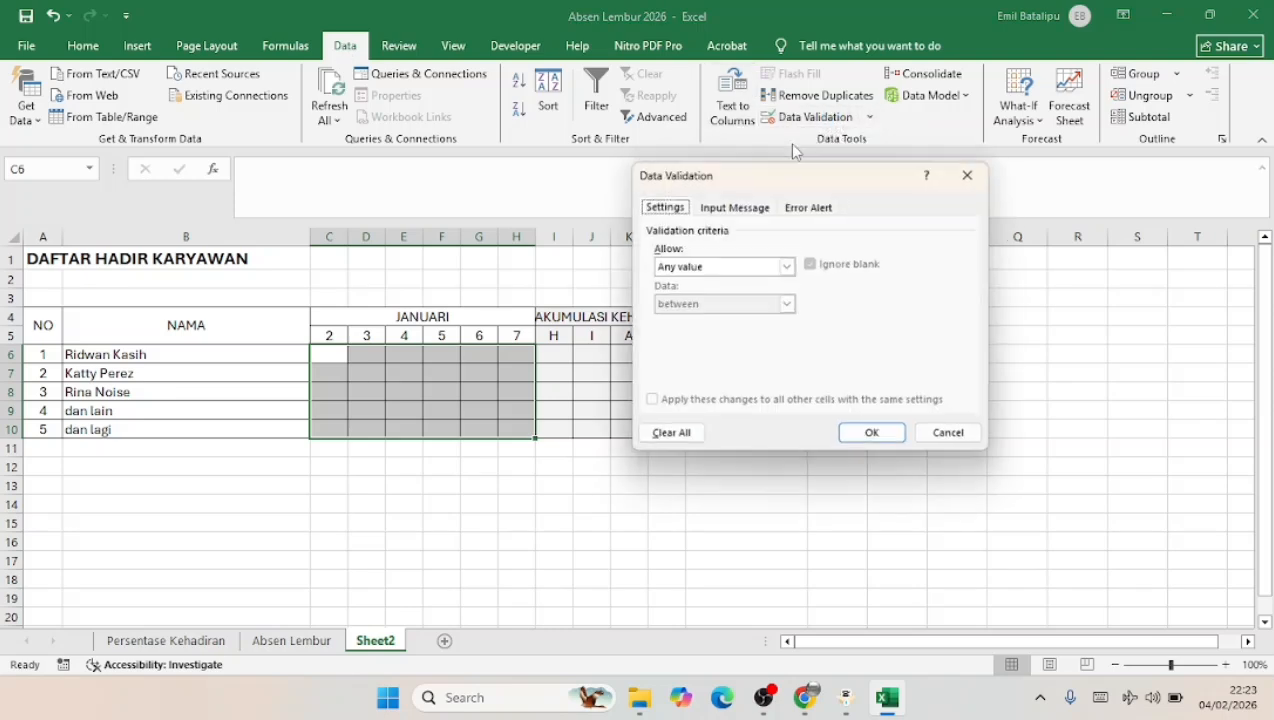
click(787, 266)
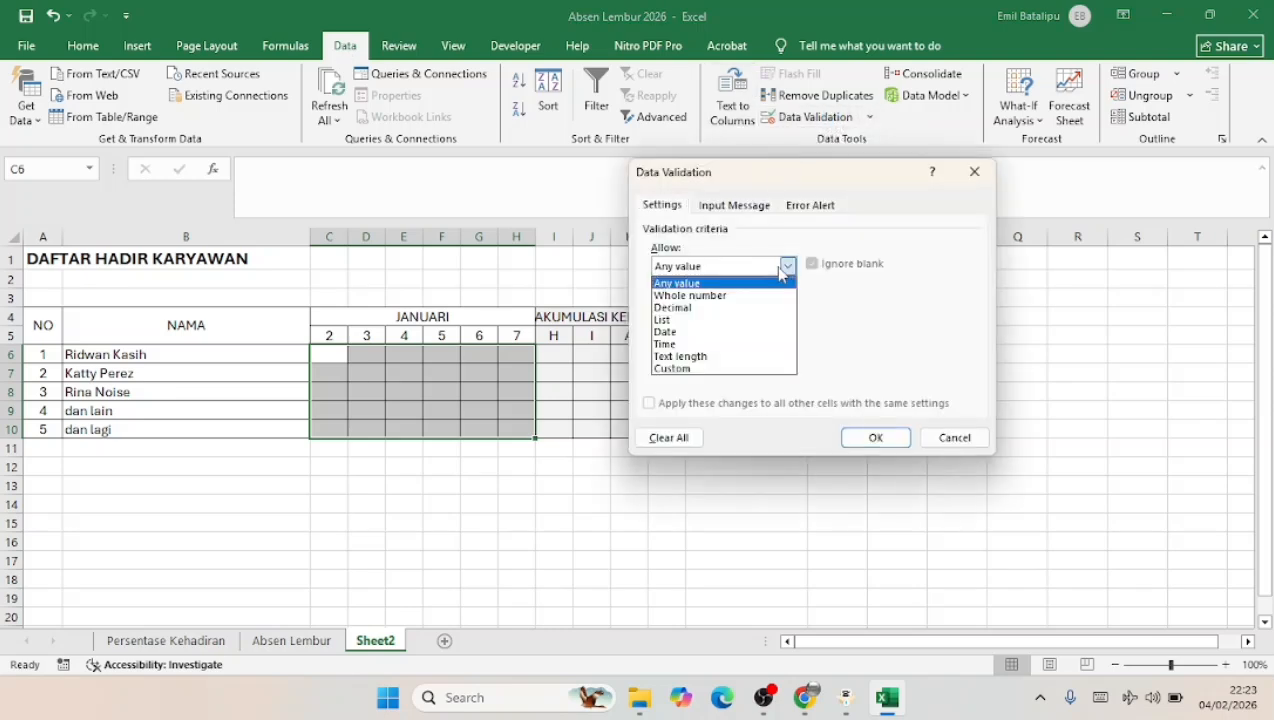
click(715, 320)
click(725, 341)
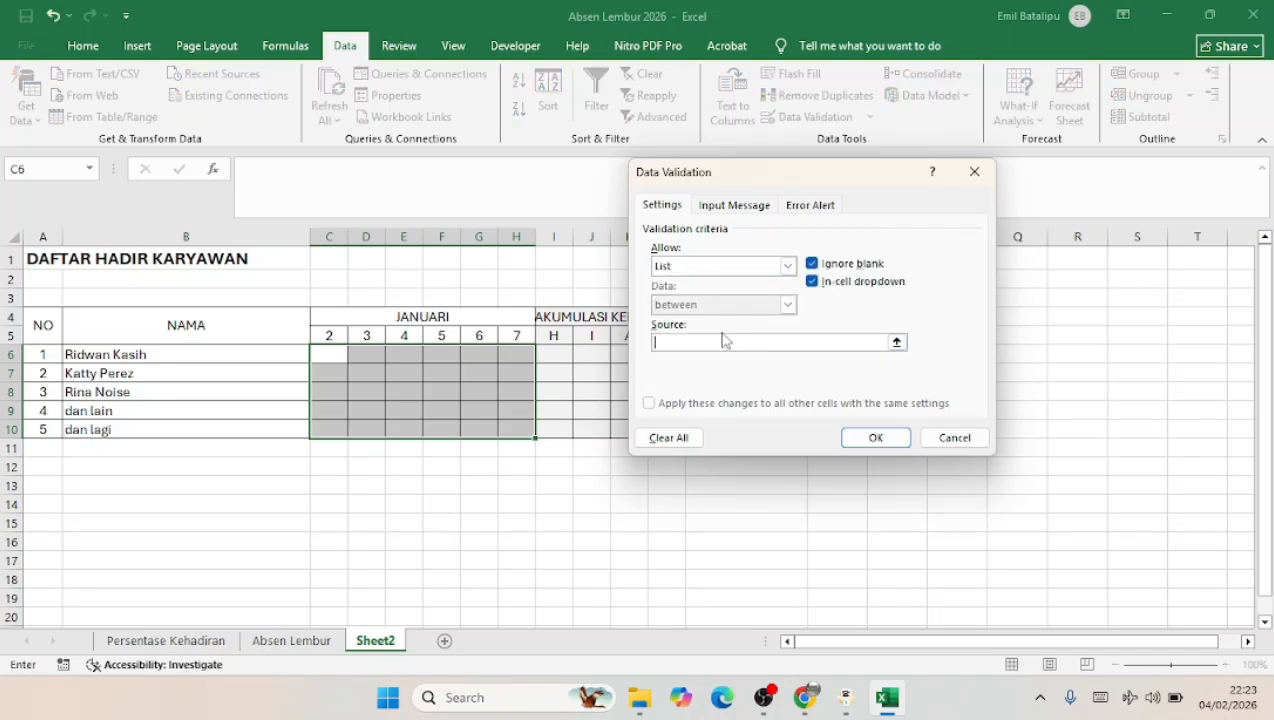
key(Caps_Lock)
text(H)
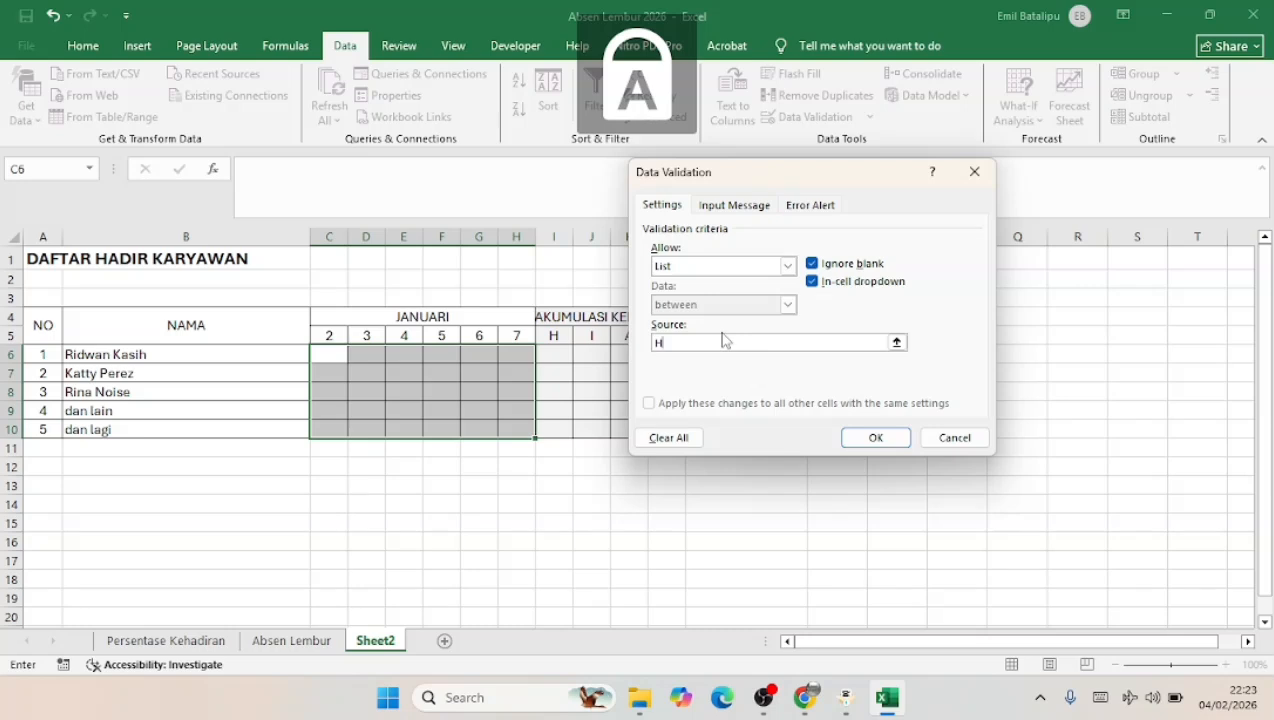
text(;)
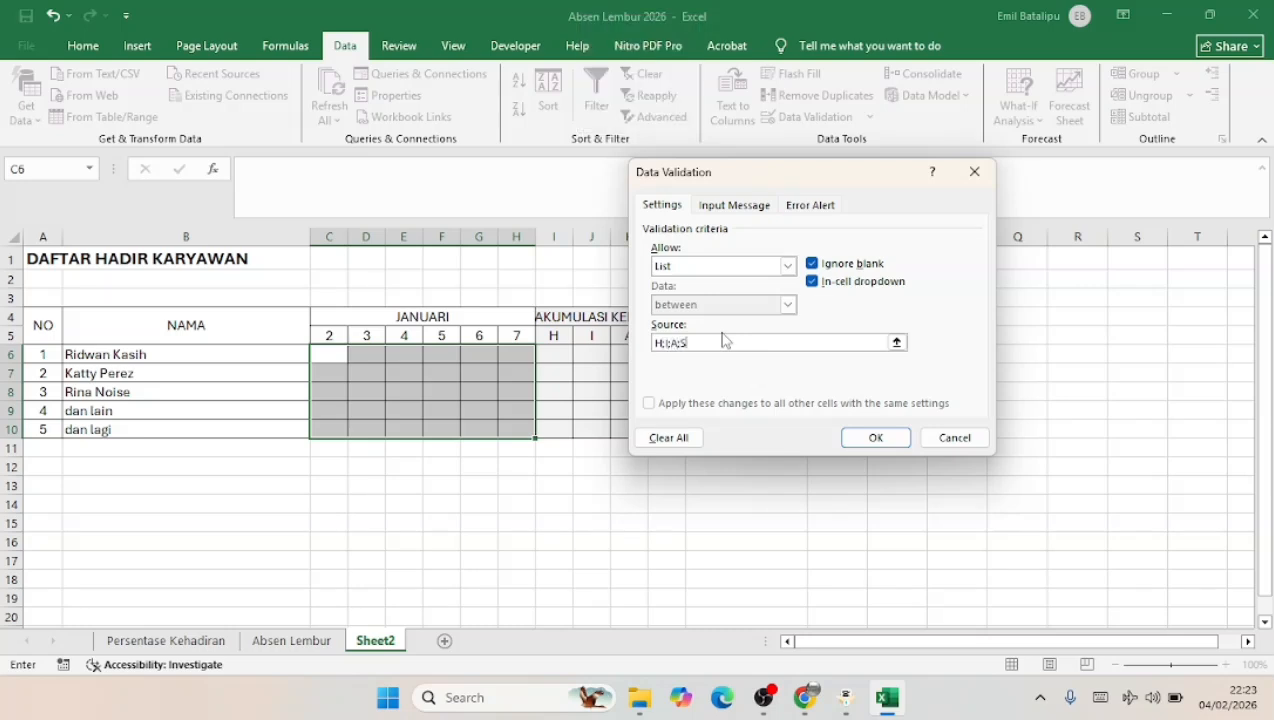
text(I;A;S)
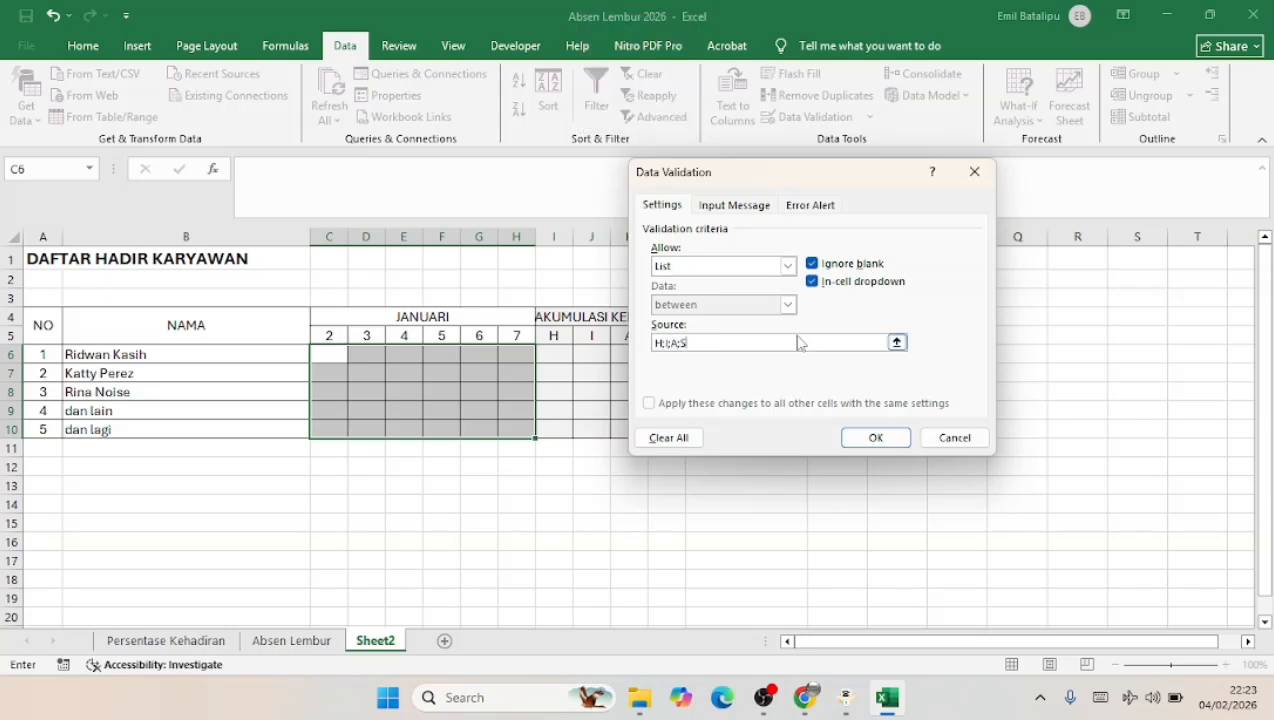
click(851, 446)
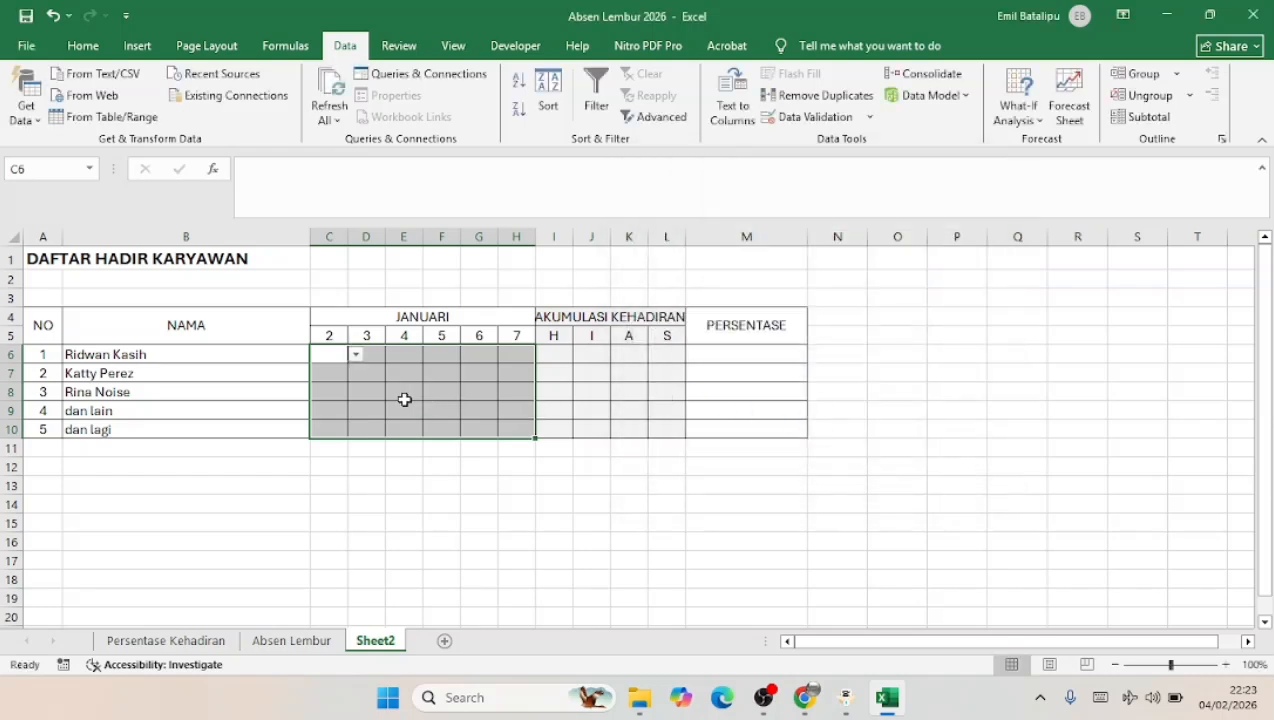
- Check the attendance code dropdown in cell C6
click(360, 494)
click(330, 370)
click(337, 356)
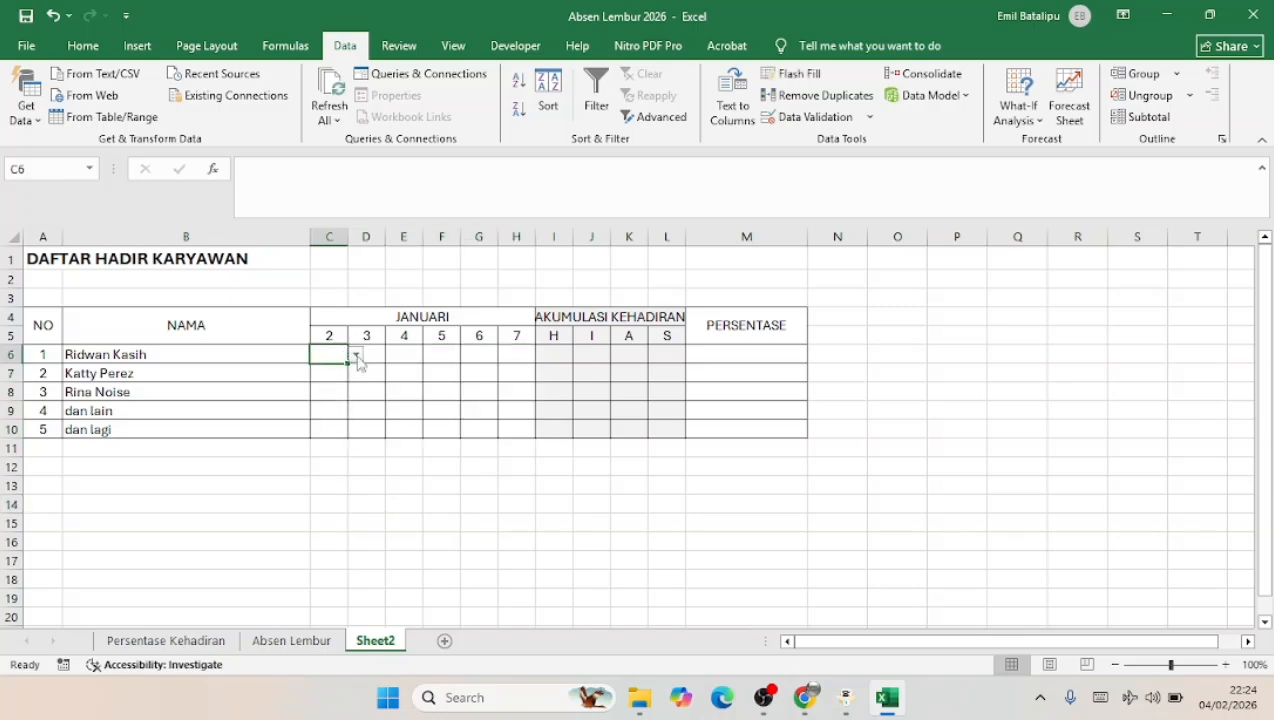
click(356, 355)
click(356, 356)
- Add an Equal To conditional formatting rule to C6:H10 that gives cells containing H a custom green fill
drag(330, 354, 526, 421)
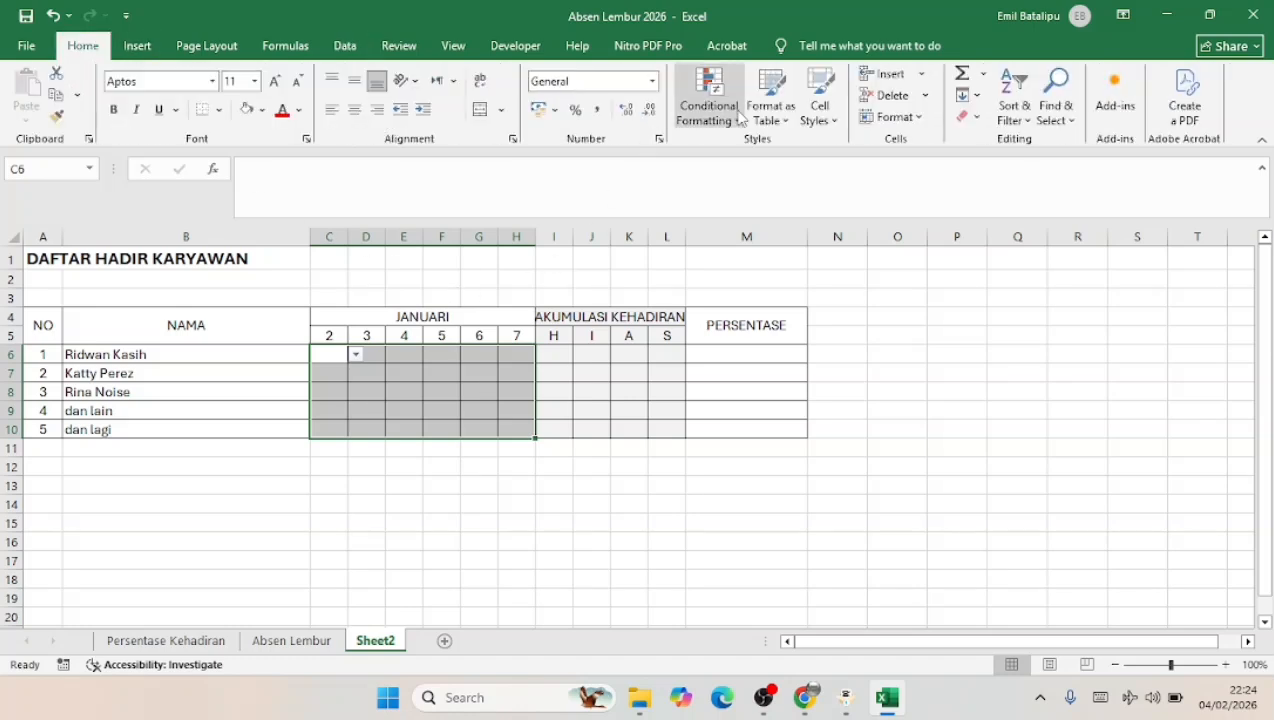
click(735, 118)
mouse_move(781, 160)
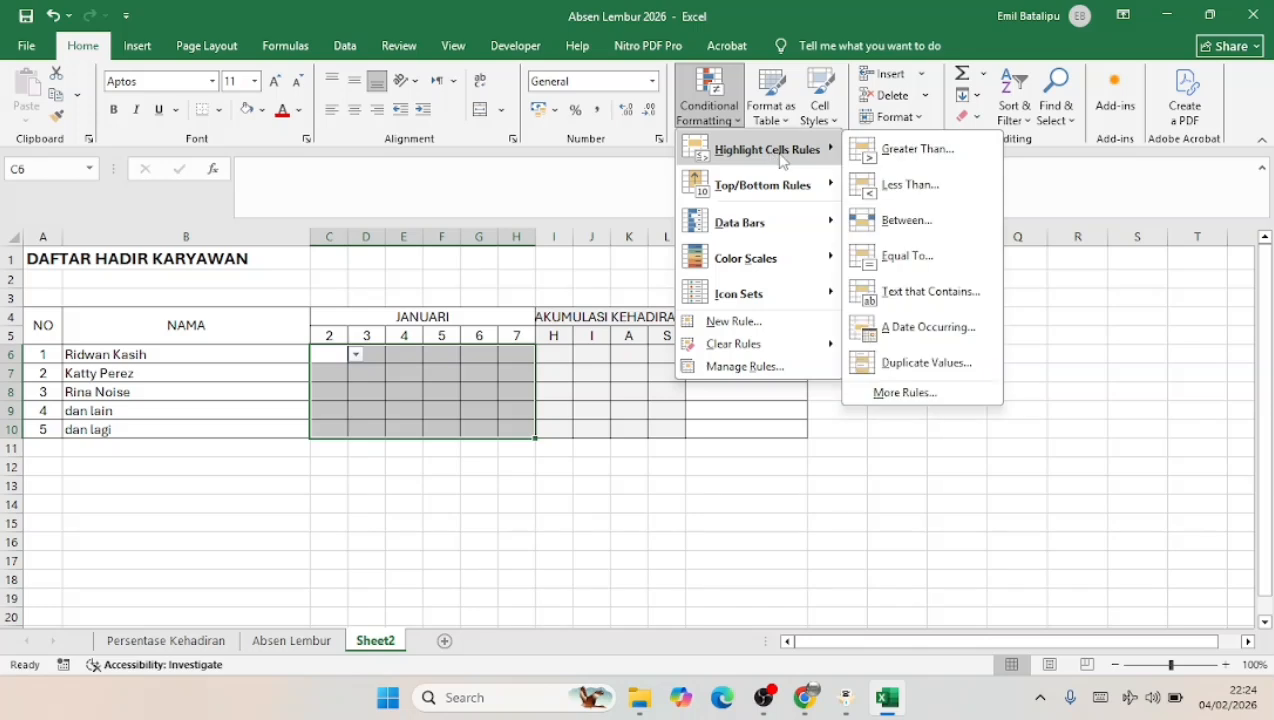
click(906, 257)
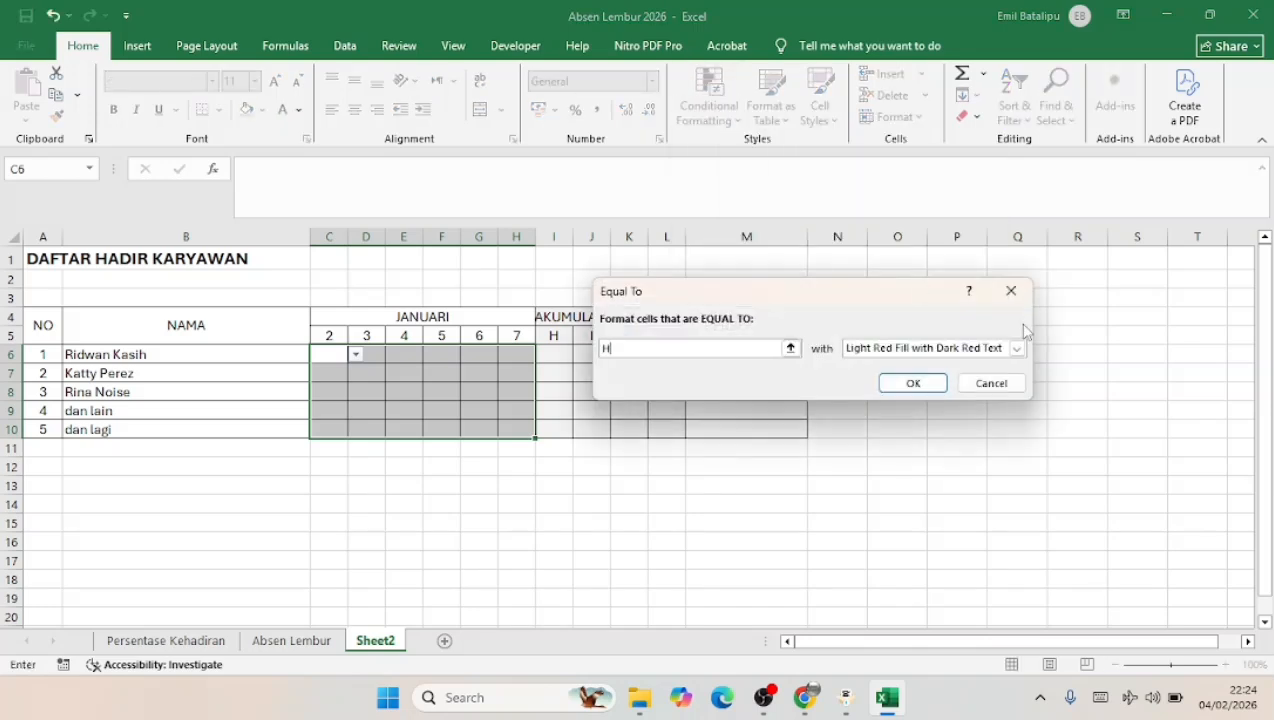
click(1016, 348)
click(918, 439)
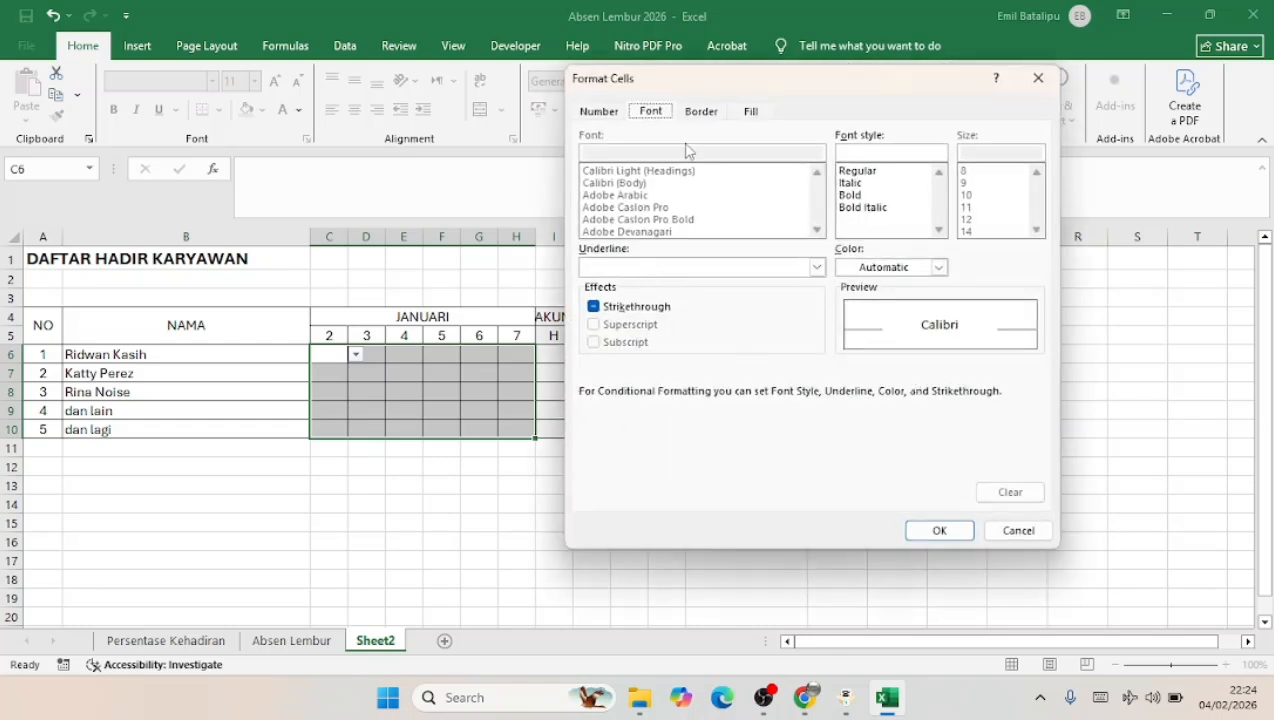
click(751, 112)
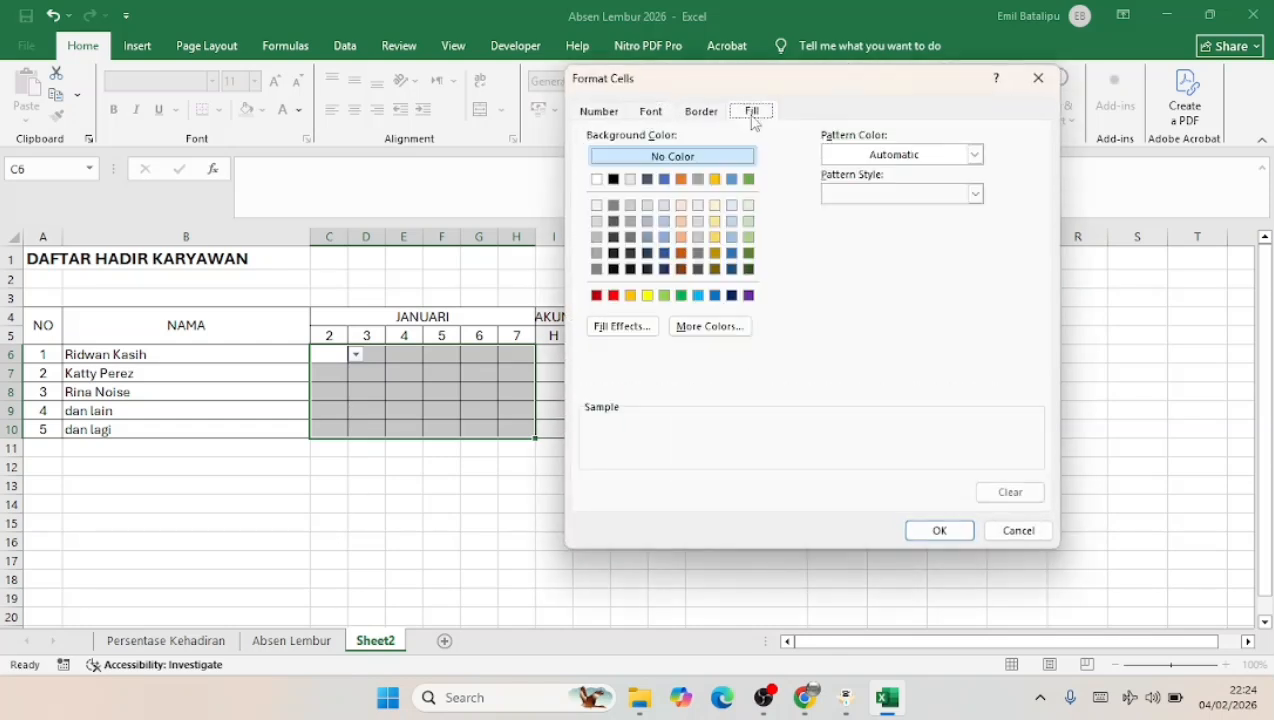
click(681, 296)
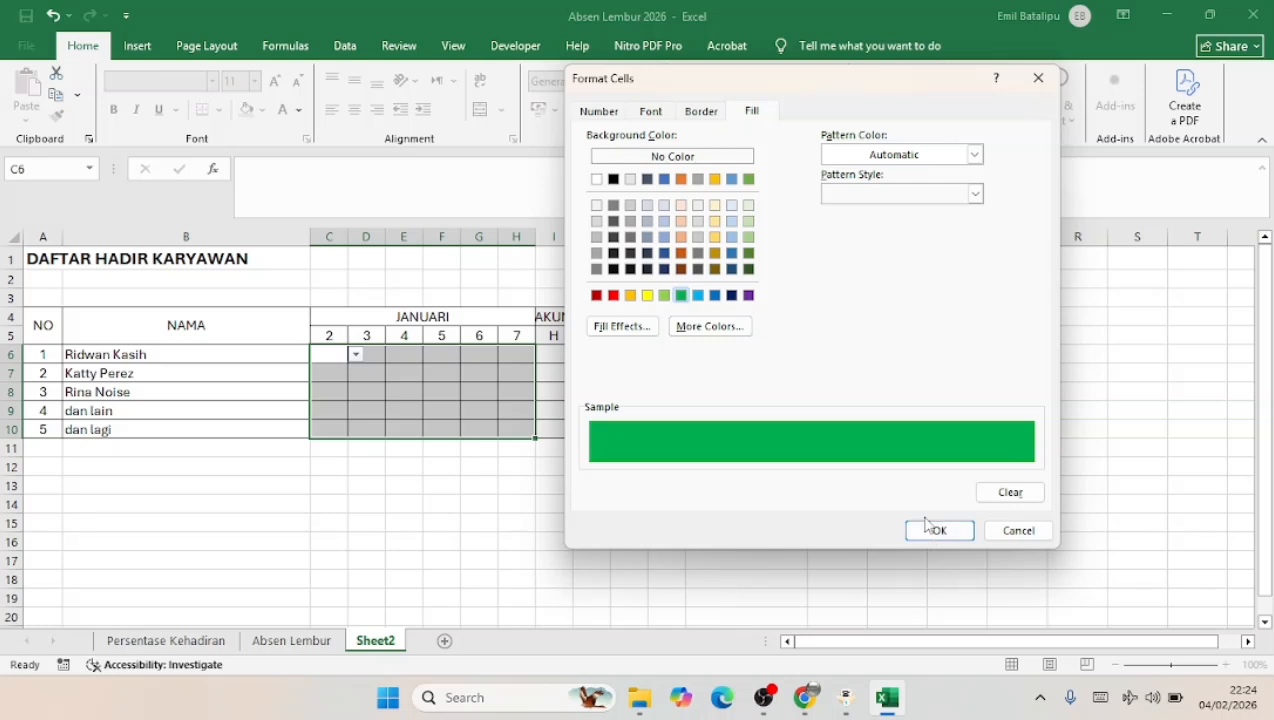
click(935, 531)
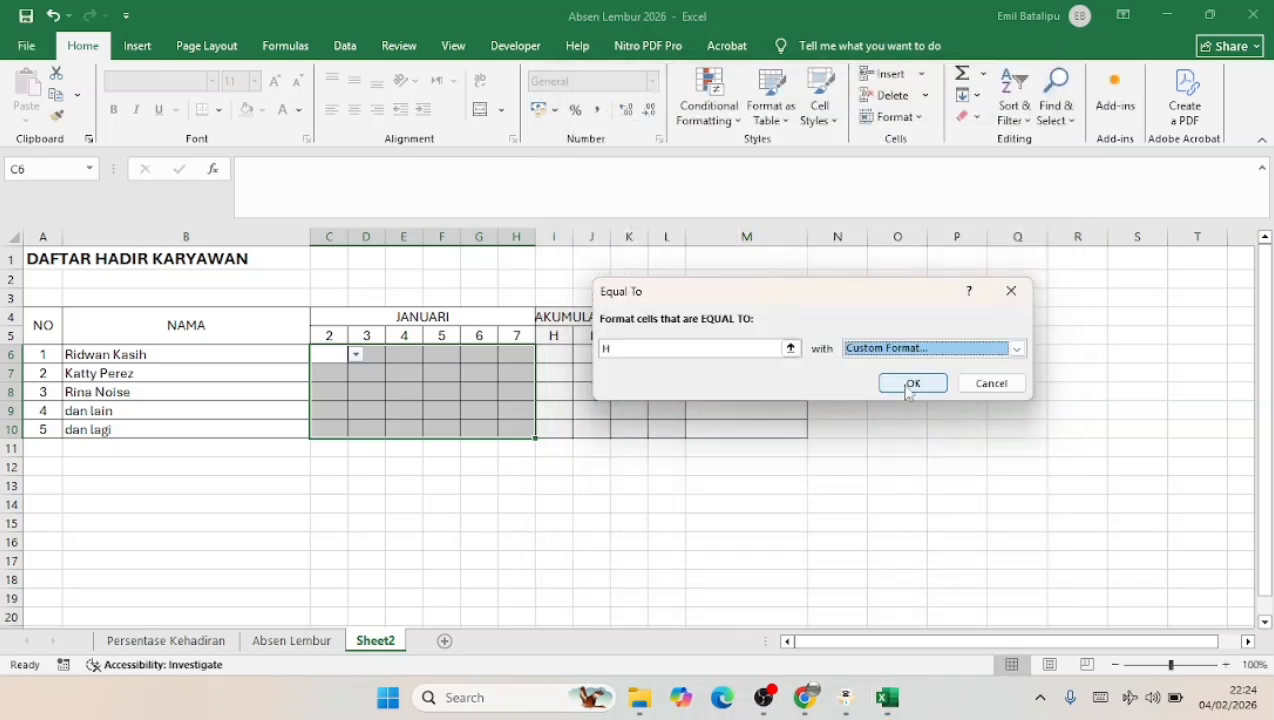
click(905, 384)
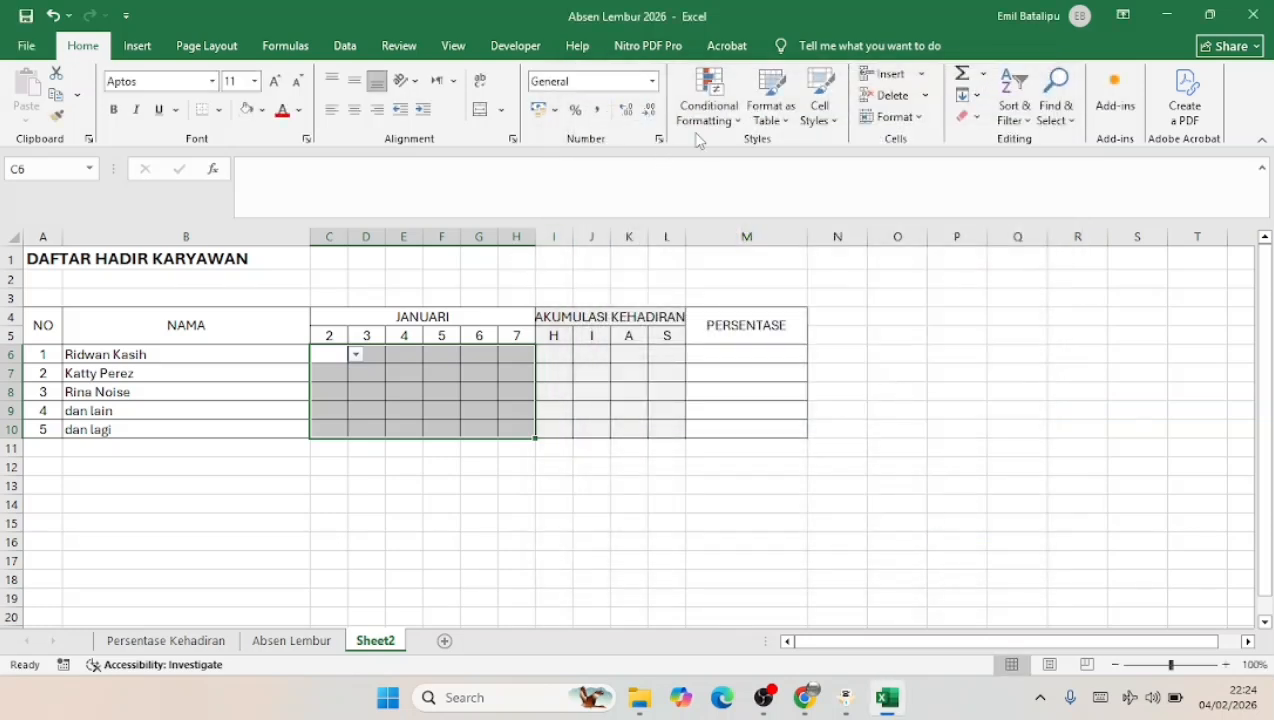
- Add another Equal To conditional formatting rule to C6:H10 with a custom yellow fill
click(708, 105)
mouse_move(800, 155)
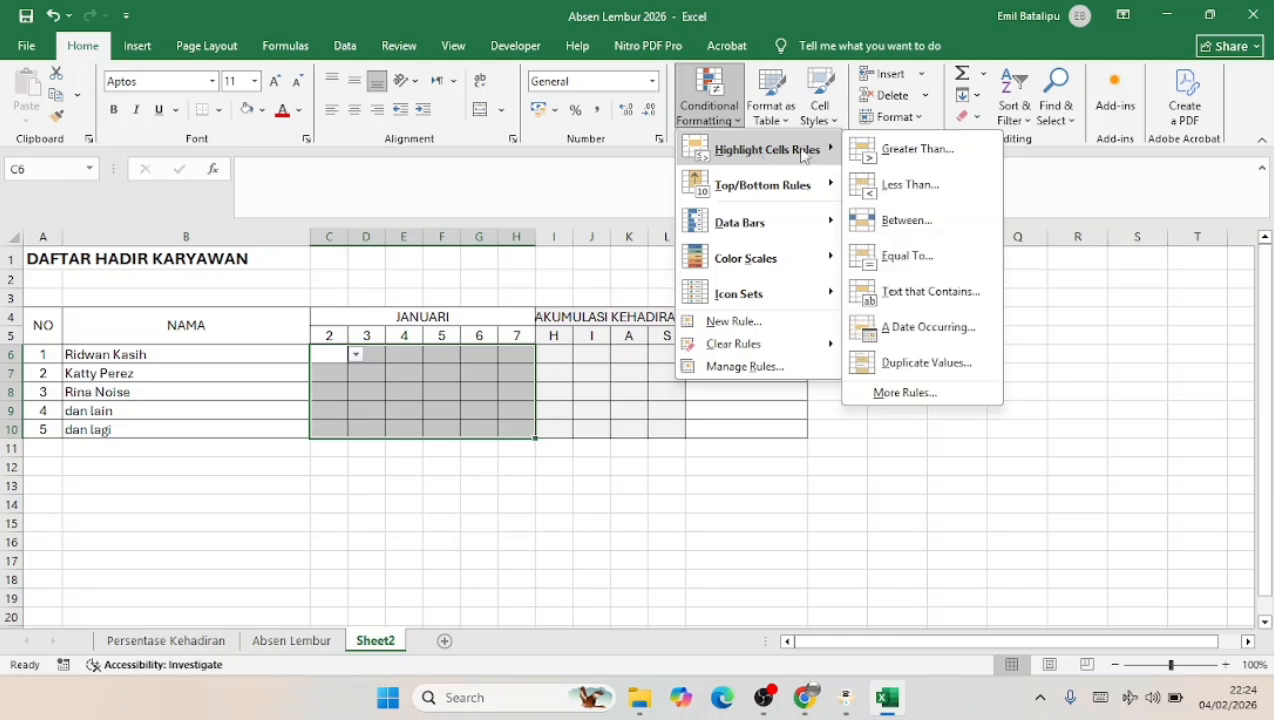
click(910, 257)
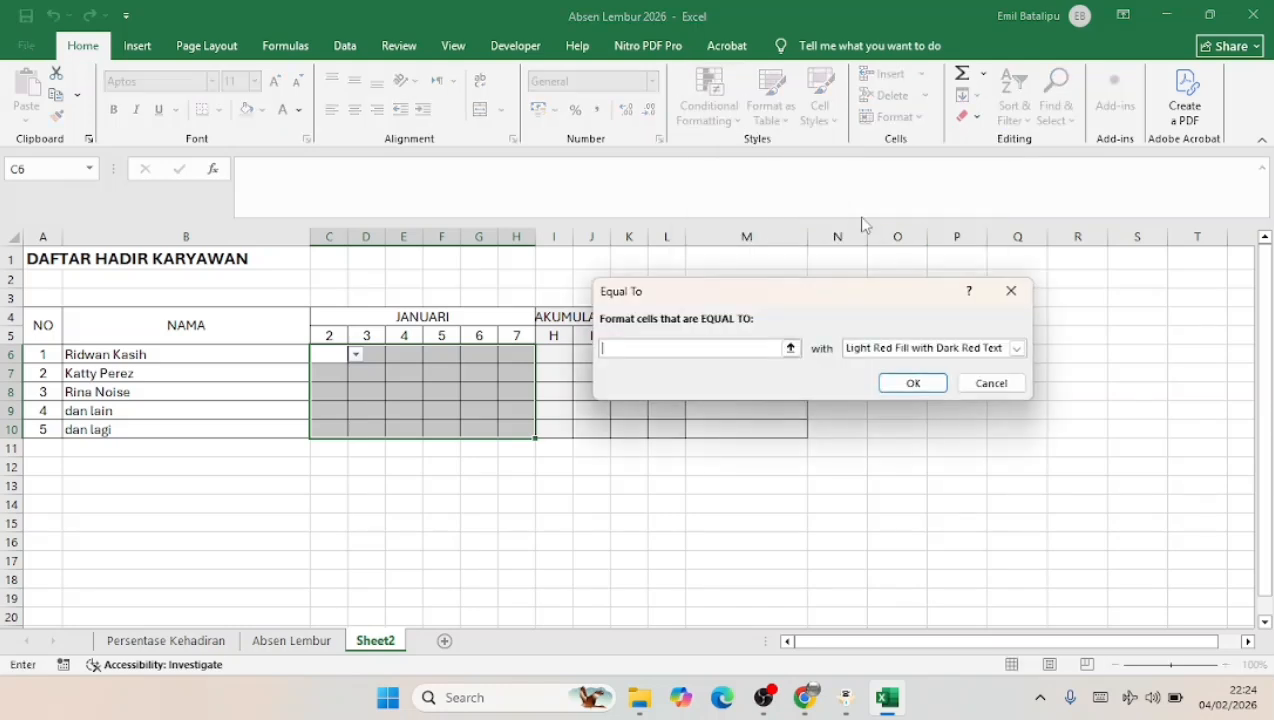
click(922, 352)
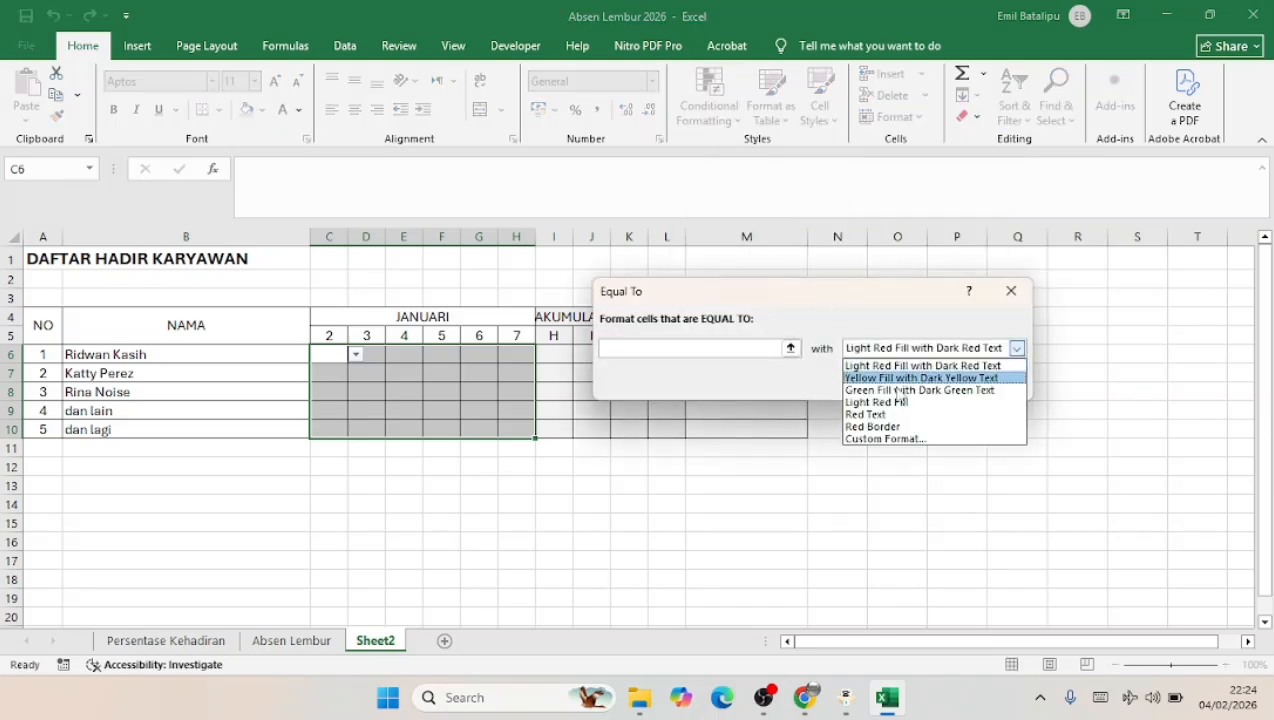
click(887, 440)
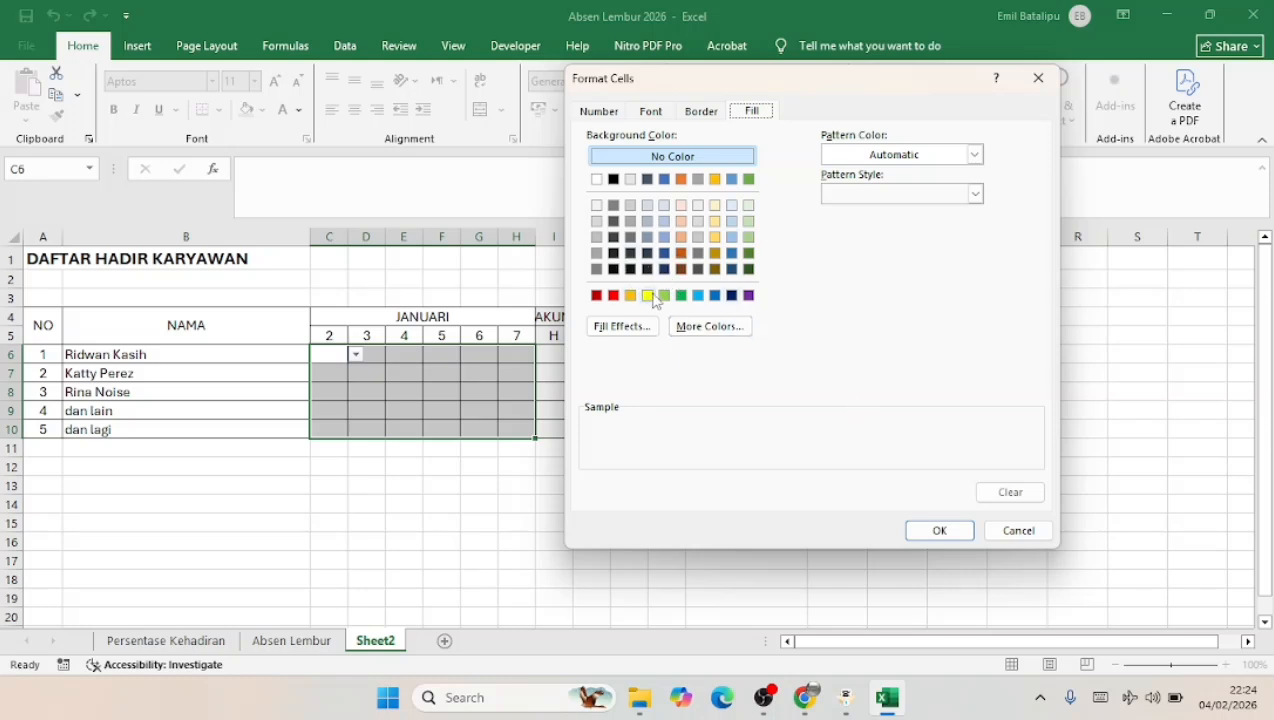
click(648, 296)
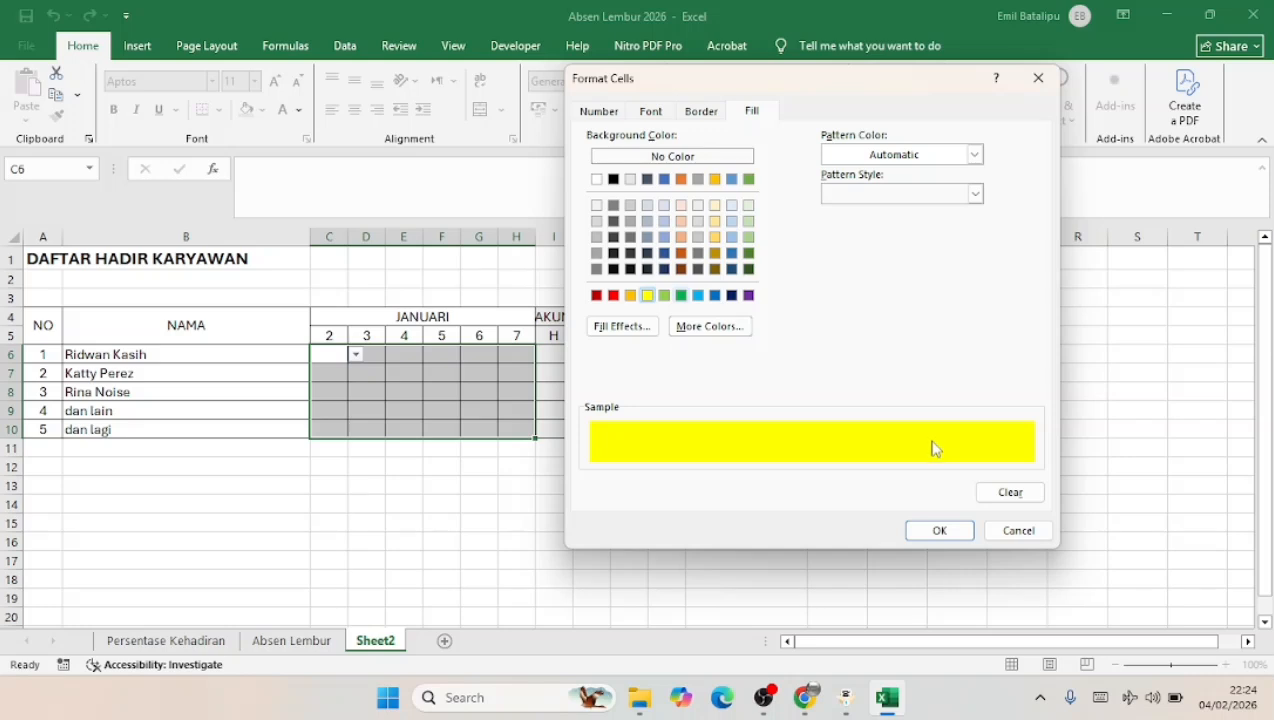
click(952, 531)
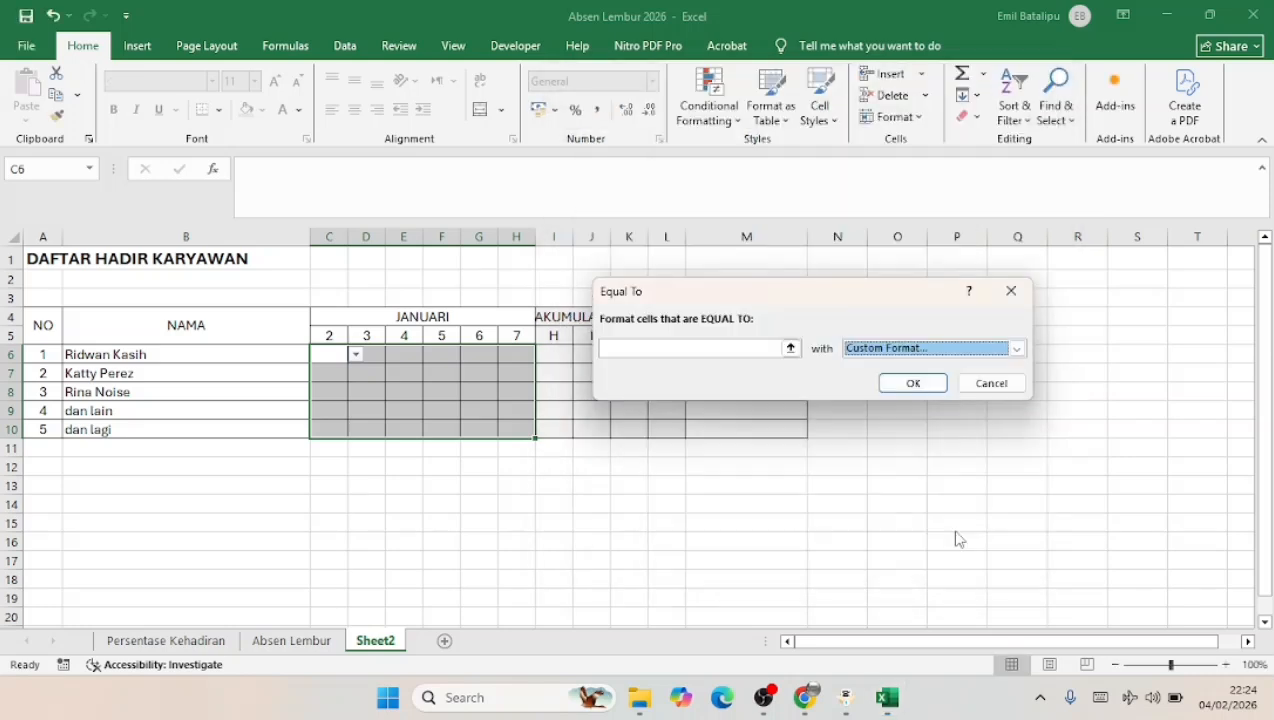
click(687, 347)
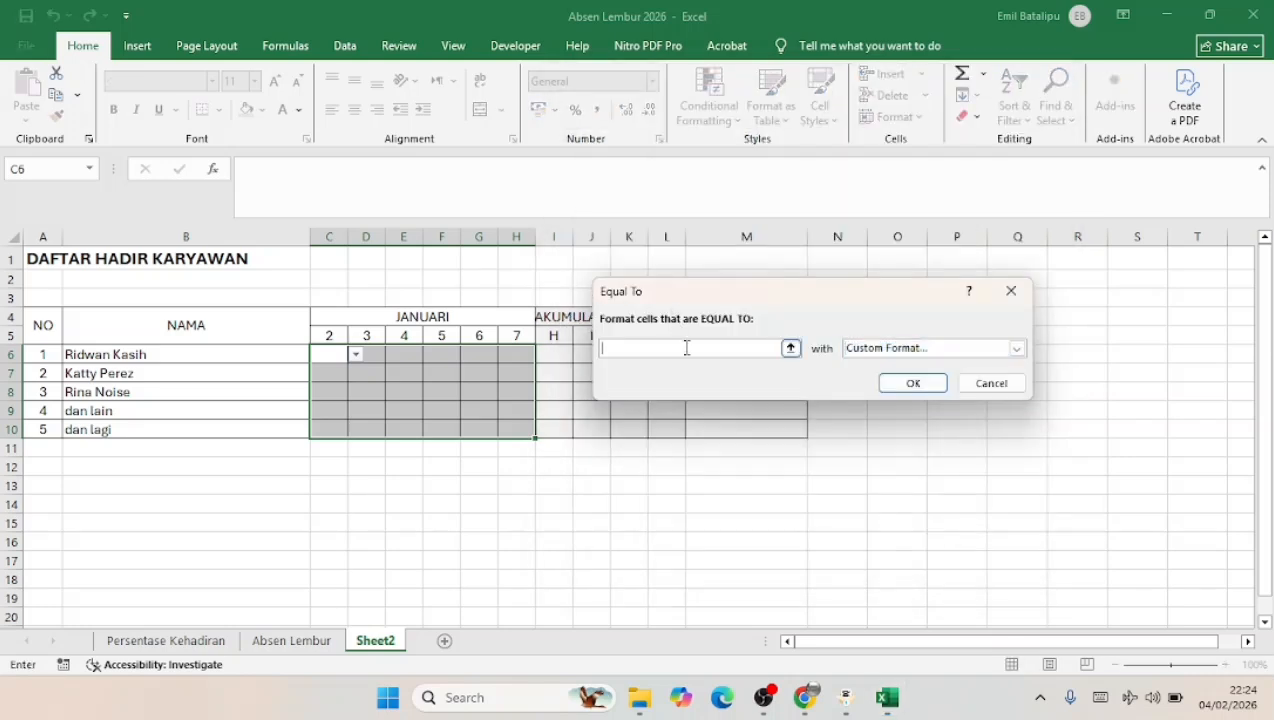
click(912, 384)
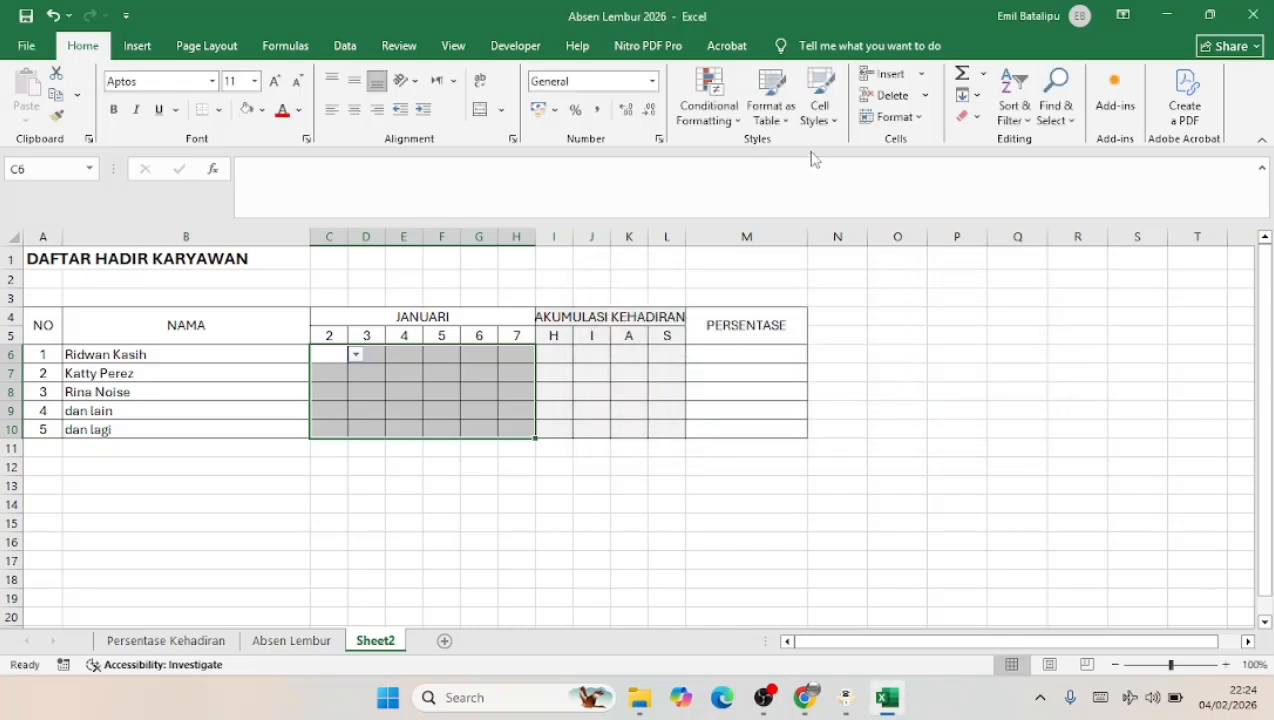
- Add an Equal To conditional formatting rule to C6:H10 that gives cells containing A a custom red fill
click(709, 105)
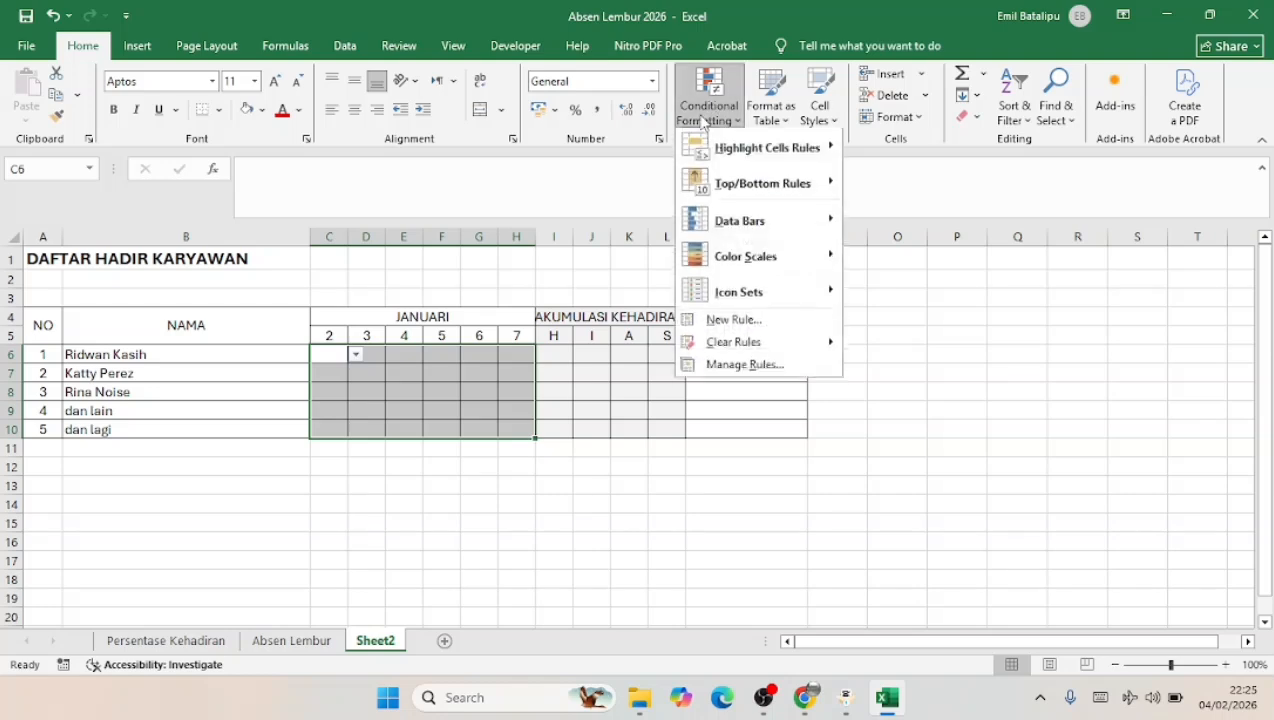
mouse_move(731, 150)
click(936, 254)
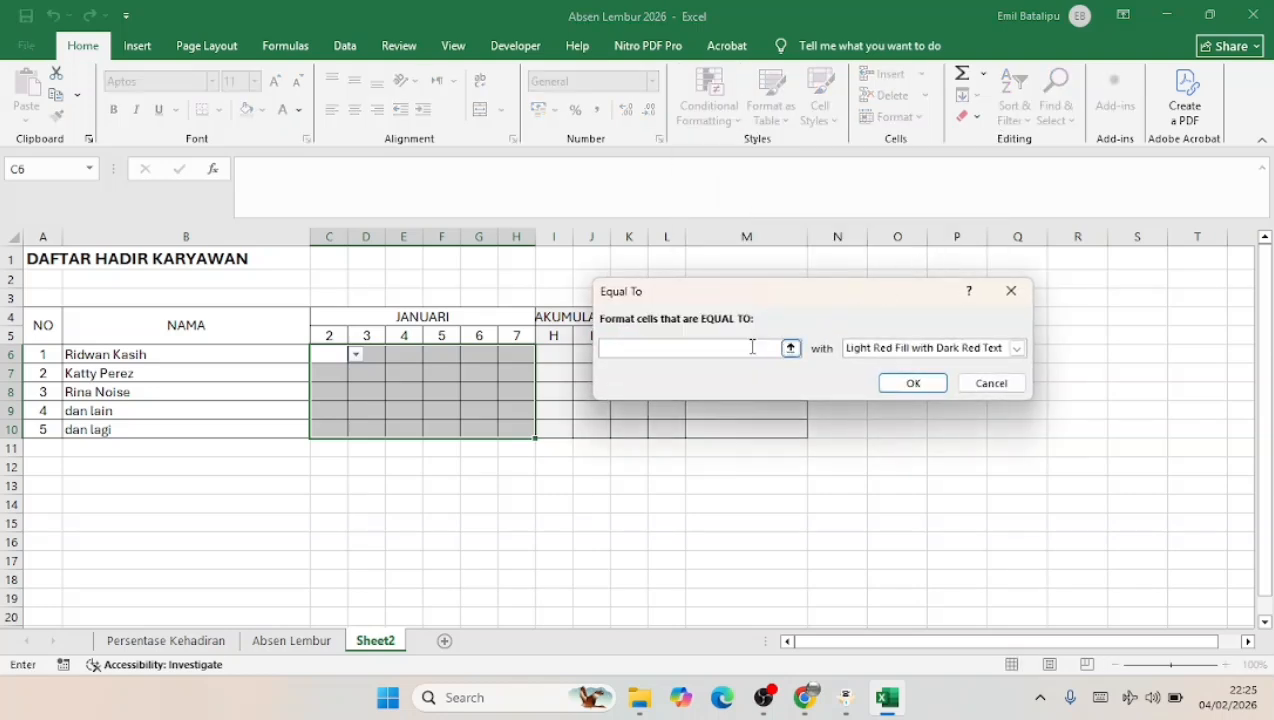
text(A)
click(898, 348)
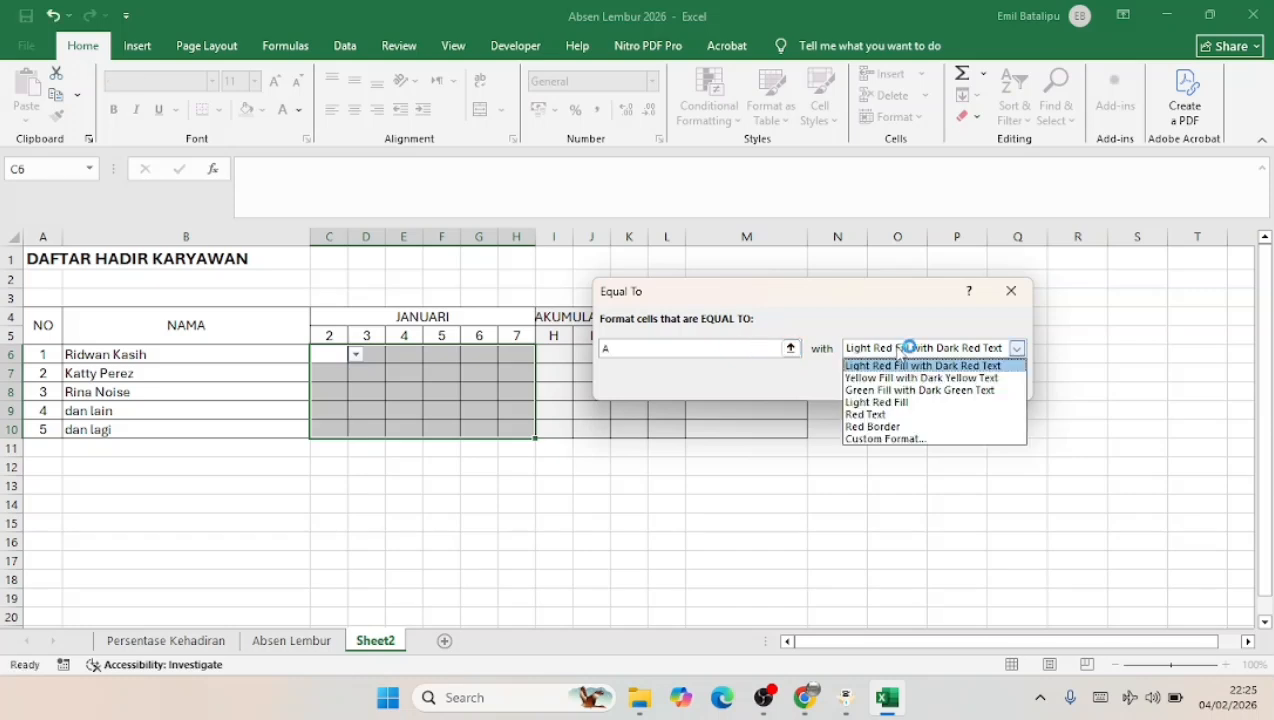
click(870, 439)
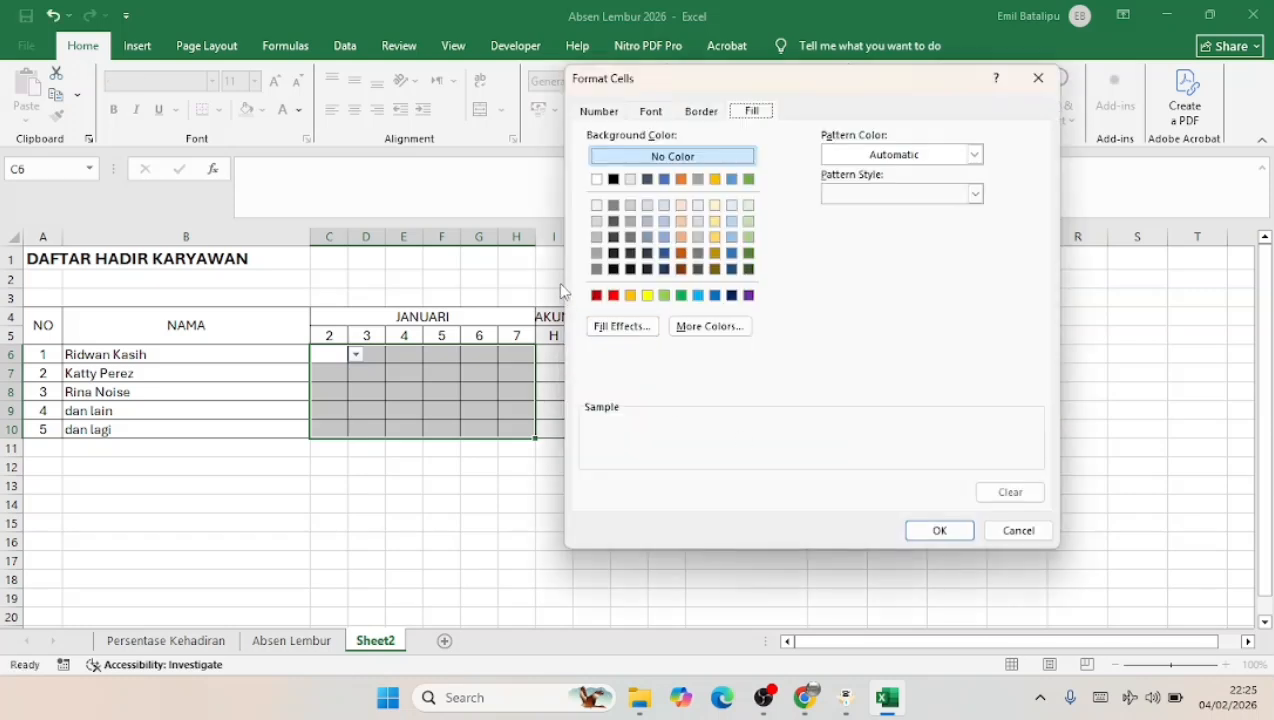
click(613, 295)
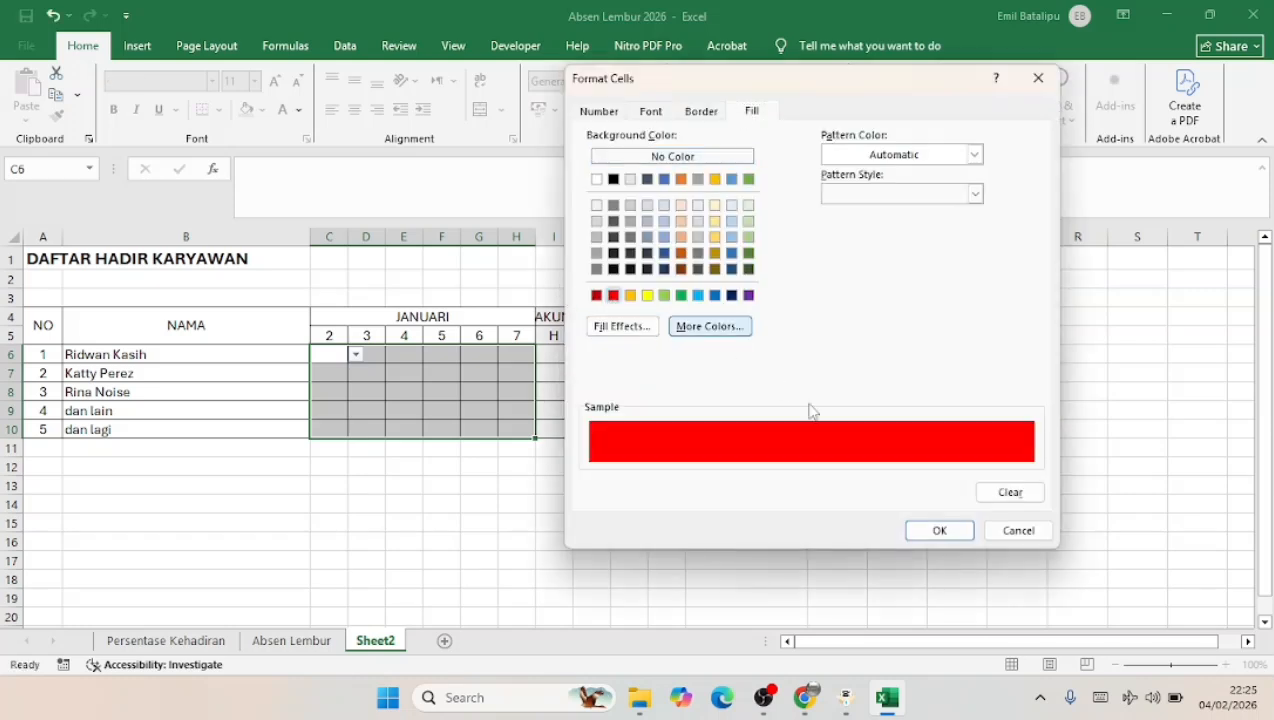
click(940, 531)
click(912, 386)
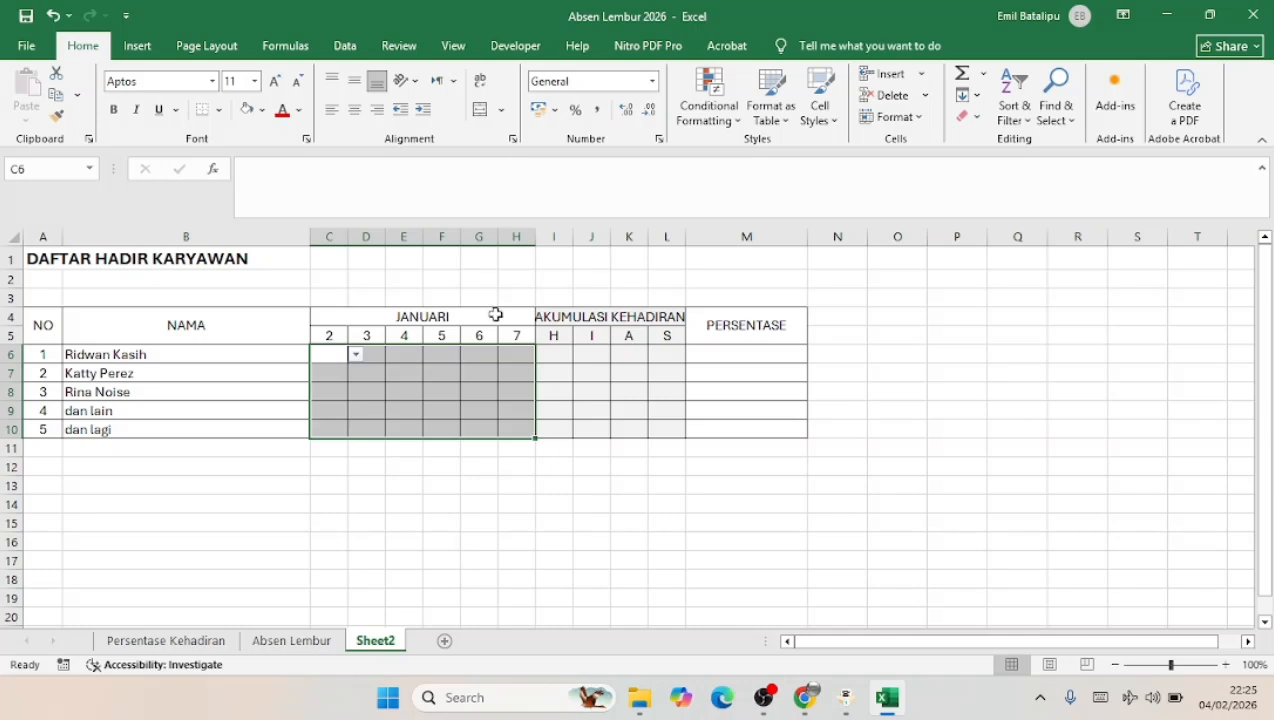
- Add an Equal To conditional formatting rule to C6:H10 that gives cells containing S a custom orange fill
click(737, 122)
mouse_move(771, 161)
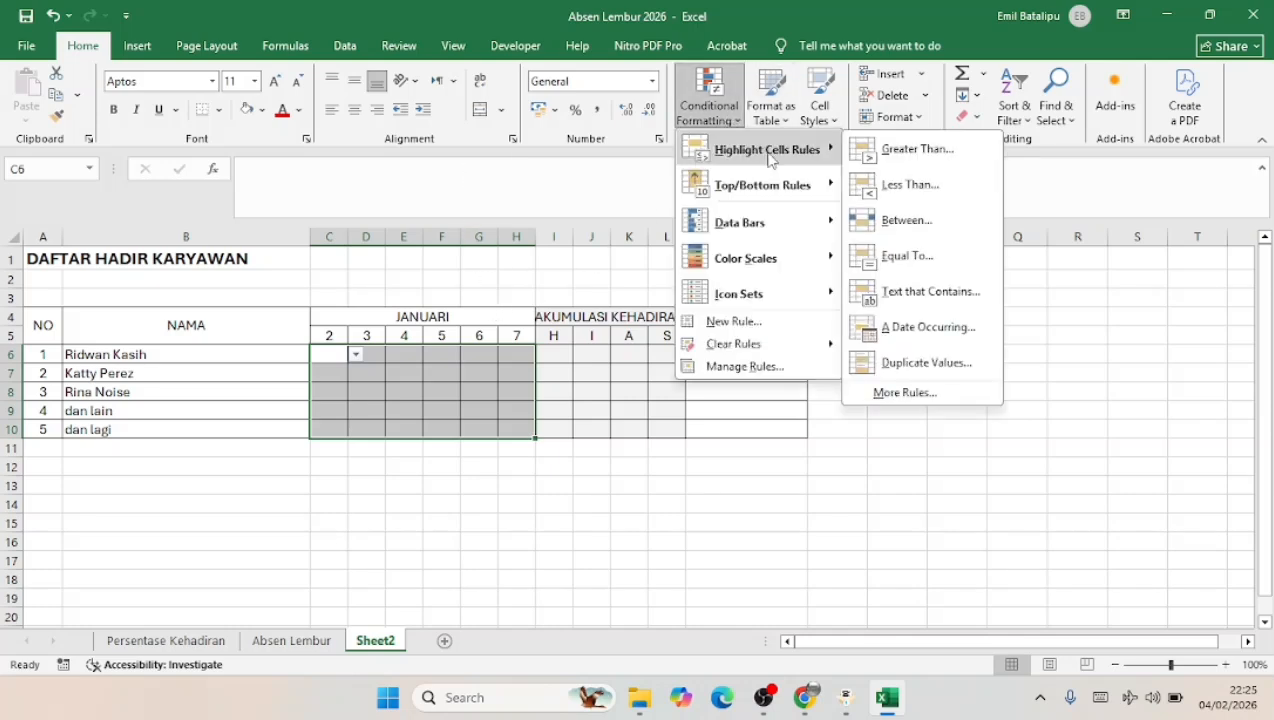
click(962, 252)
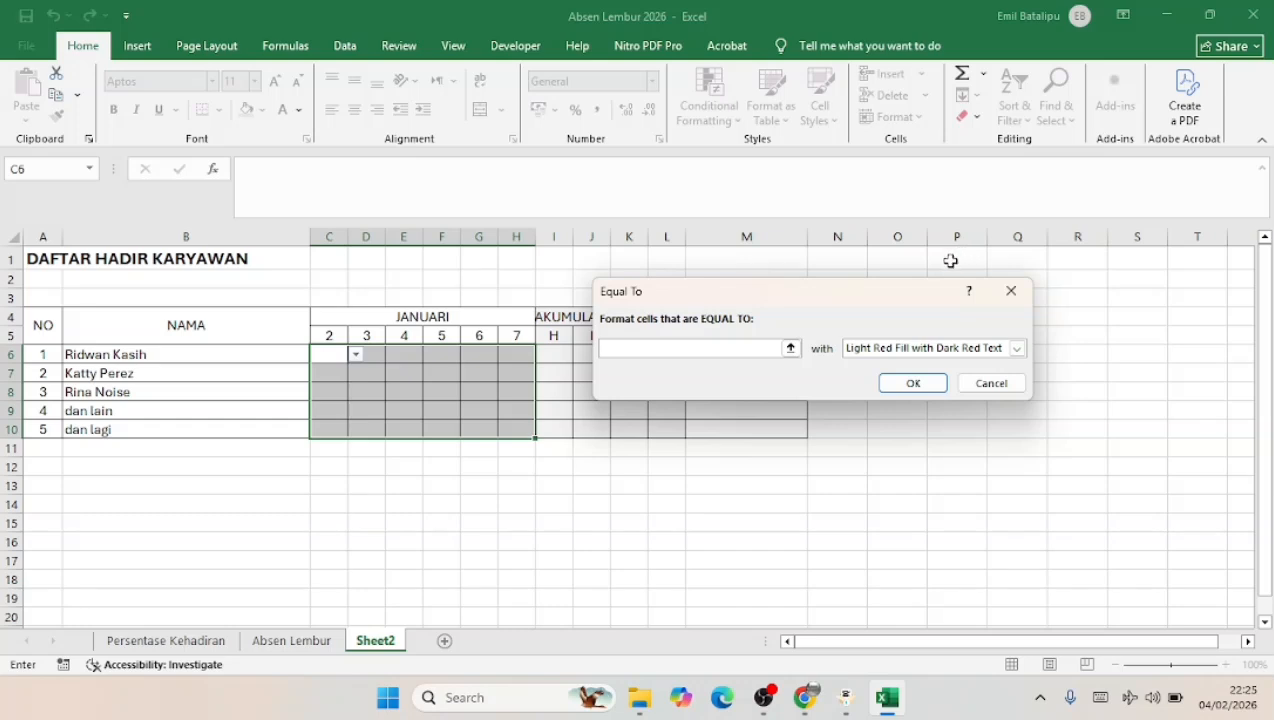
text(A)
click(948, 348)
click(948, 350)
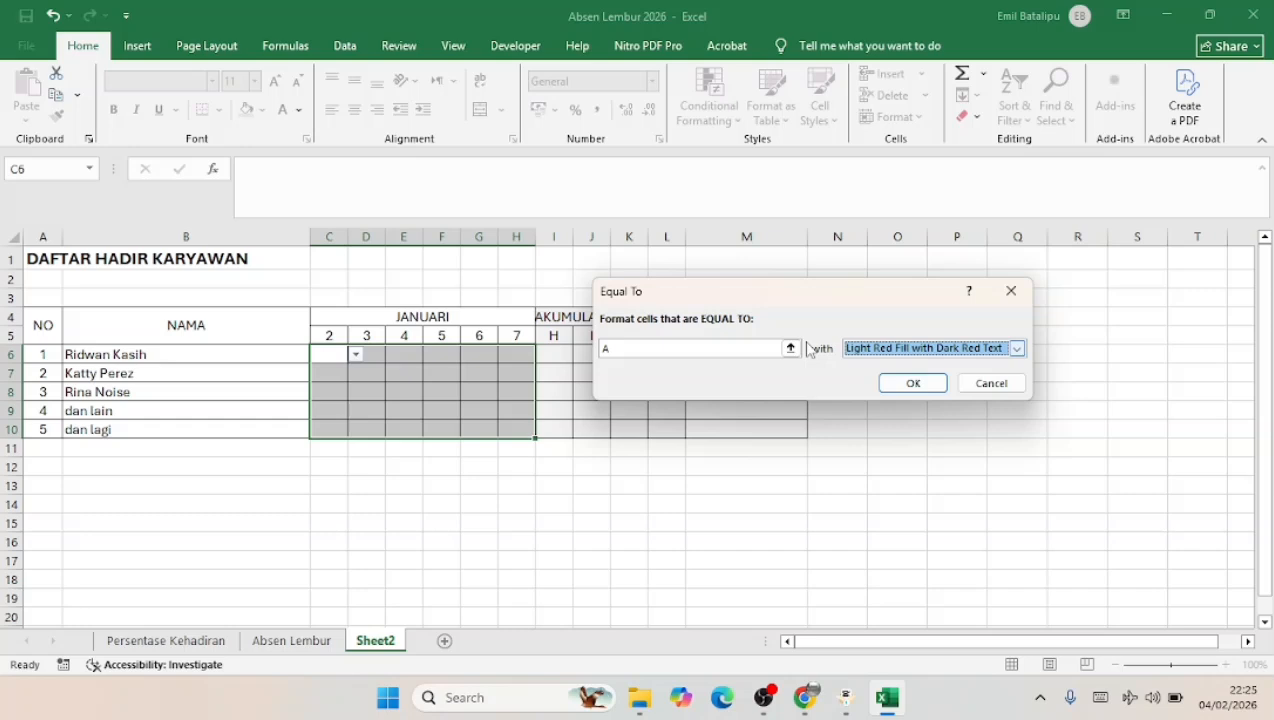
click(717, 348)
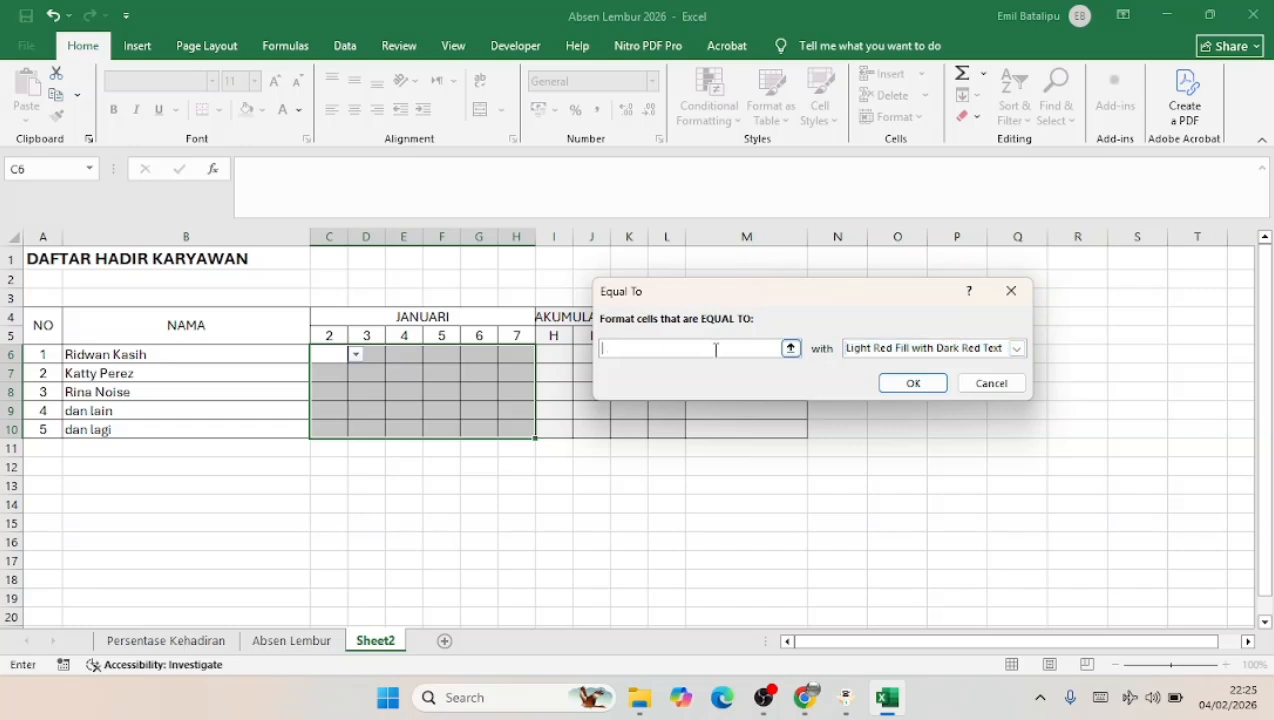
click(1014, 348)
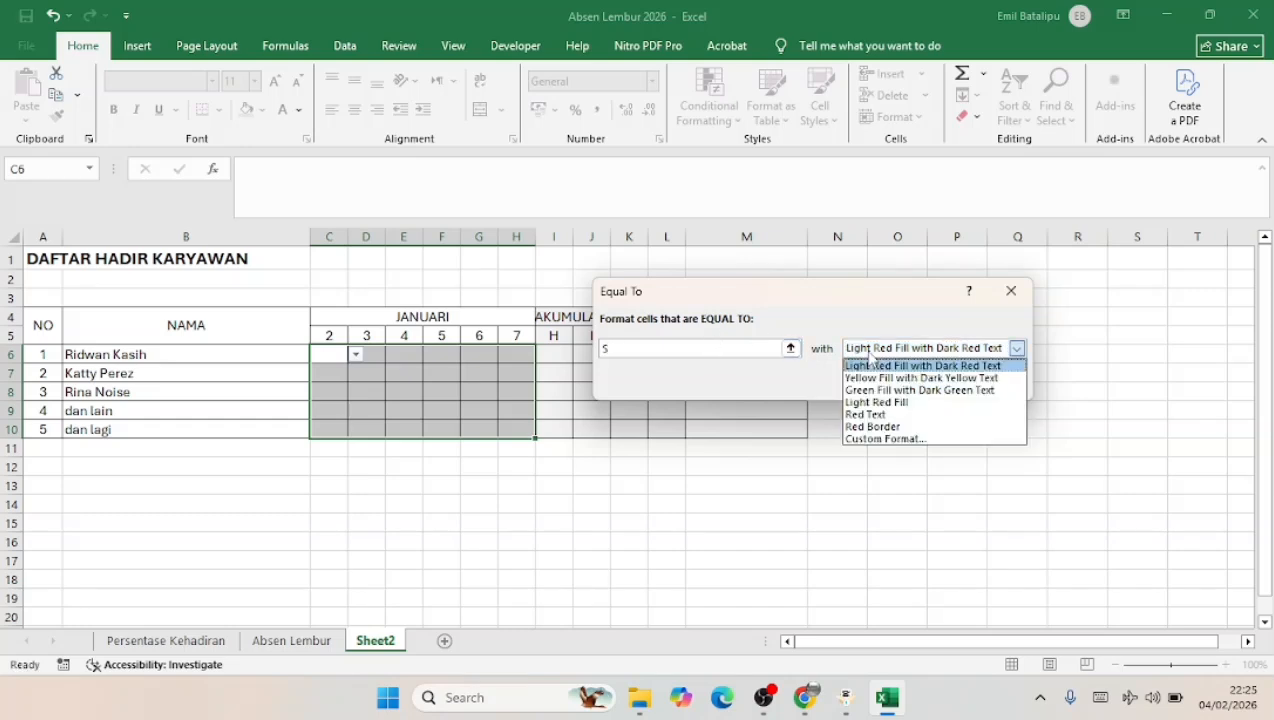
click(885, 441)
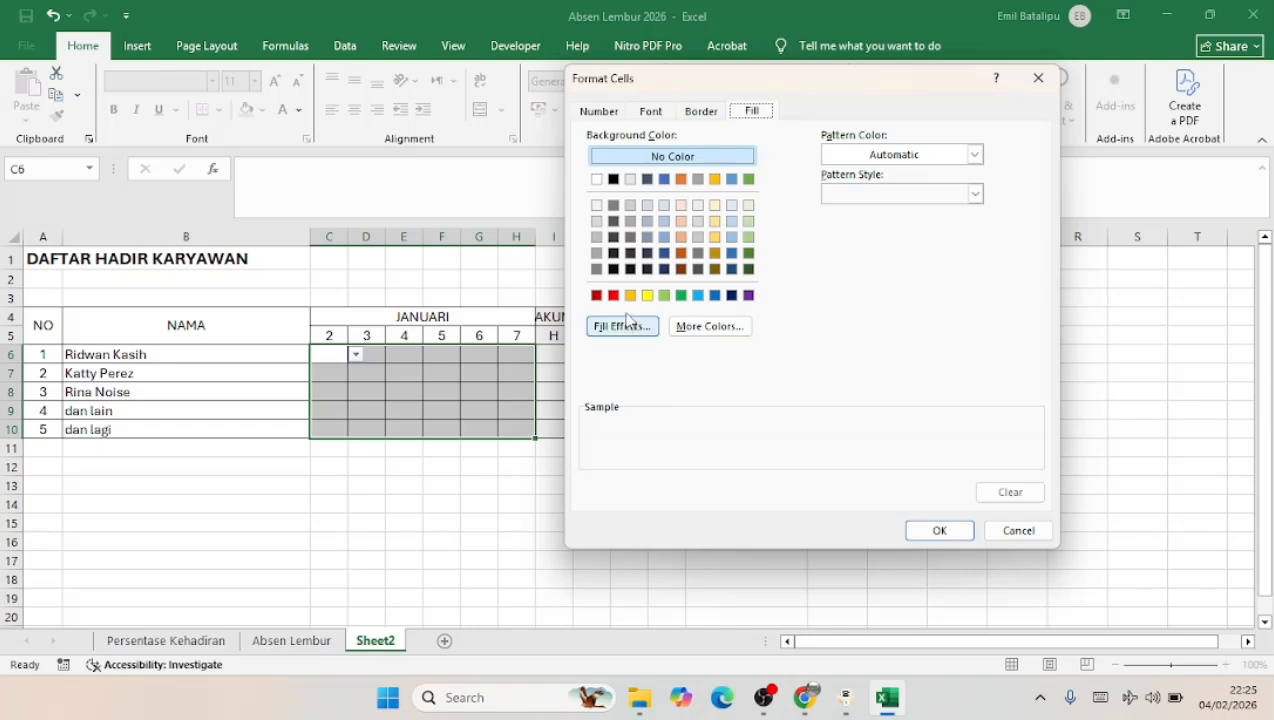
click(631, 295)
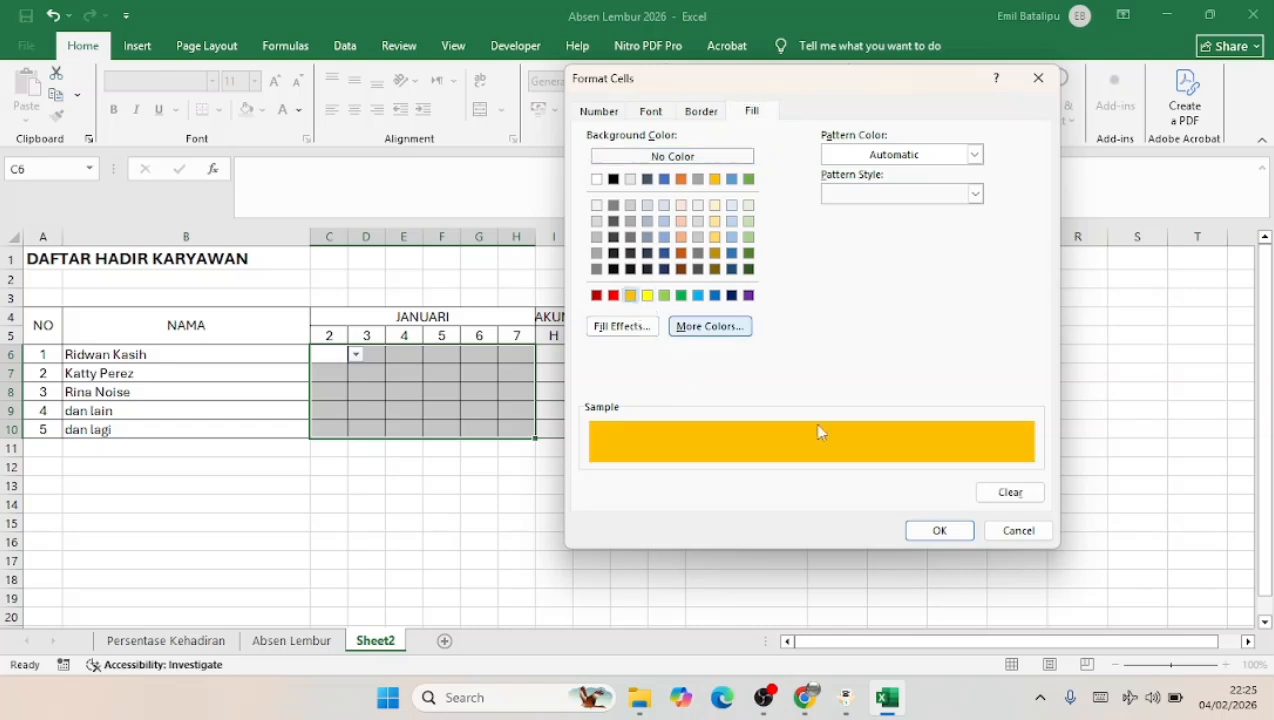
click(928, 533)
click(913, 383)
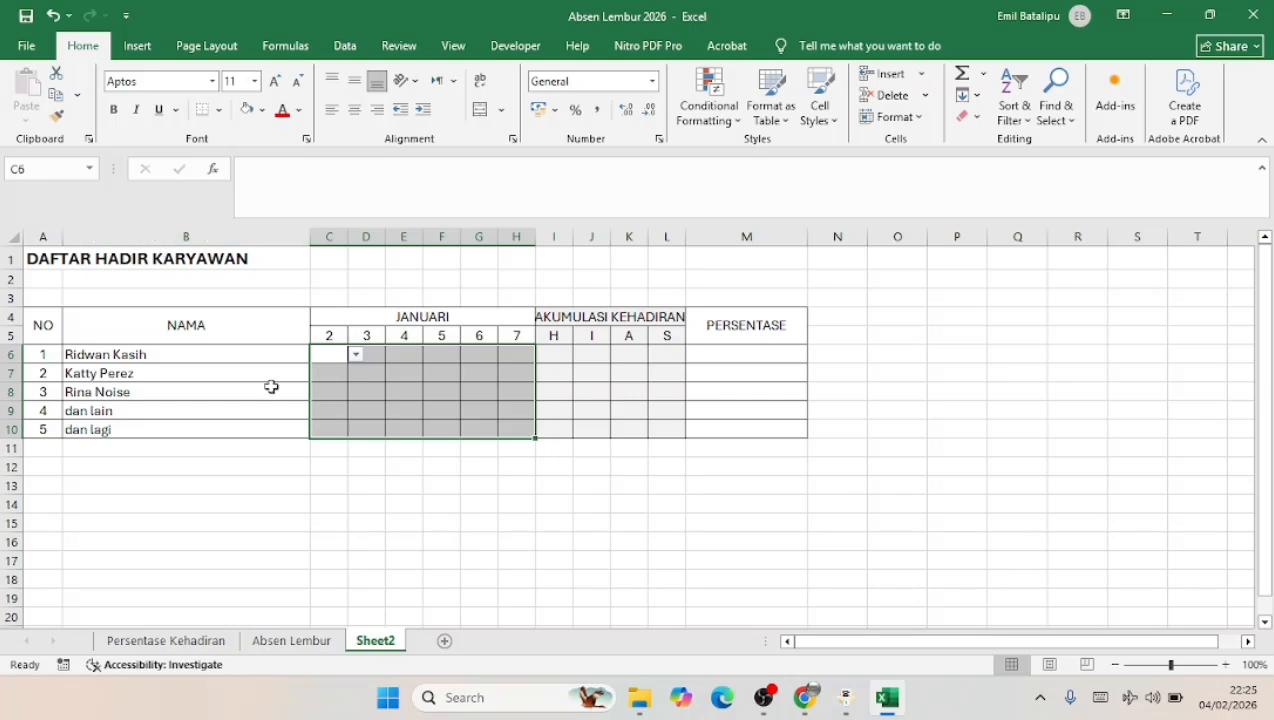
- Enter the codes H, I, A and S in cells C6 to F6 to test the color rules
click(424, 371)
click(341, 353)
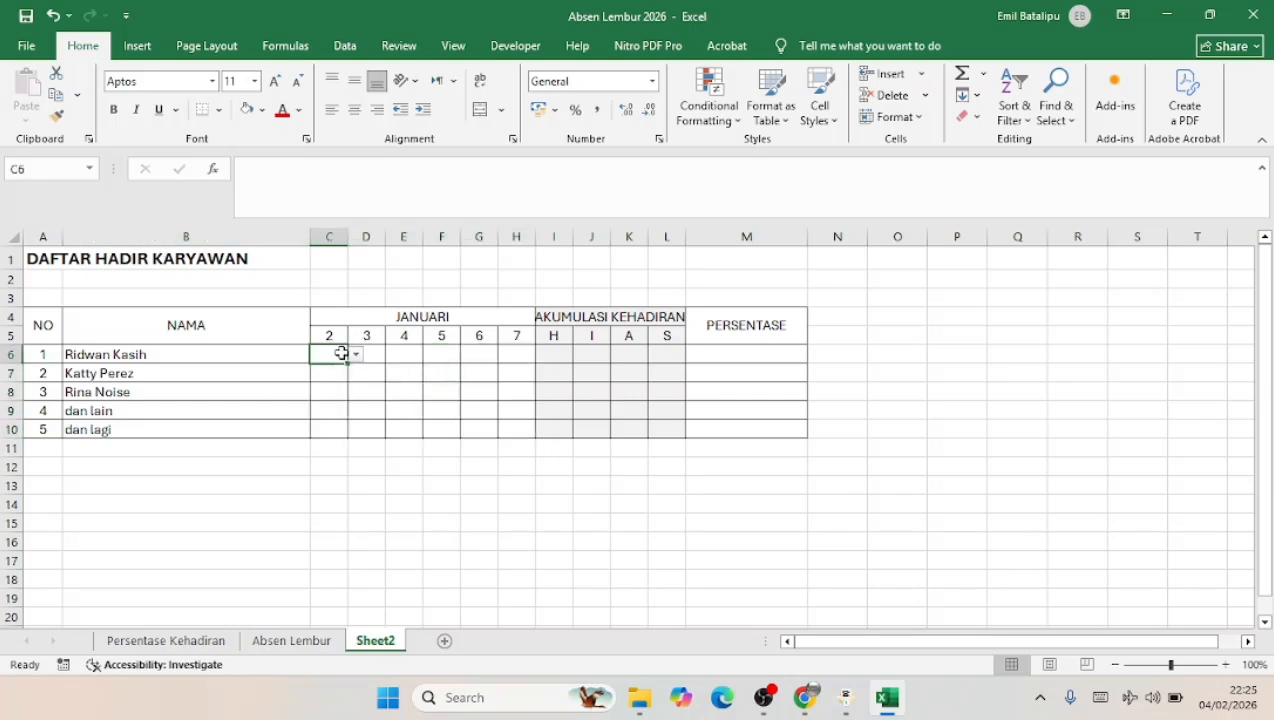
text(H)
key(Tab)
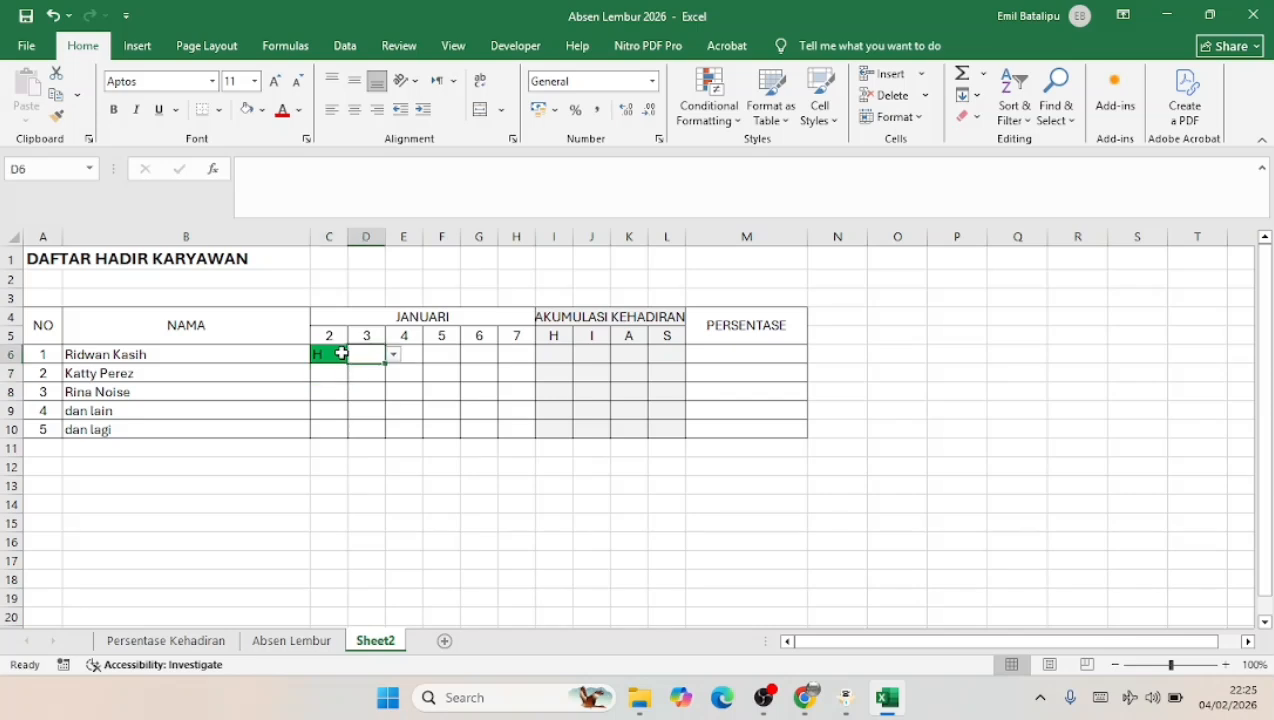
text(I)
key(Return)
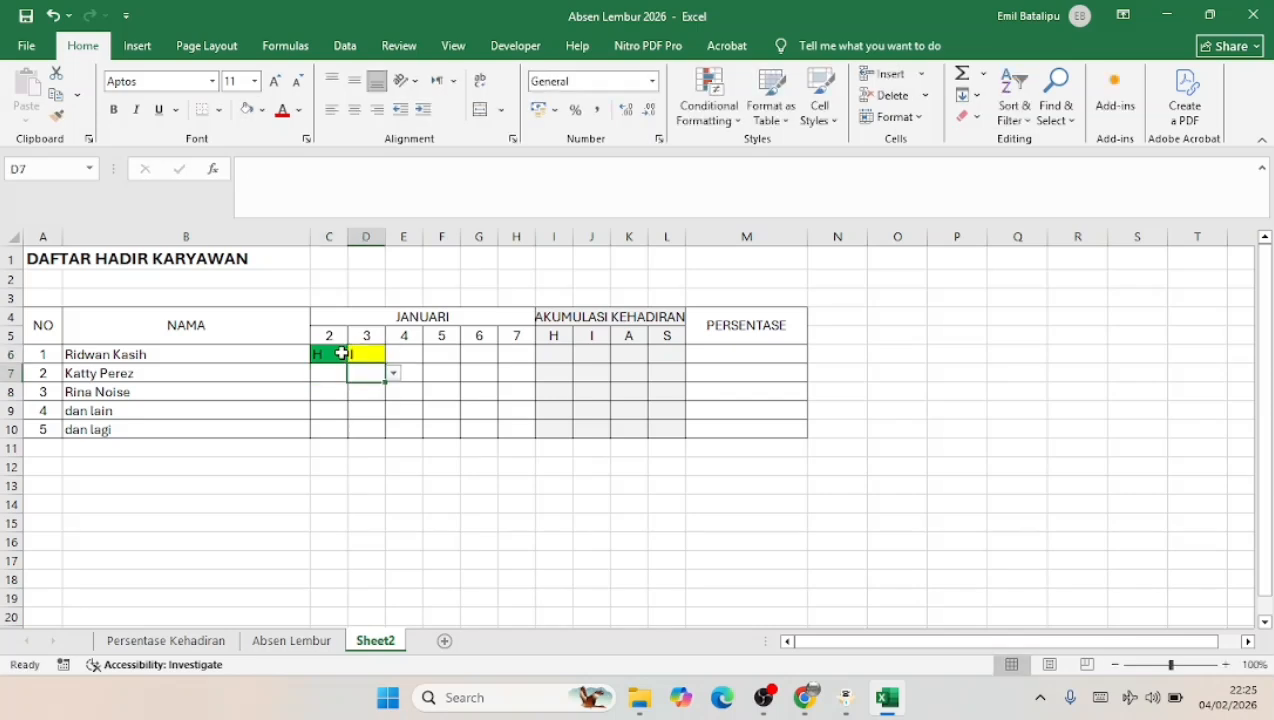
key(Up)
key(Right)
text(A)
key(Tab)
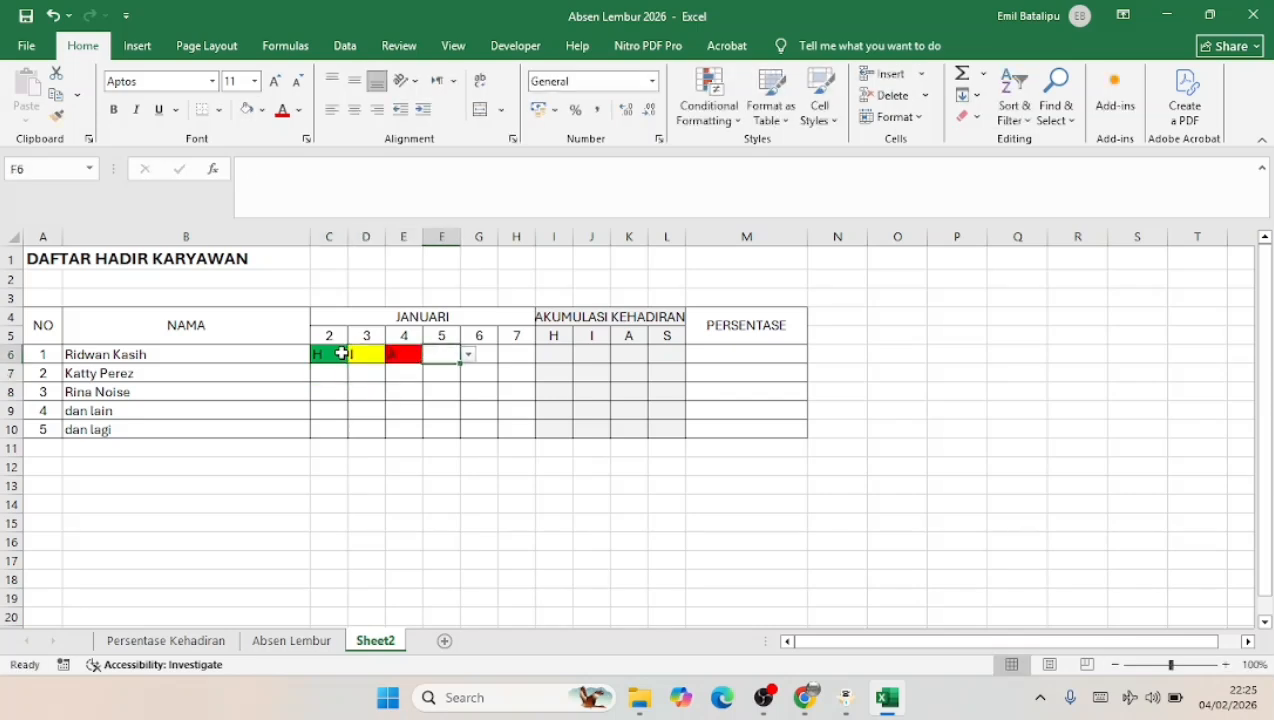
text(S)
key(Tab)
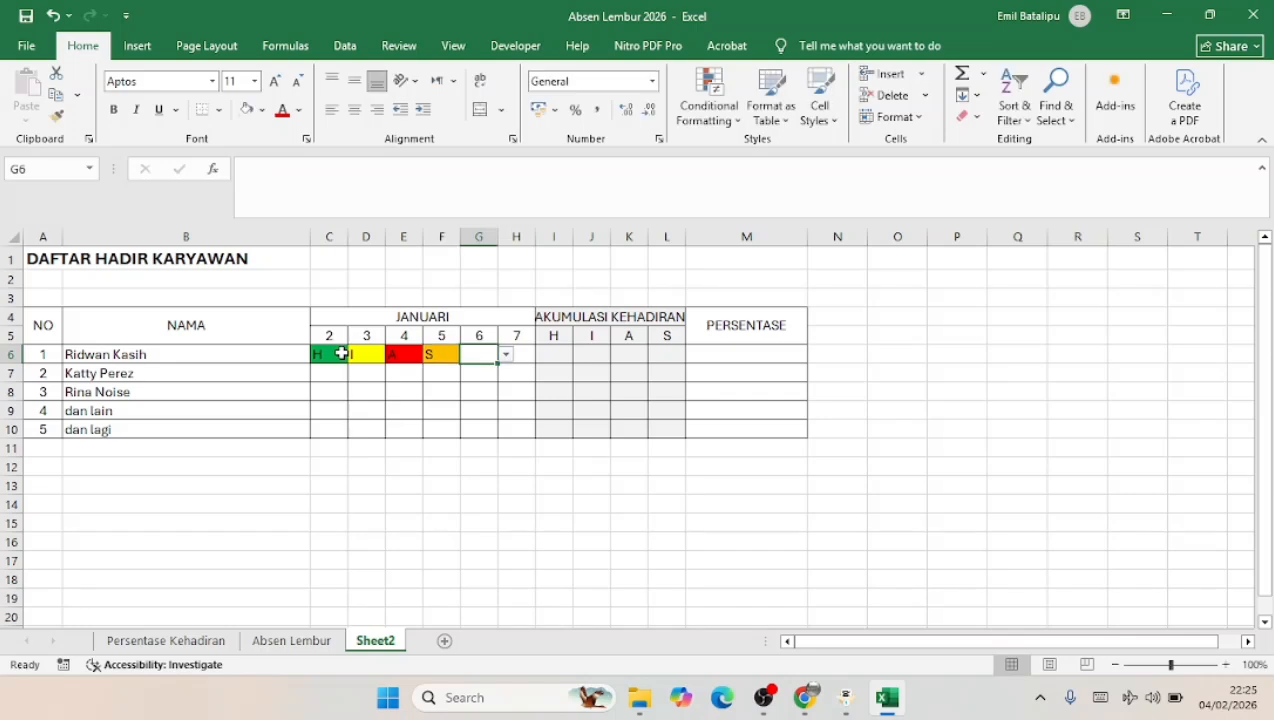
- Clear the test attendance codes from C6:F6
key(Left)
key(Left)
key(Left)
key(Left)
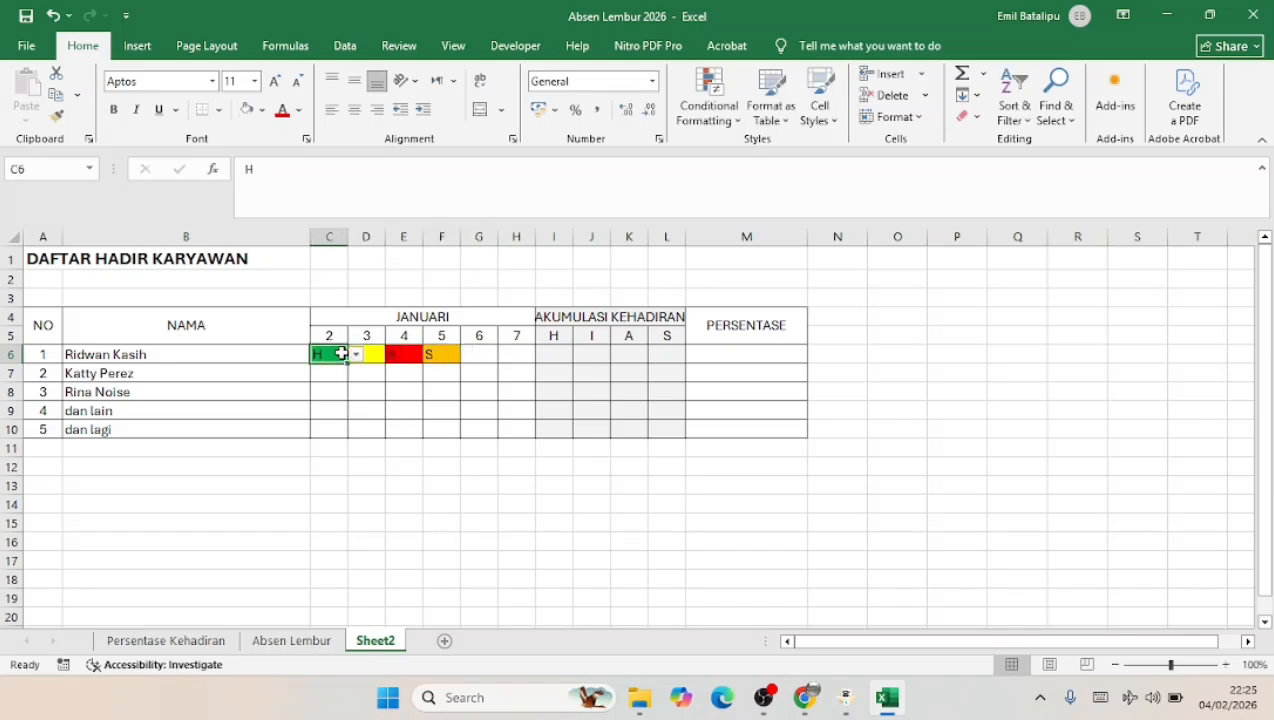
click(334, 390)
click(338, 354)
drag(348, 356, 442, 355)
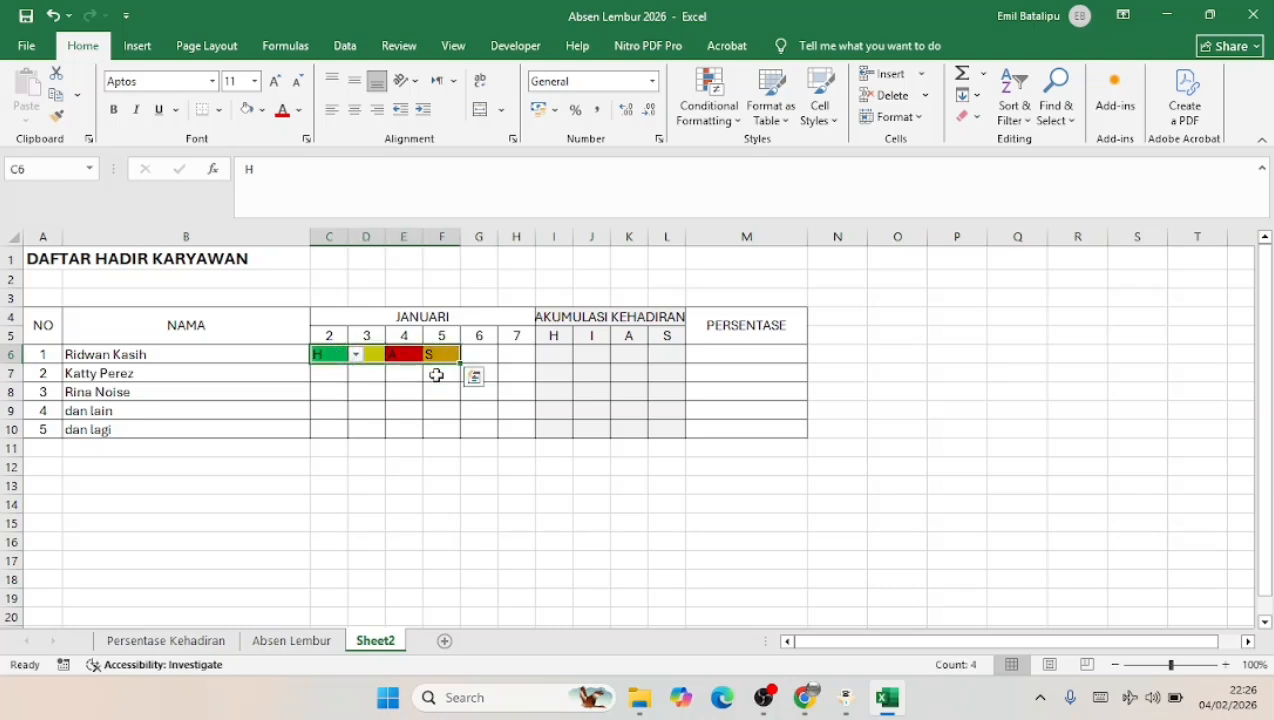
key(Delete)
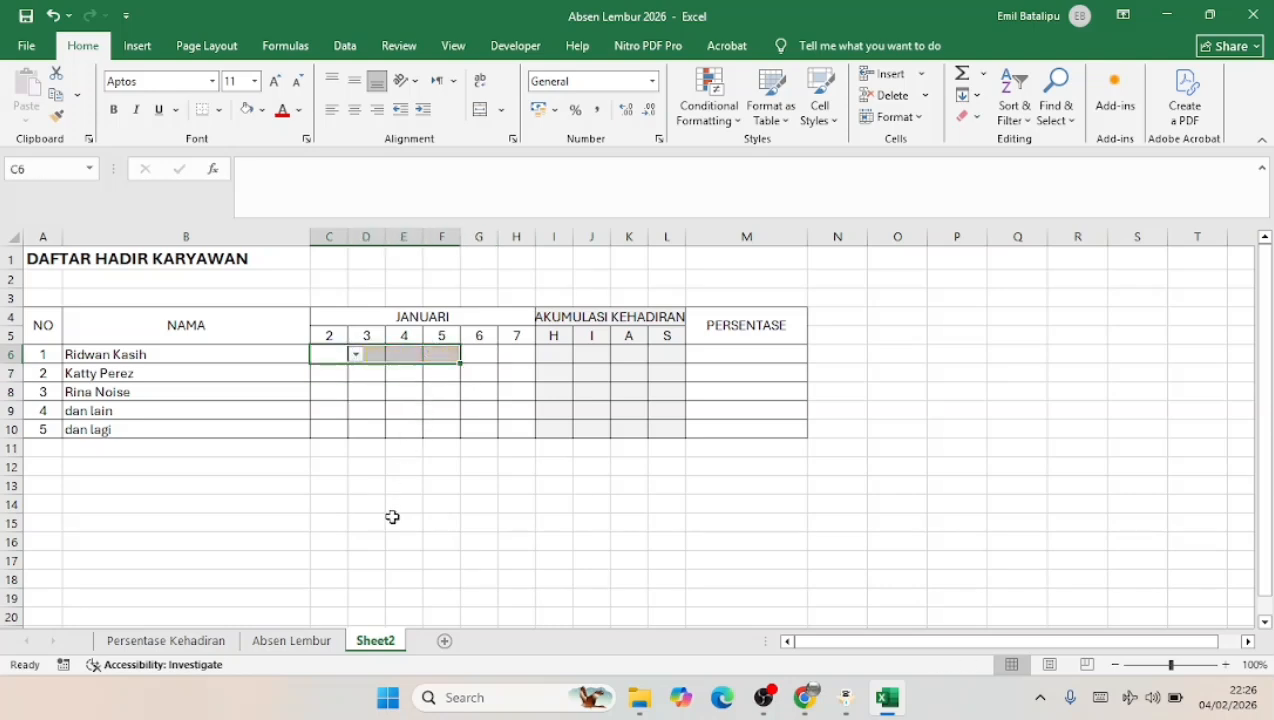
click(482, 575)
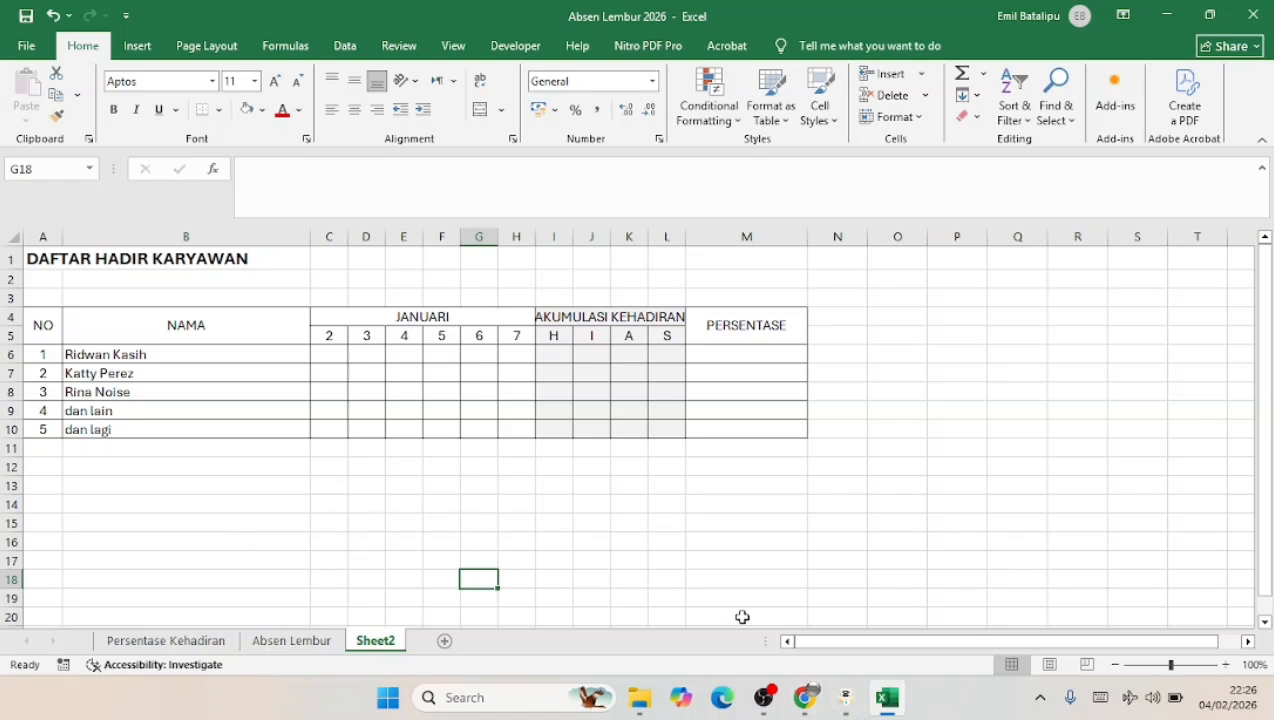
click(764, 703)
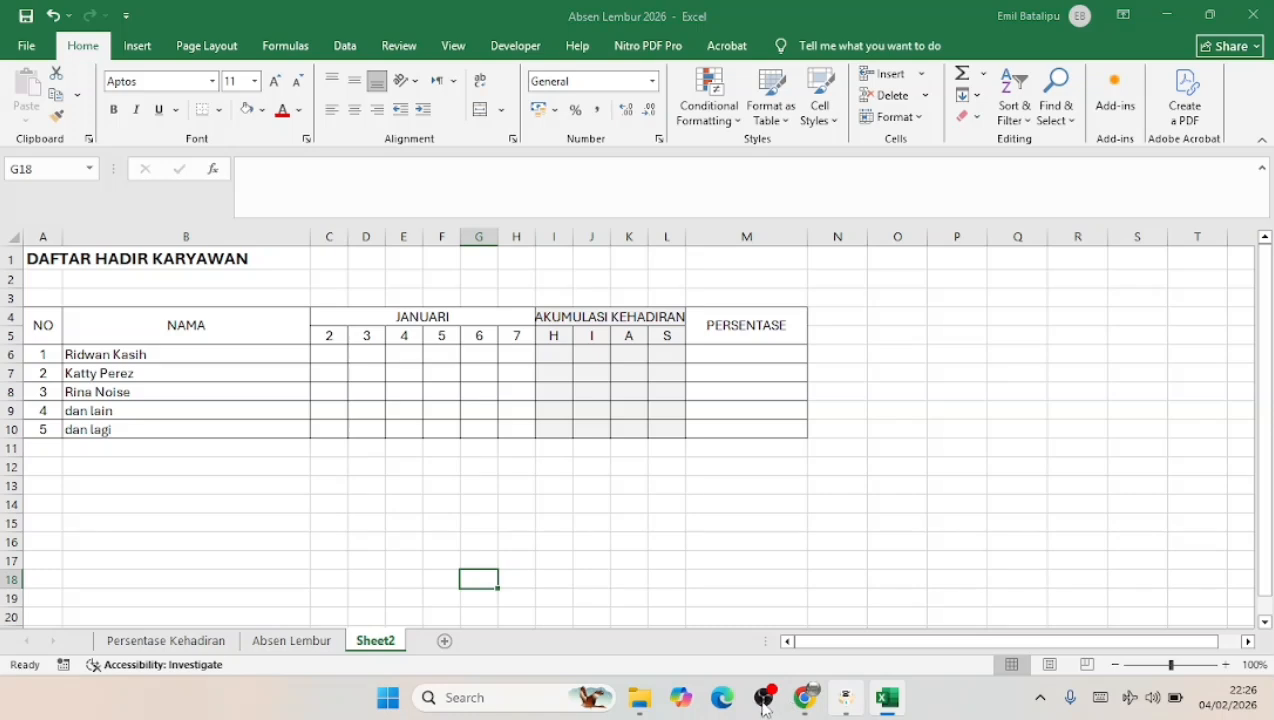